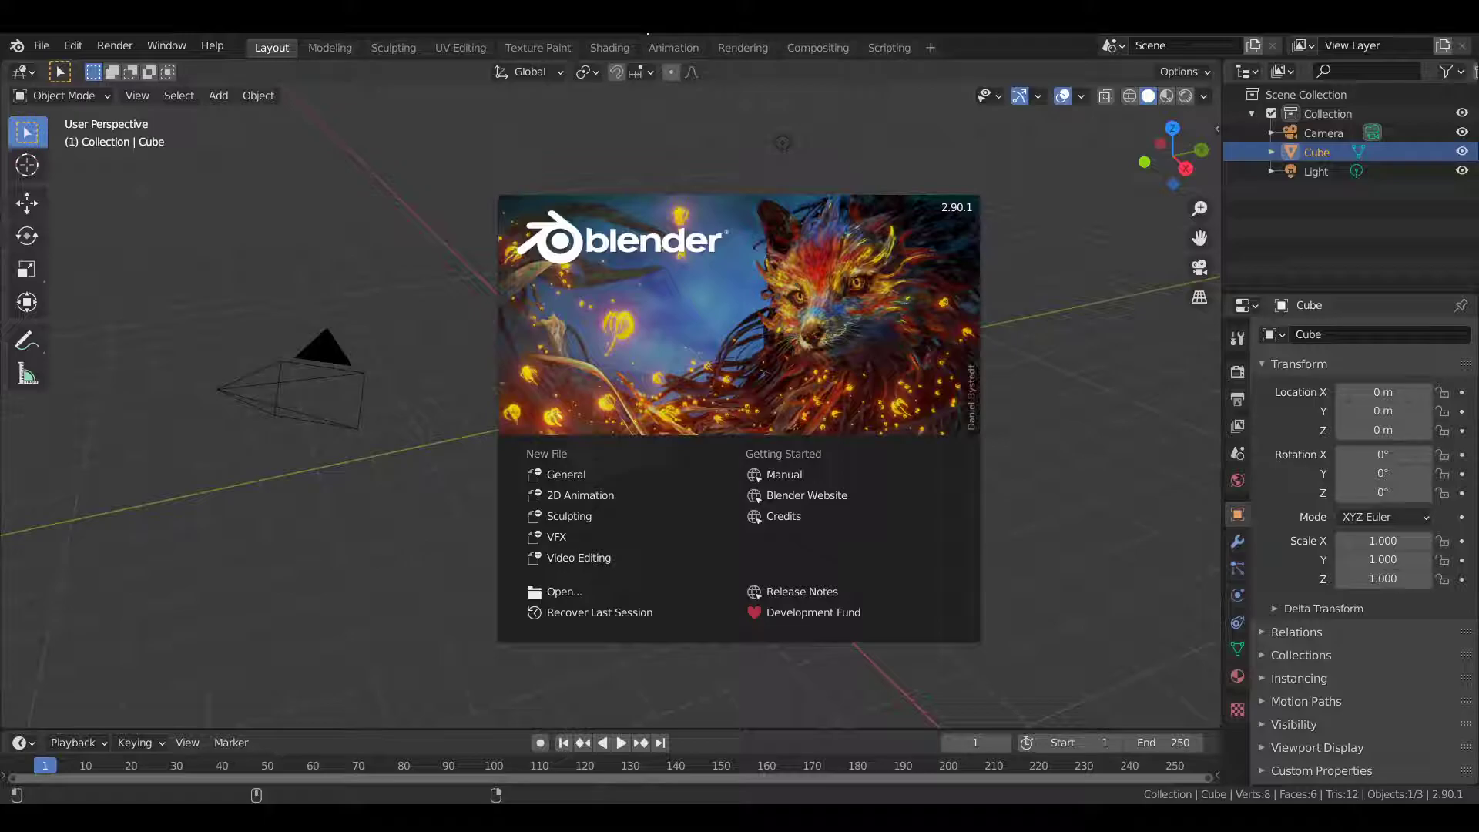
Step: Start a new General file and add an Array modifier to the default cube
click(646, 472)
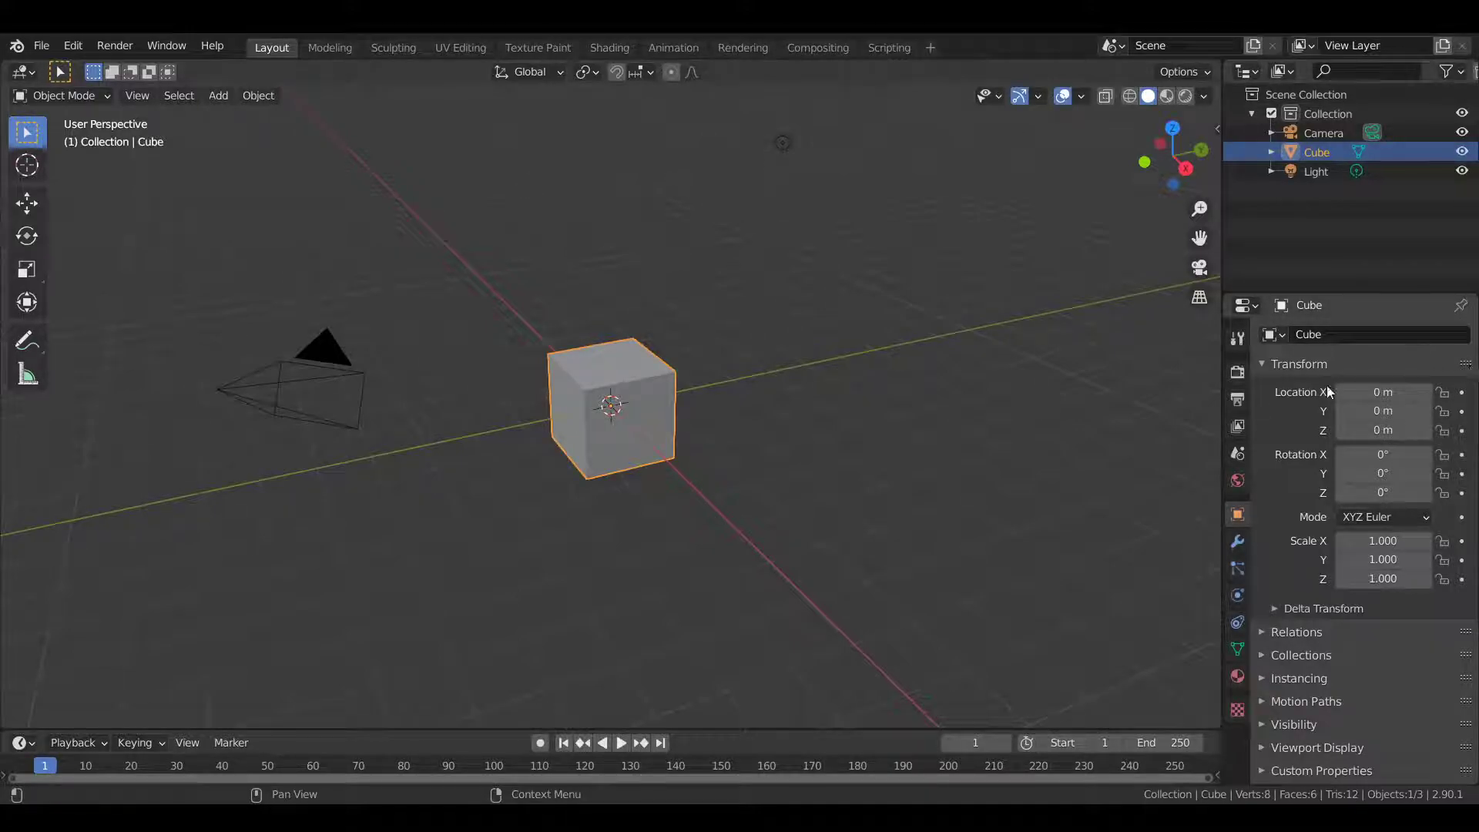
click(1238, 542)
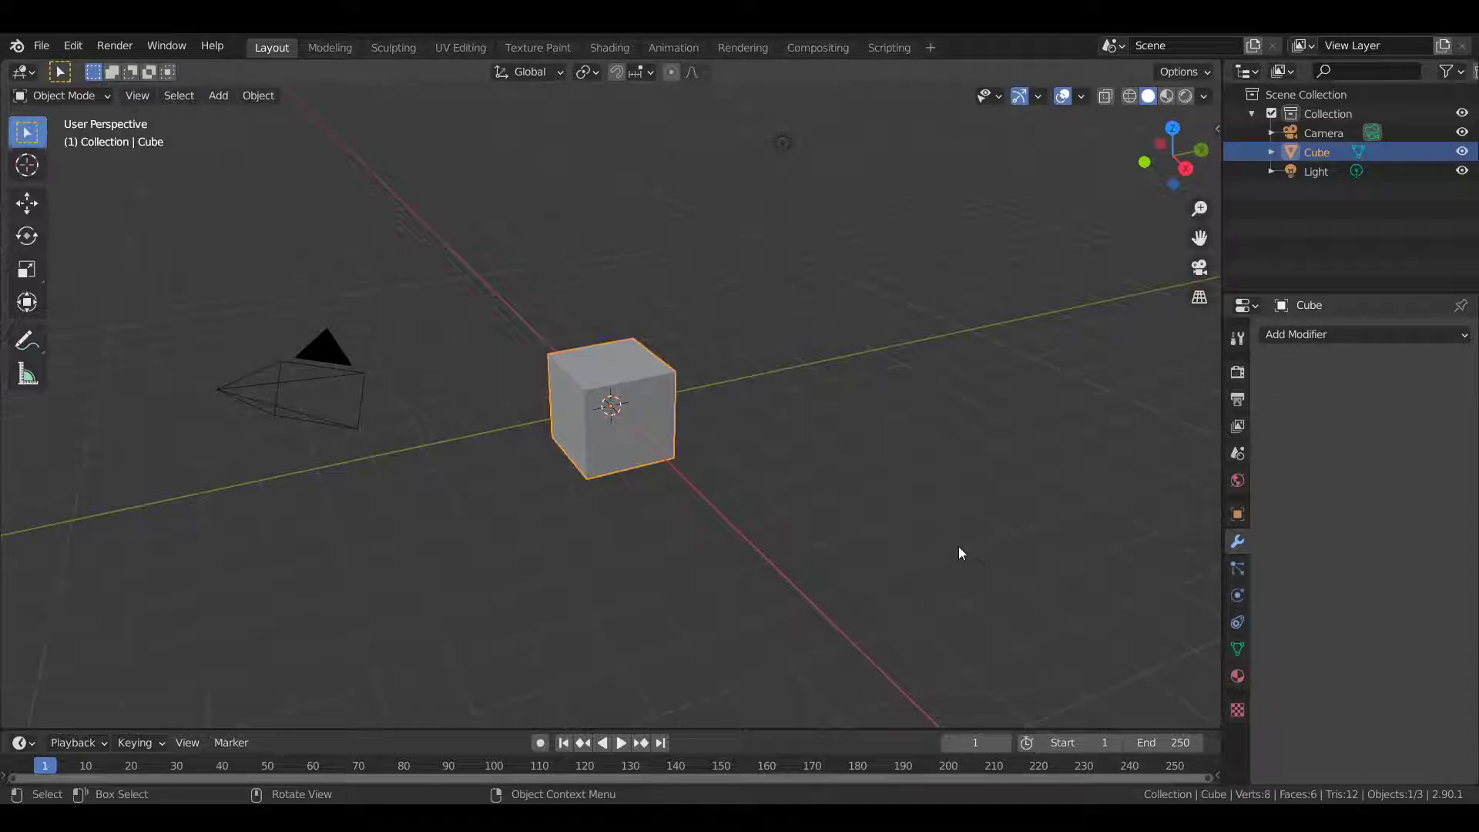
click(1333, 334)
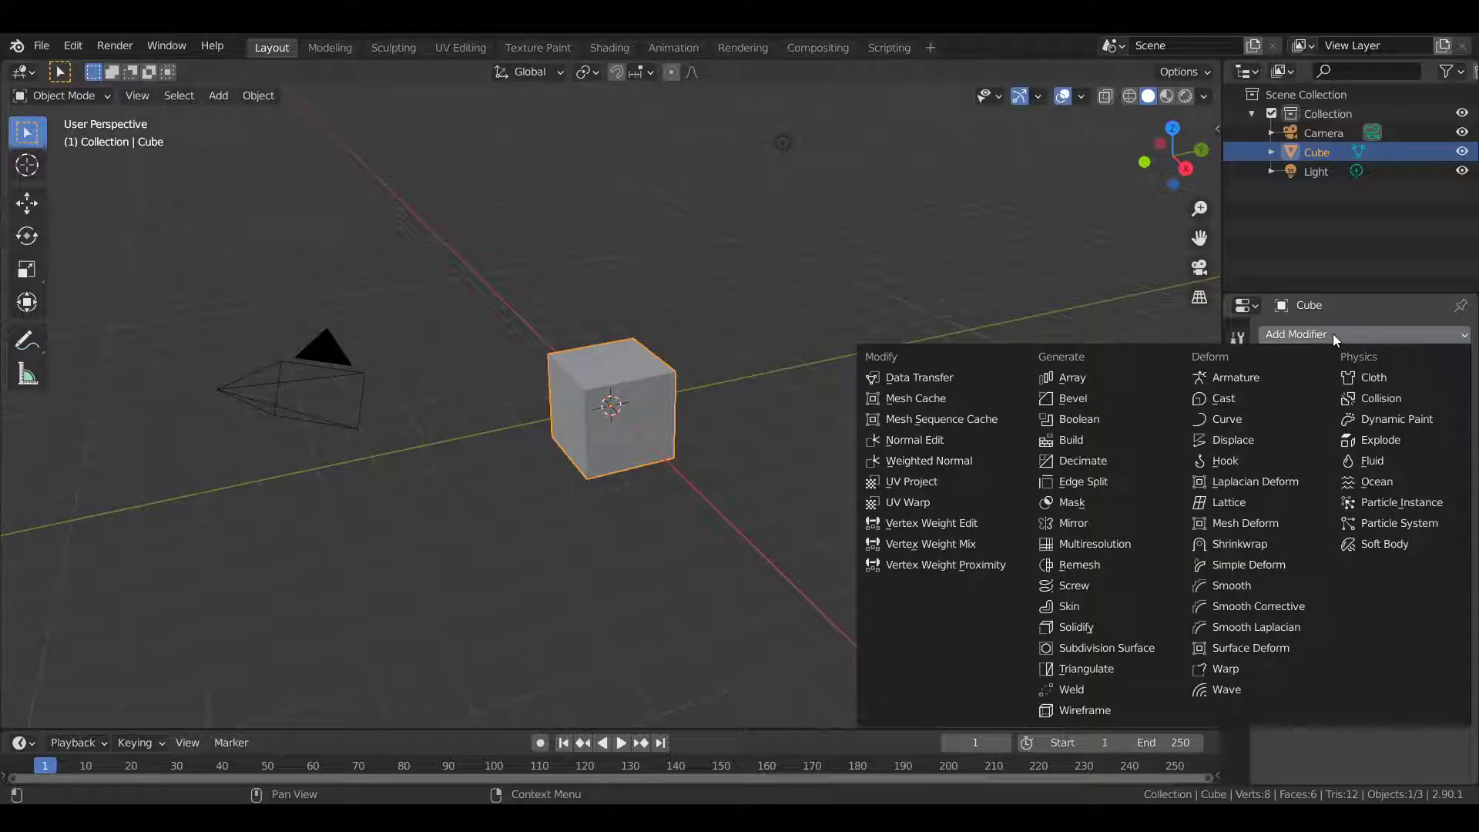
click(1093, 381)
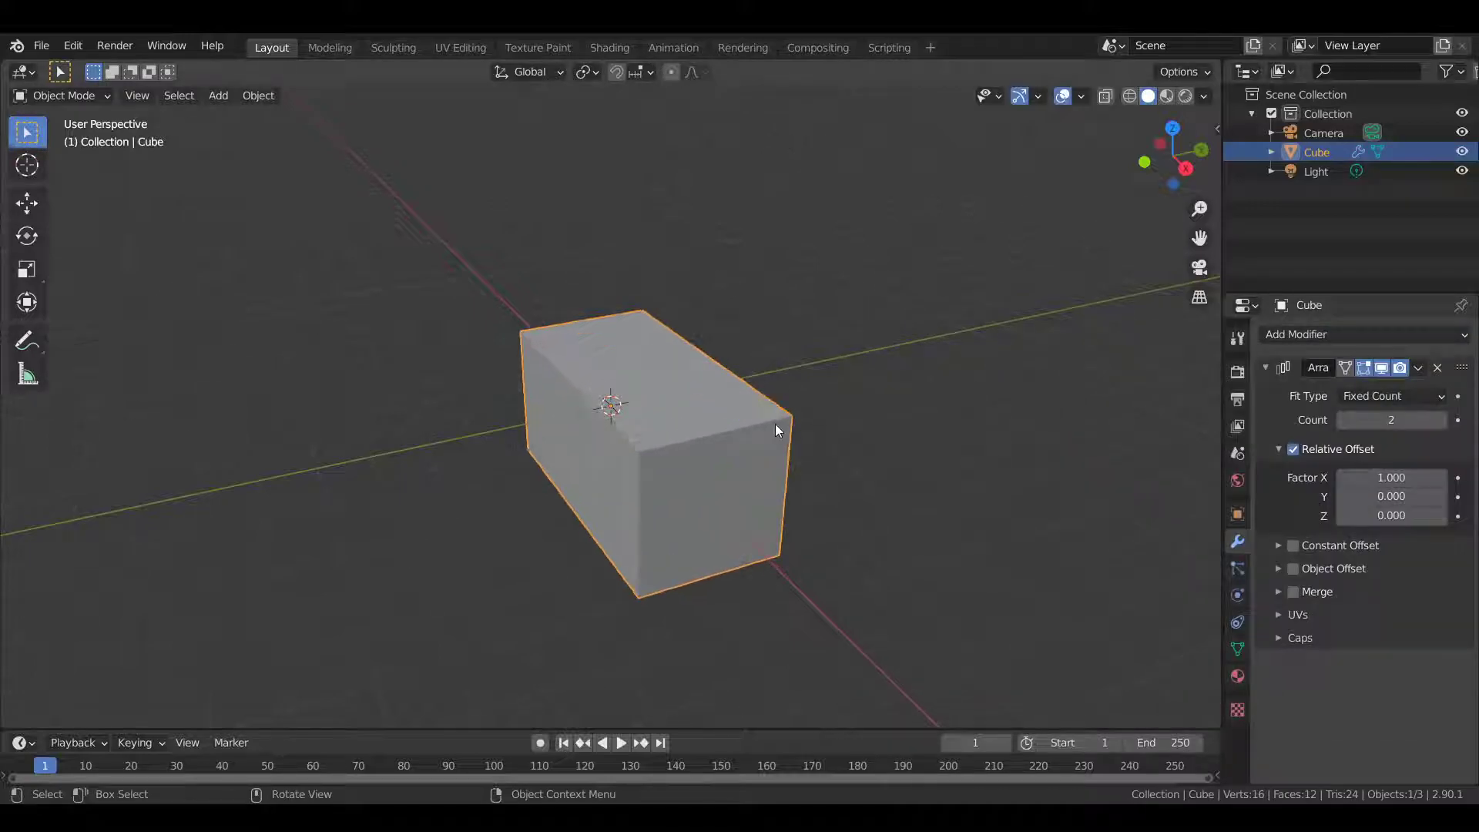
middle_drag(775, 423, 917, 451)
scroll(830, 430, up, 3)
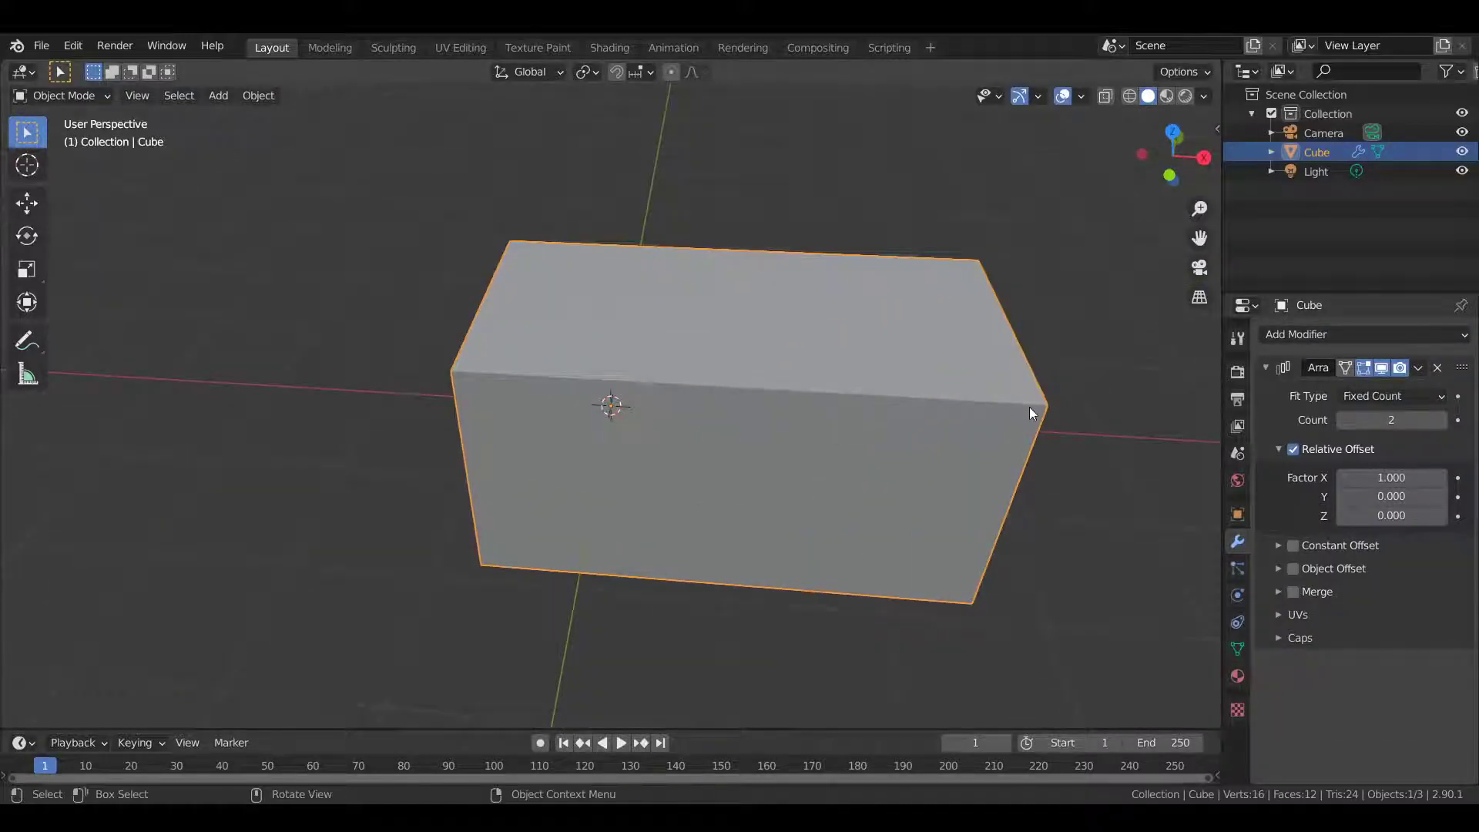
scroll(858, 413, up, 4)
scroll(741, 415, down, 6)
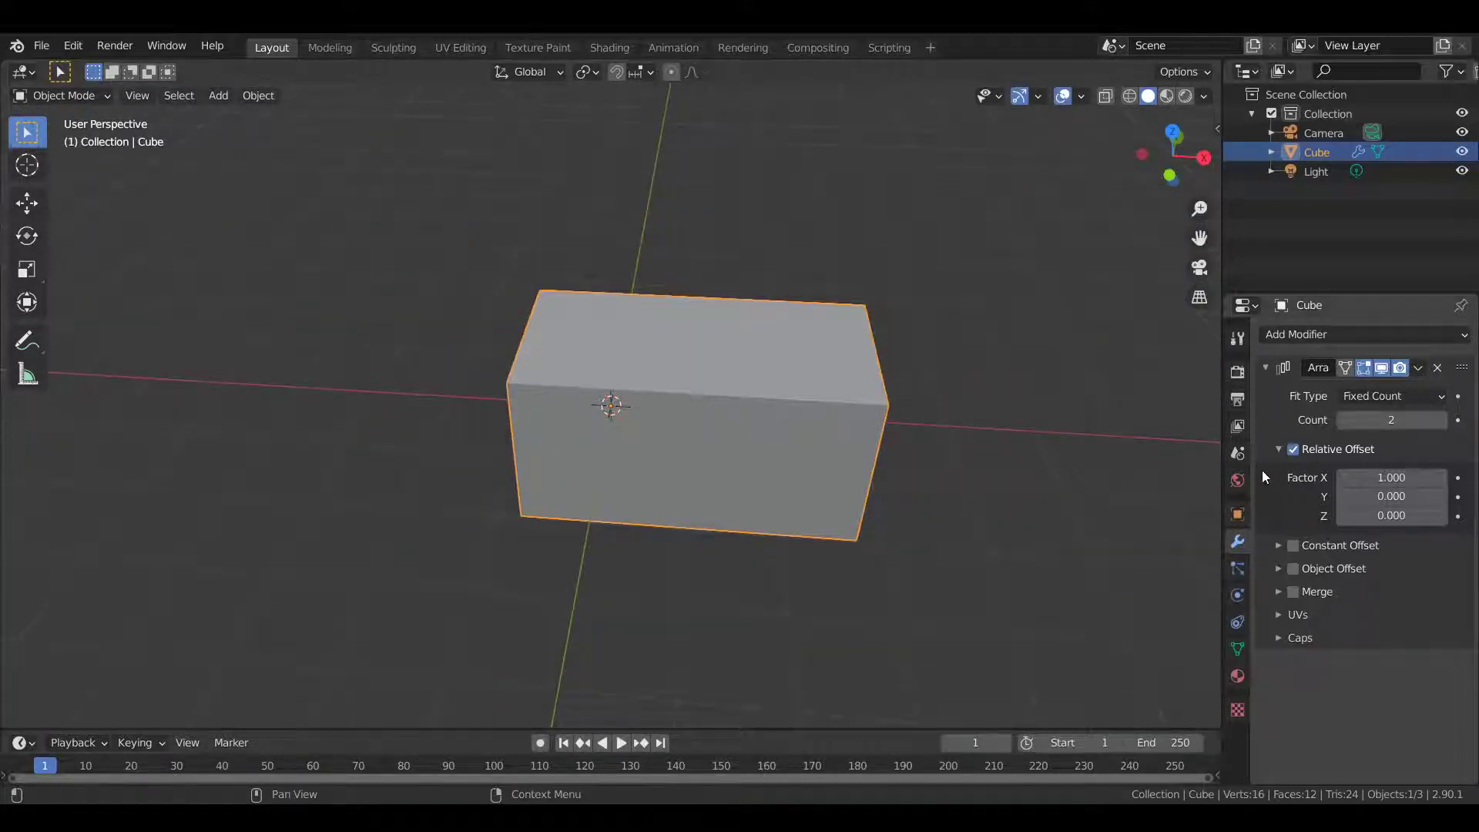
scroll(873, 436, down, 2)
Step: Duplicate the arrayed cube several times, placing the copies freehand around the original, and undo all the duplicates
key(shift+a)
key(ctrl+z)
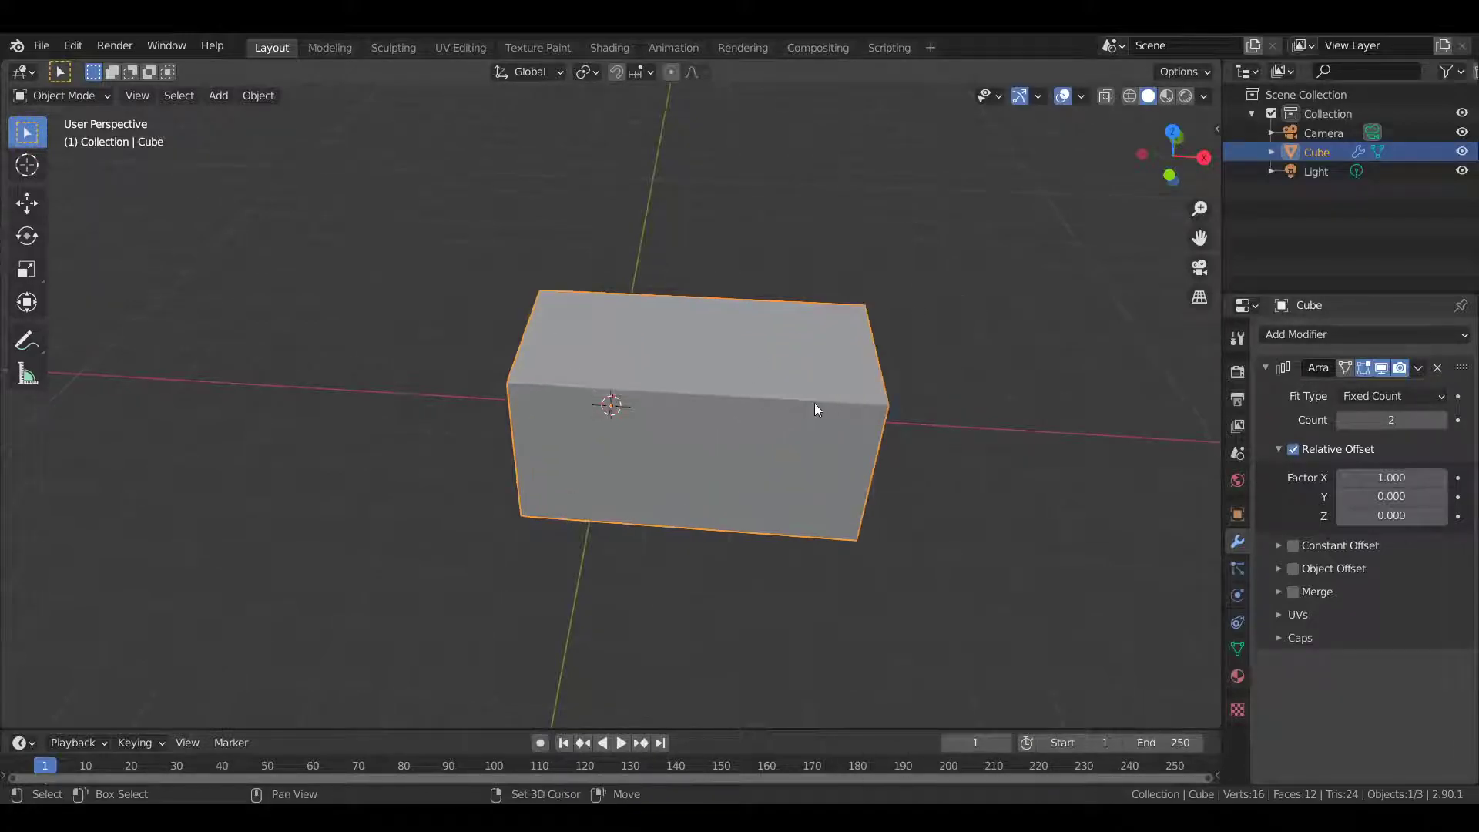
key(shift+d)
click(991, 339)
key(shift+d)
click(654, 265)
key(shift+d)
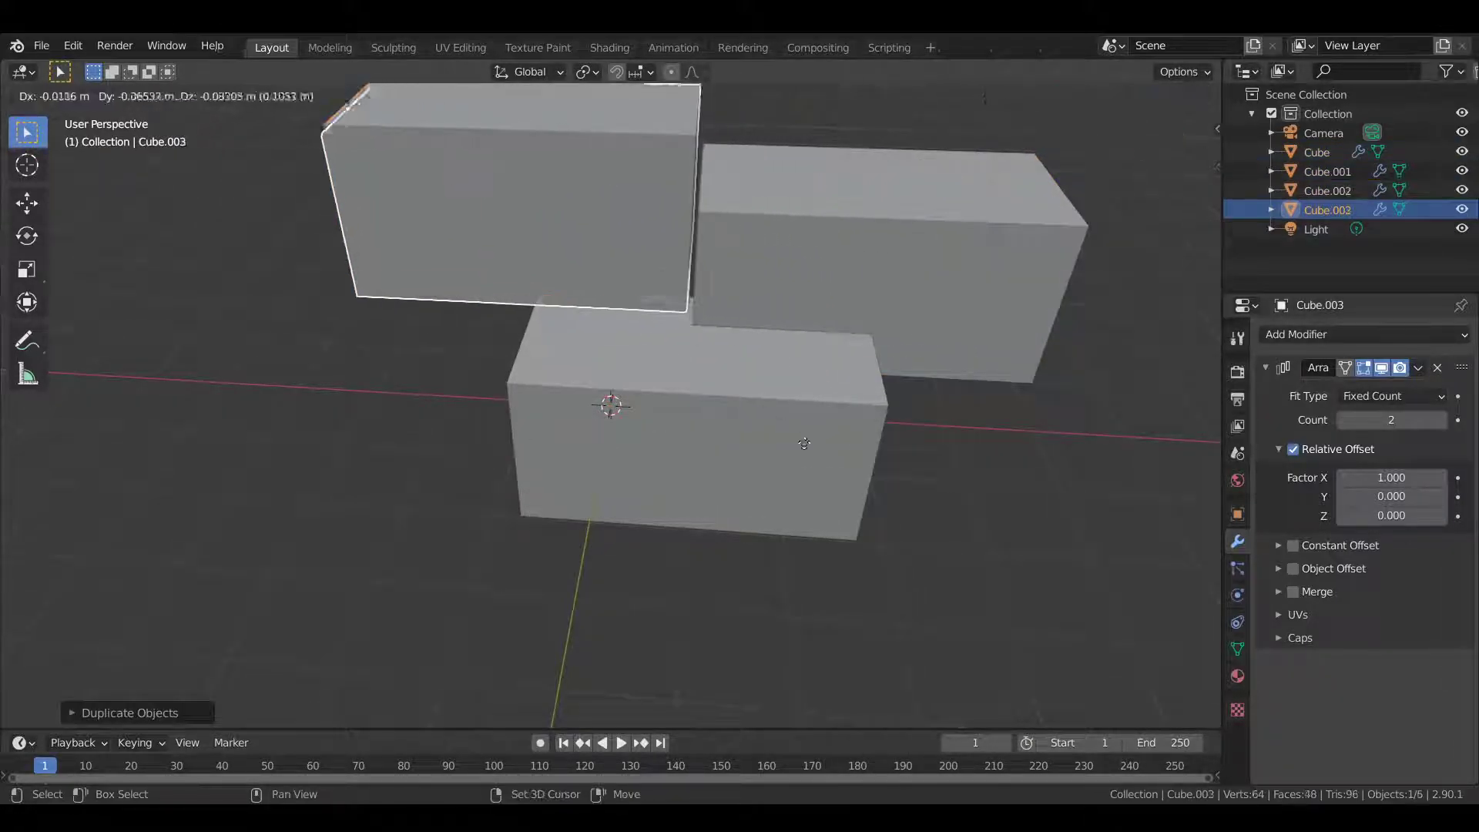
click(737, 625)
key(shift+d)
click(1175, 376)
key(shift+d)
click(1055, 585)
key(ctrl+z)
key(ctrl+z)
key(ctrl+z)
key(ctrl+z)
key(ctrl+z)
key(ctrl+z)
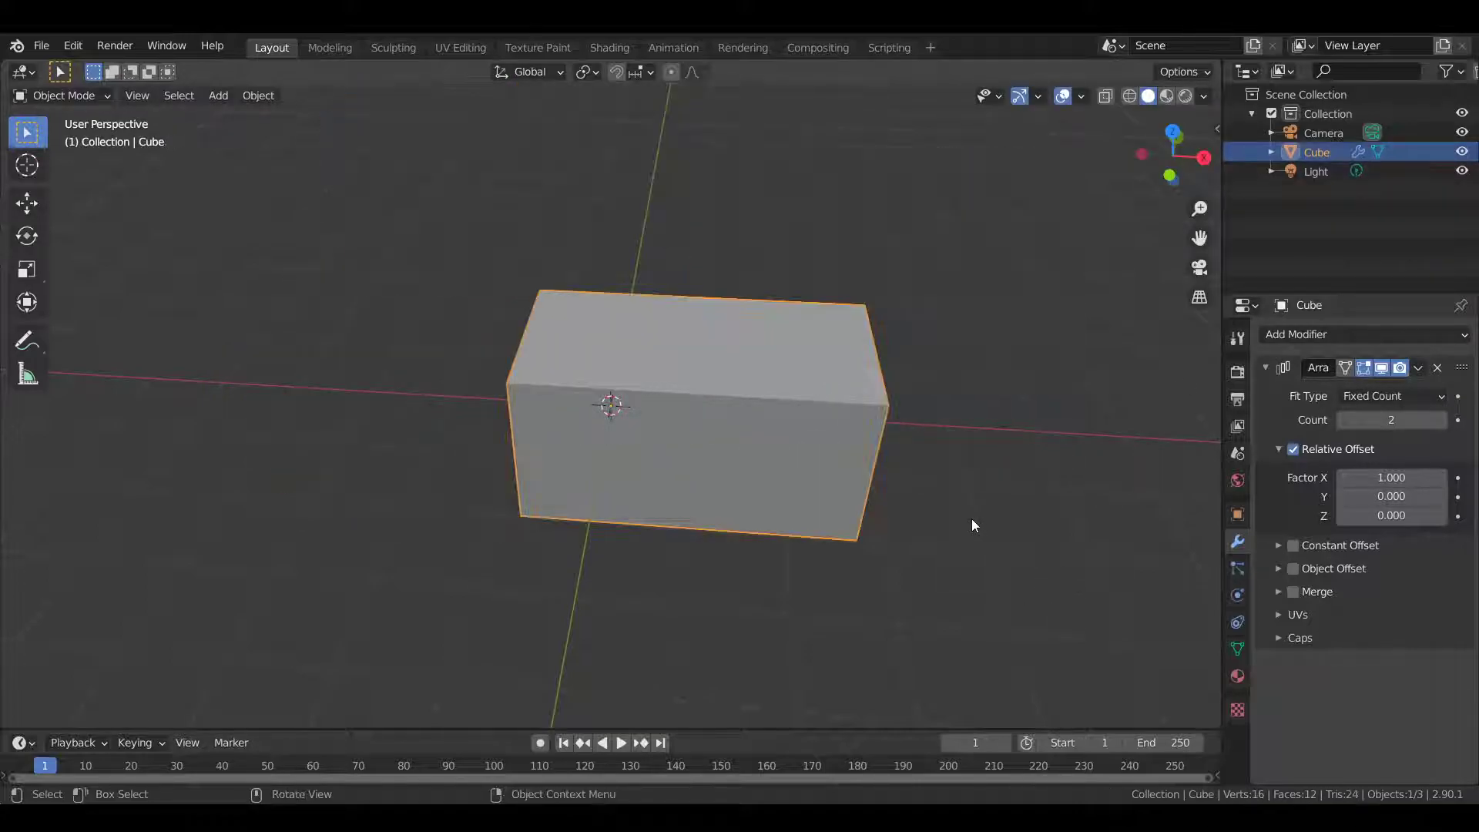
Step: Try placing duplicates of the arrayed cube directly below and above one another along the Z axis, and undo the last copy
key(g)
key(z)
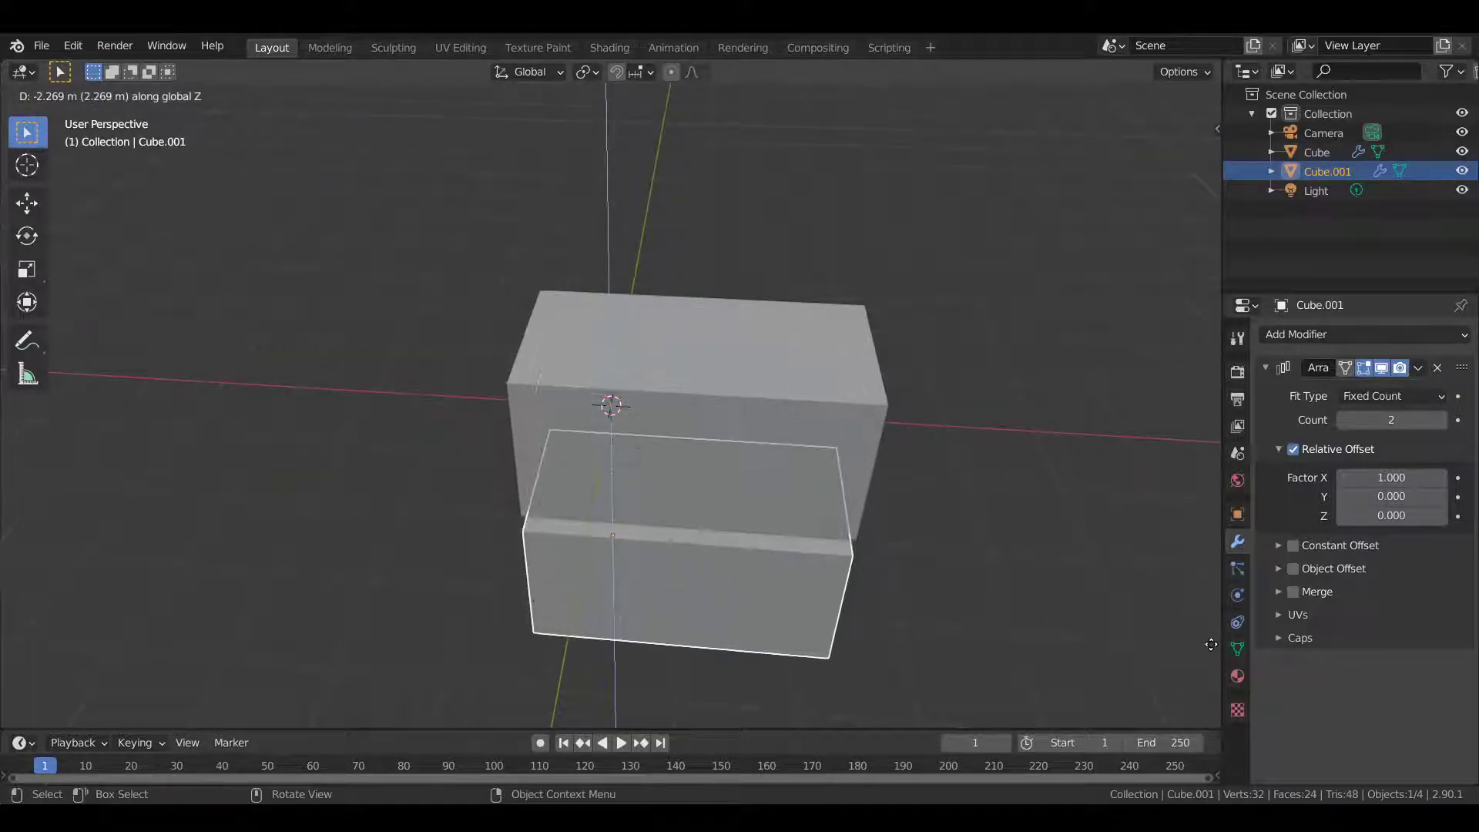
click(1191, 641)
key(shift+d)
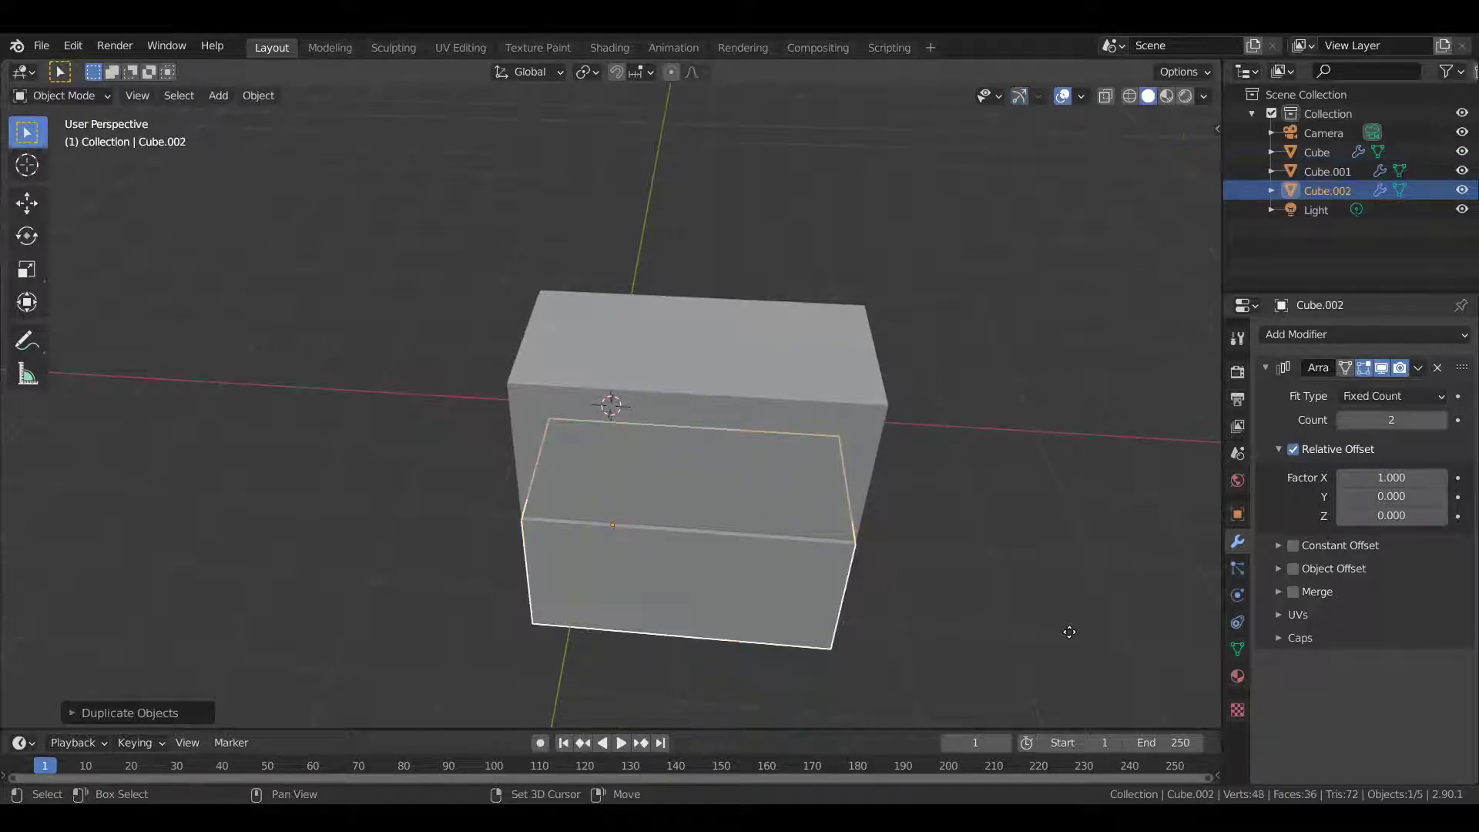
key(z)
click(990, 452)
key(ctrl+z)
key(ctrl+z)
key(ctrl+z)
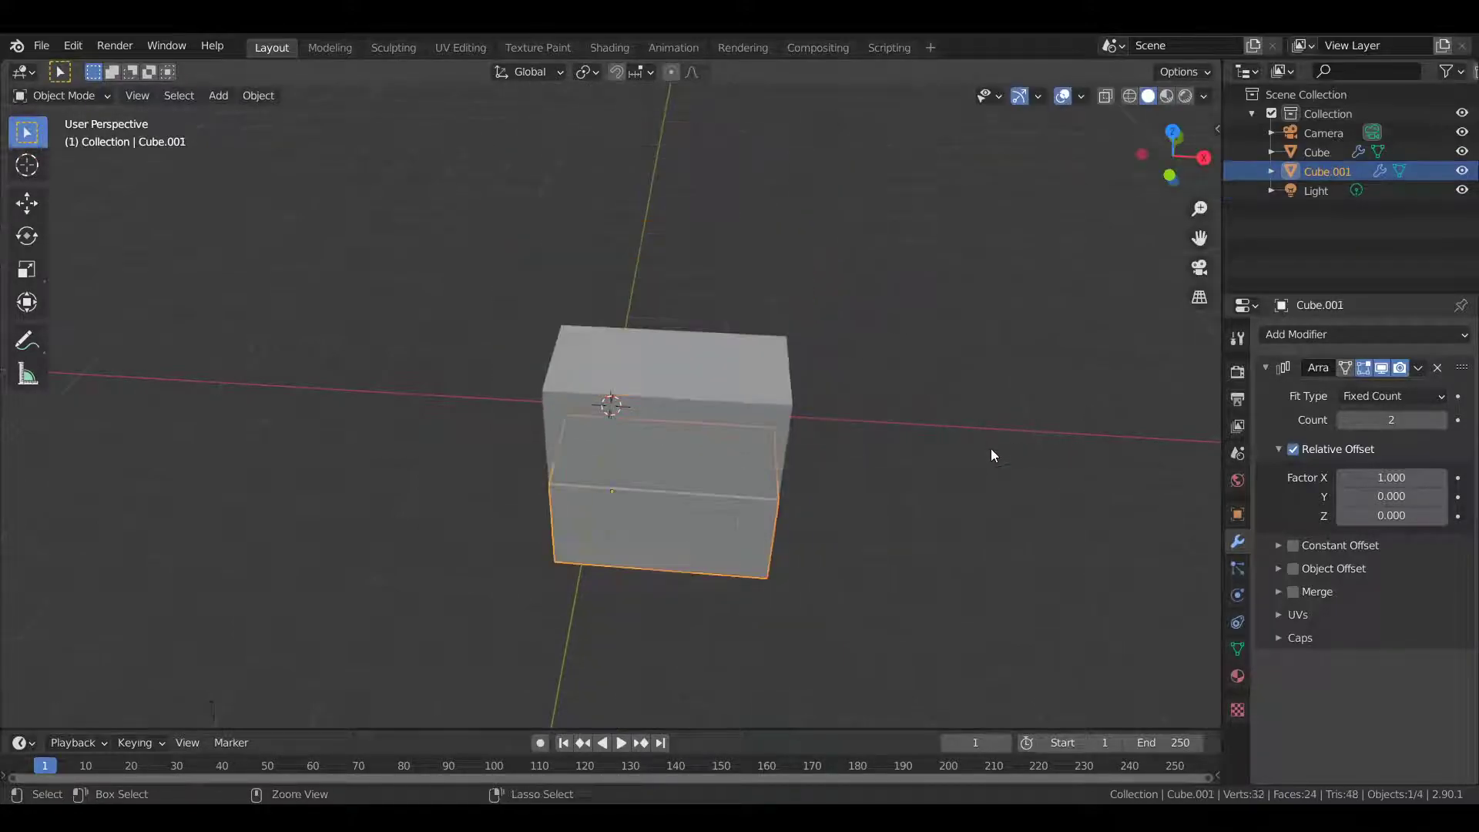
Step: Set the array's relative offset X factor to 1 and raise the original cube's array count to 8
drag(1400, 483, 1407, 483)
click(1402, 483)
text(1)
key(Return)
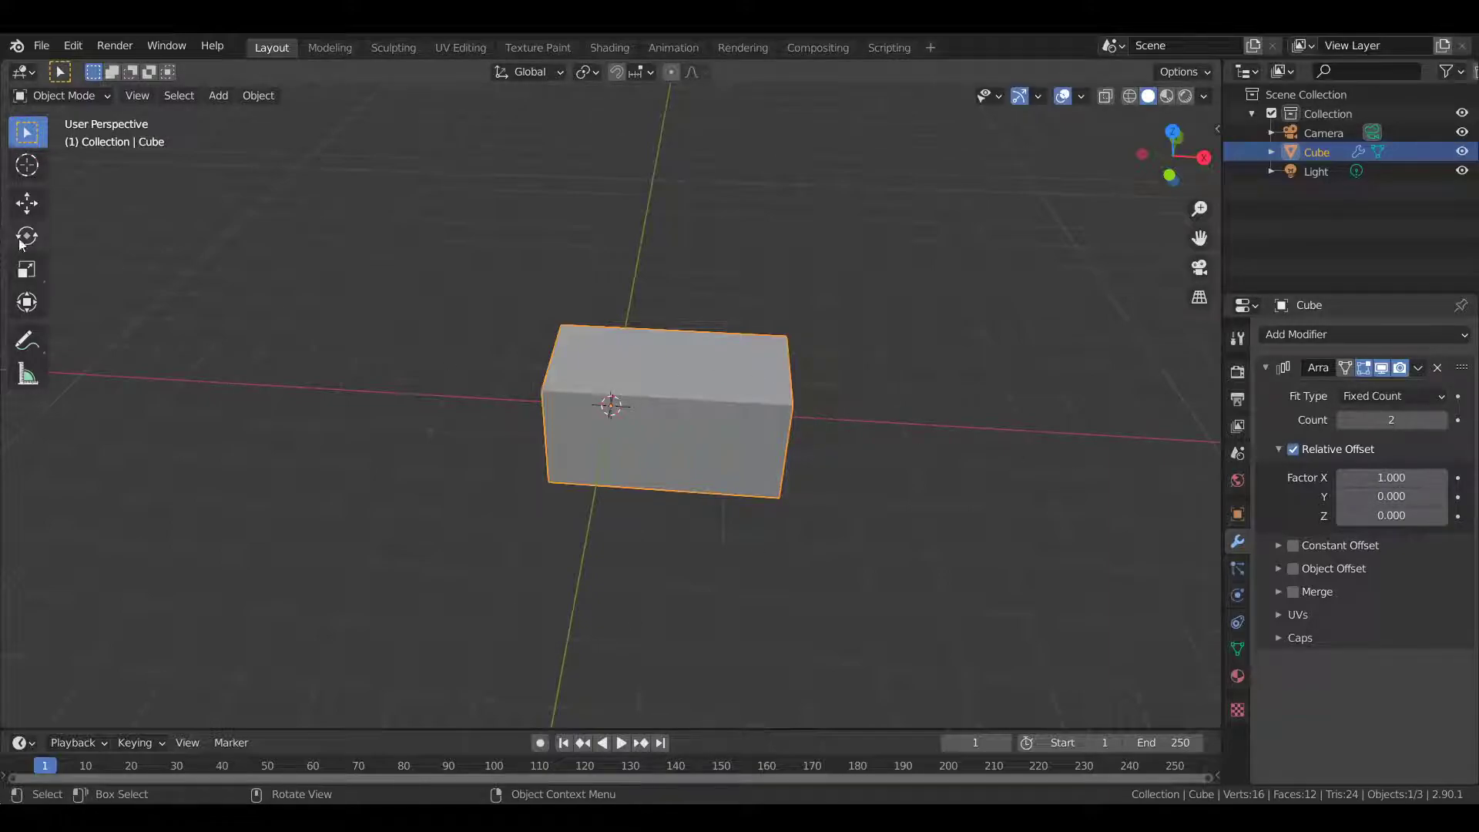
drag(1390, 421, 1424, 421)
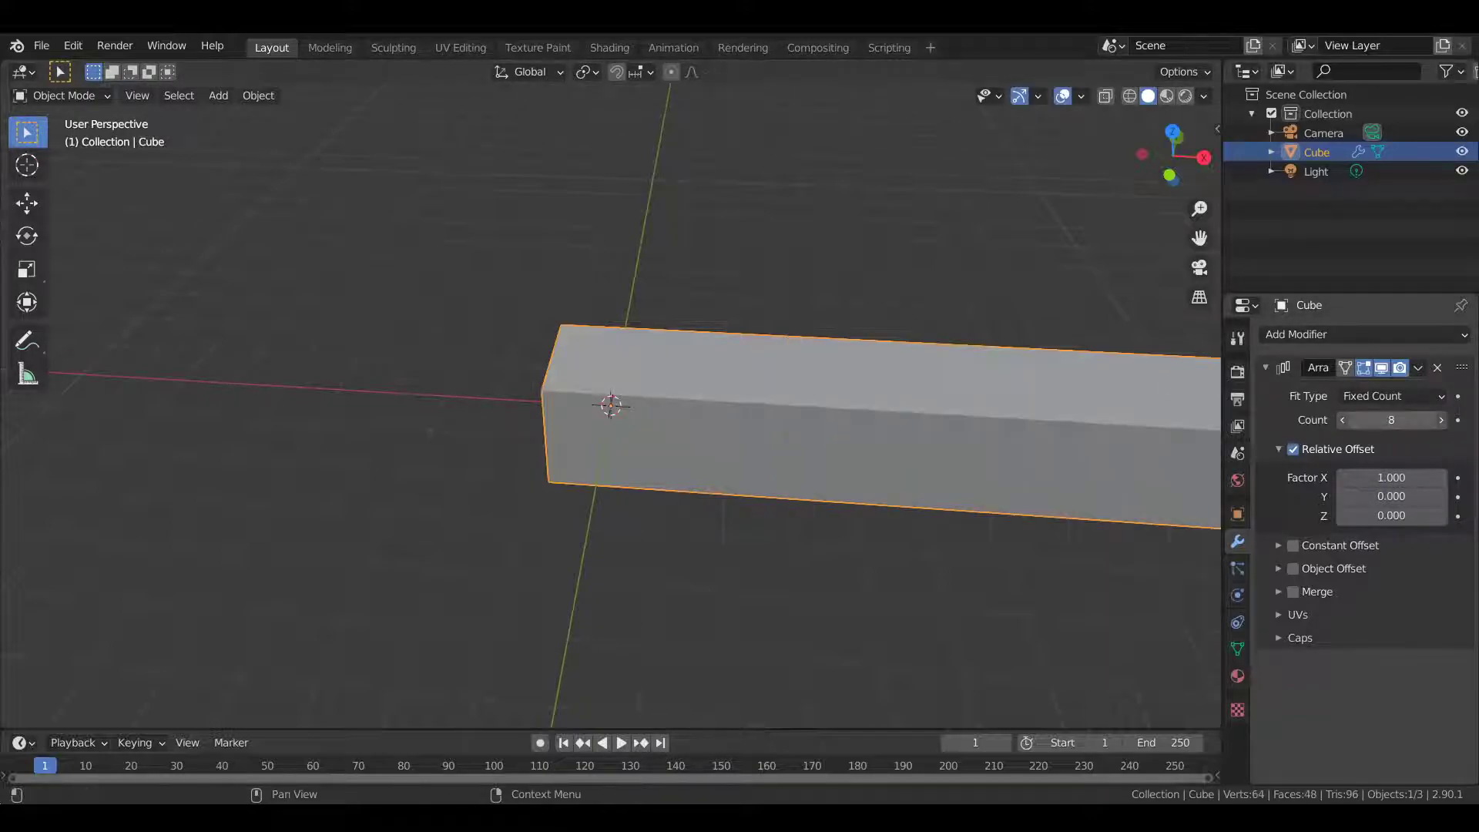
Step: Set the array's relative offset X factor to 5 and inspect the full row of spaced cubes
click(1387, 478)
text(5)
key(Return)
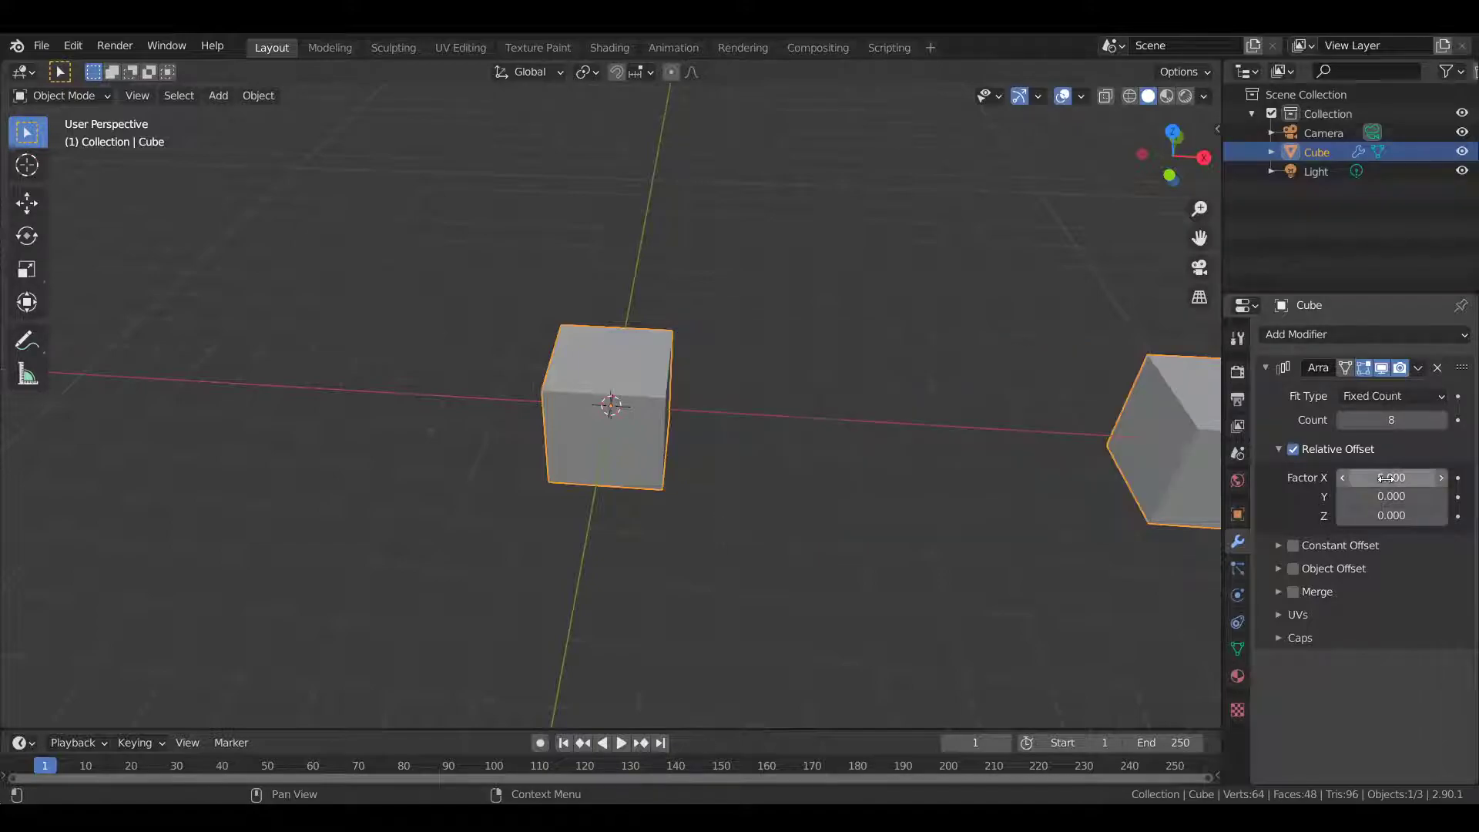
scroll(968, 489, down, 10)
scroll(979, 469, up, 5)
shift+middle_drag(735, 422, 631, 378)
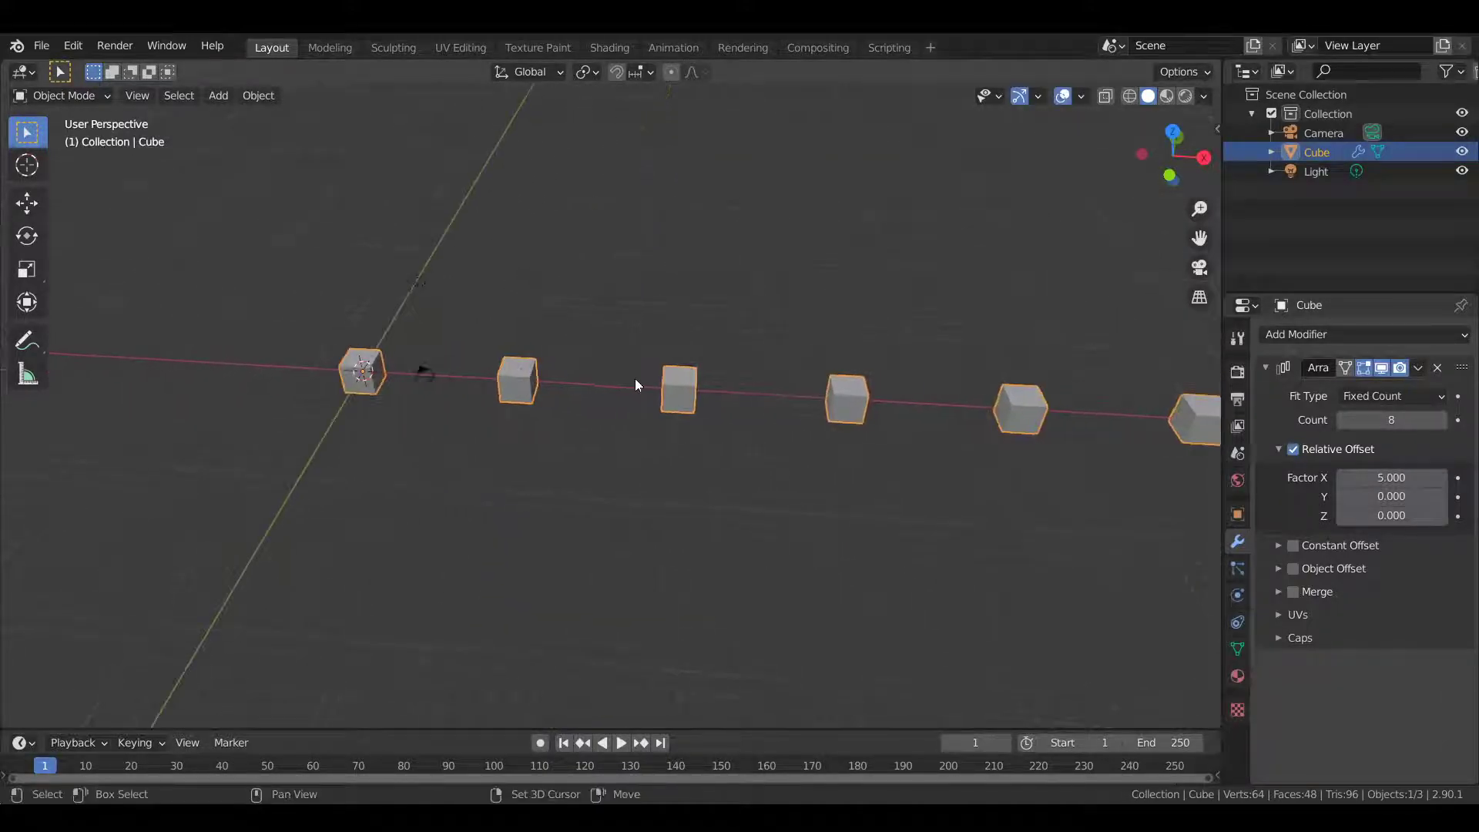
shift+middle_drag(979, 430, 689, 399)
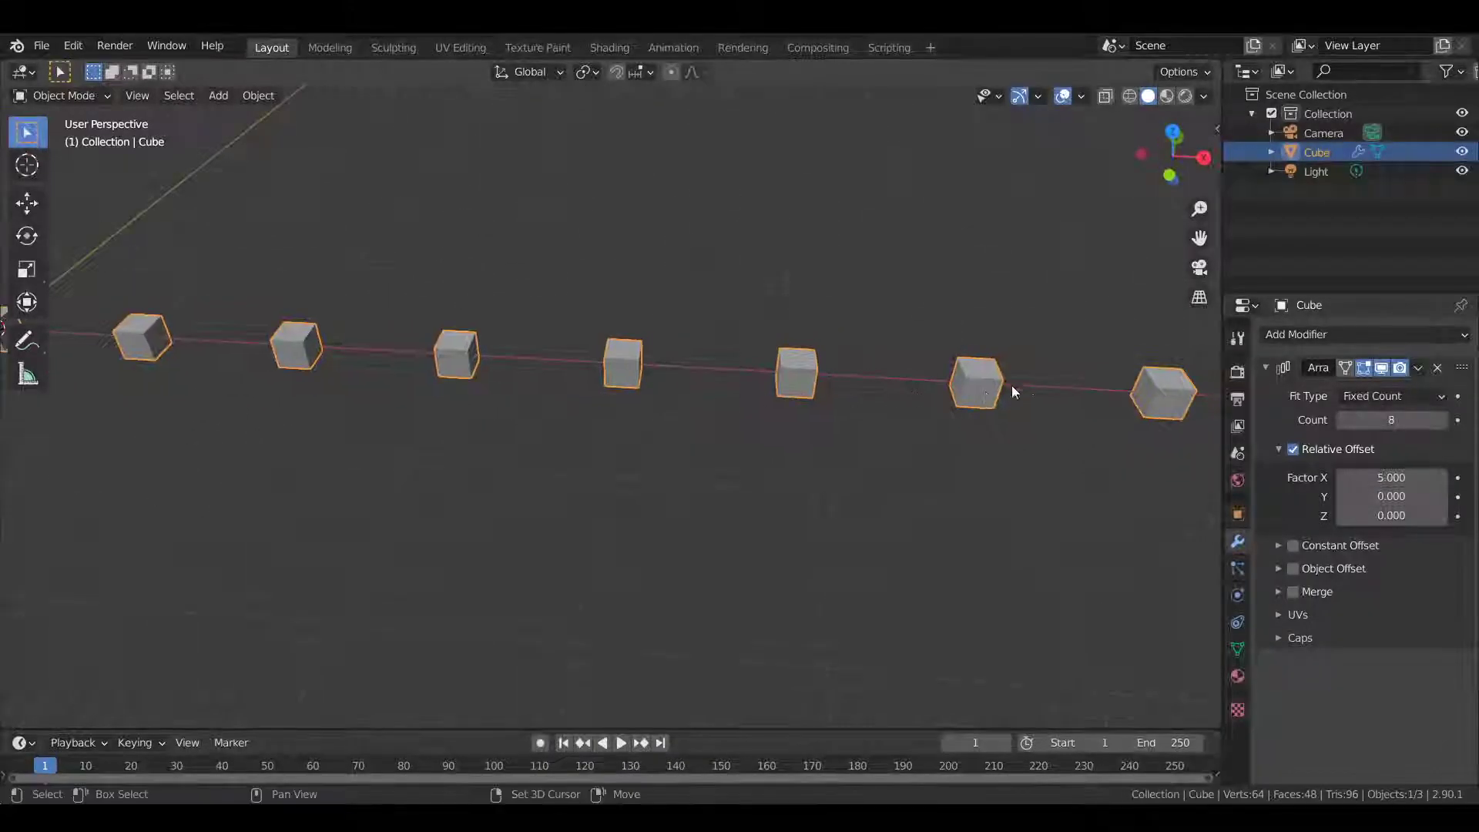
shift+middle_drag(442, 346, 916, 462)
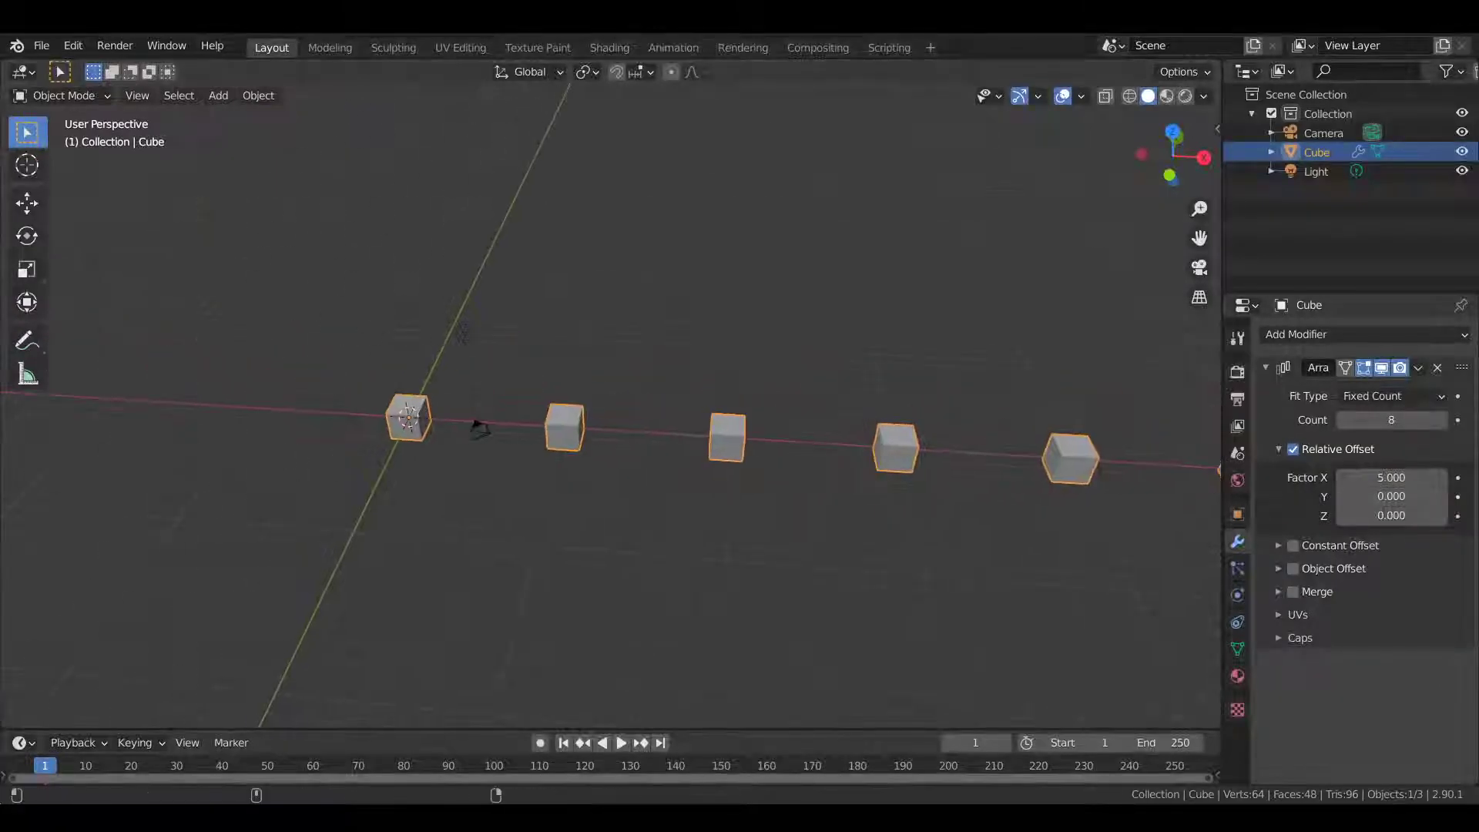
scroll(933, 486, down, 6)
scroll(932, 500, up, 6)
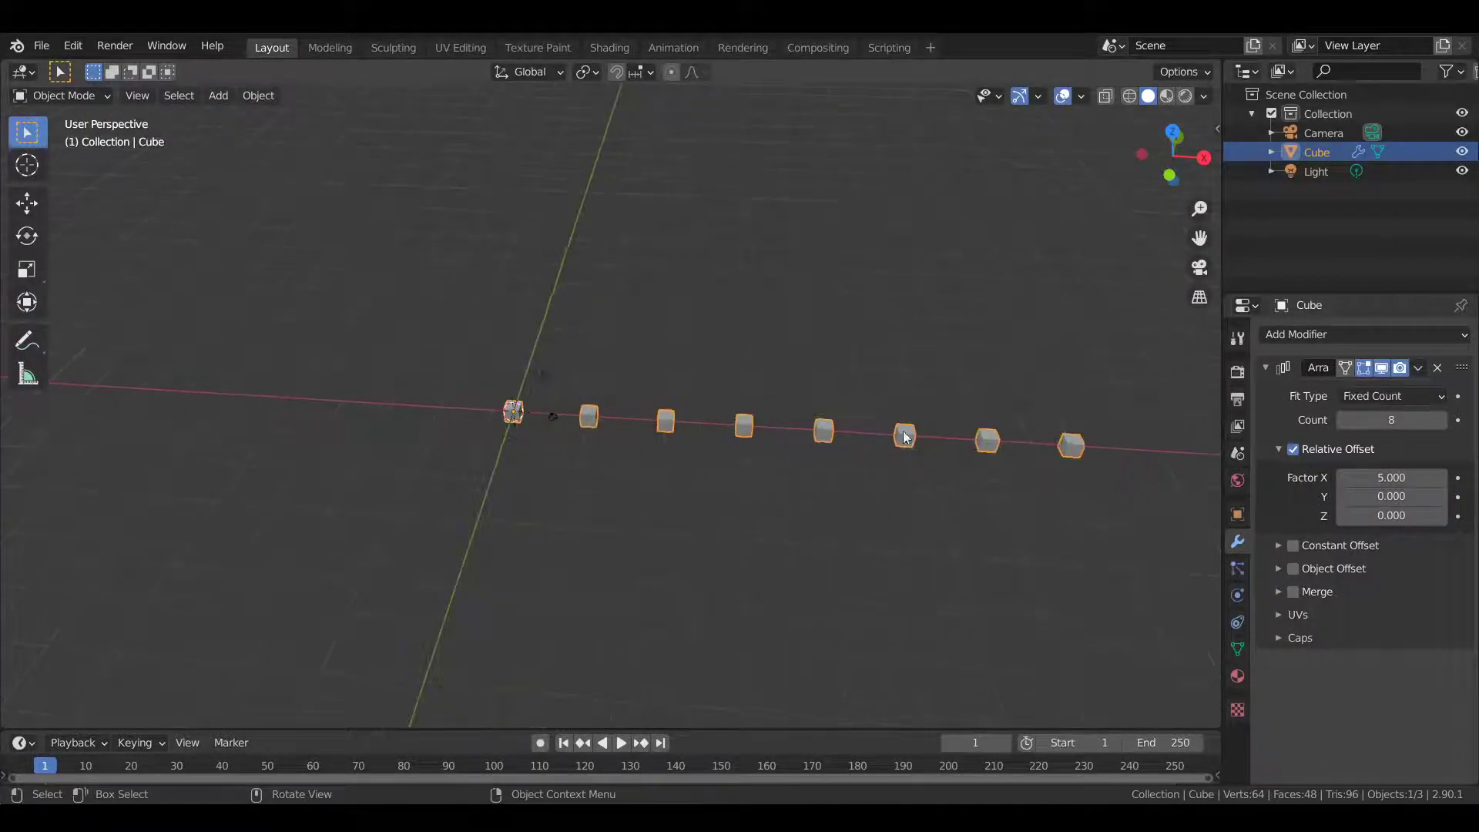
Step: Set the array's count to 2 and inspect the gap between the two cubes
drag(1391, 419, 1381, 428)
double_click(1381, 428)
text(2)
key(Return)
scroll(681, 554, up, 4)
shift+middle_drag(664, 469, 892, 373)
scroll(950, 457, up, 6)
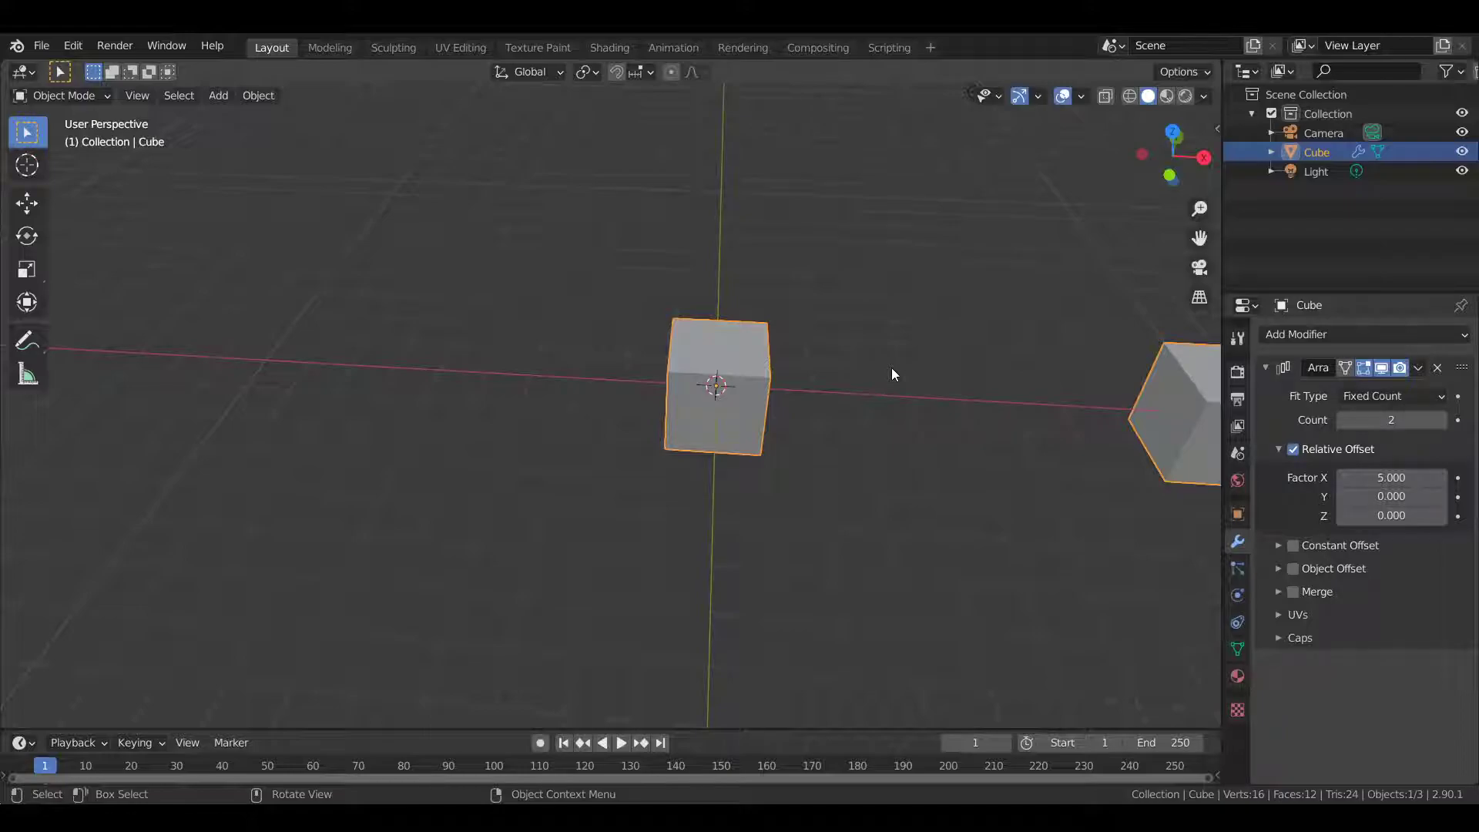
scroll(893, 393, down, 3)
scroll(897, 409, up, 3)
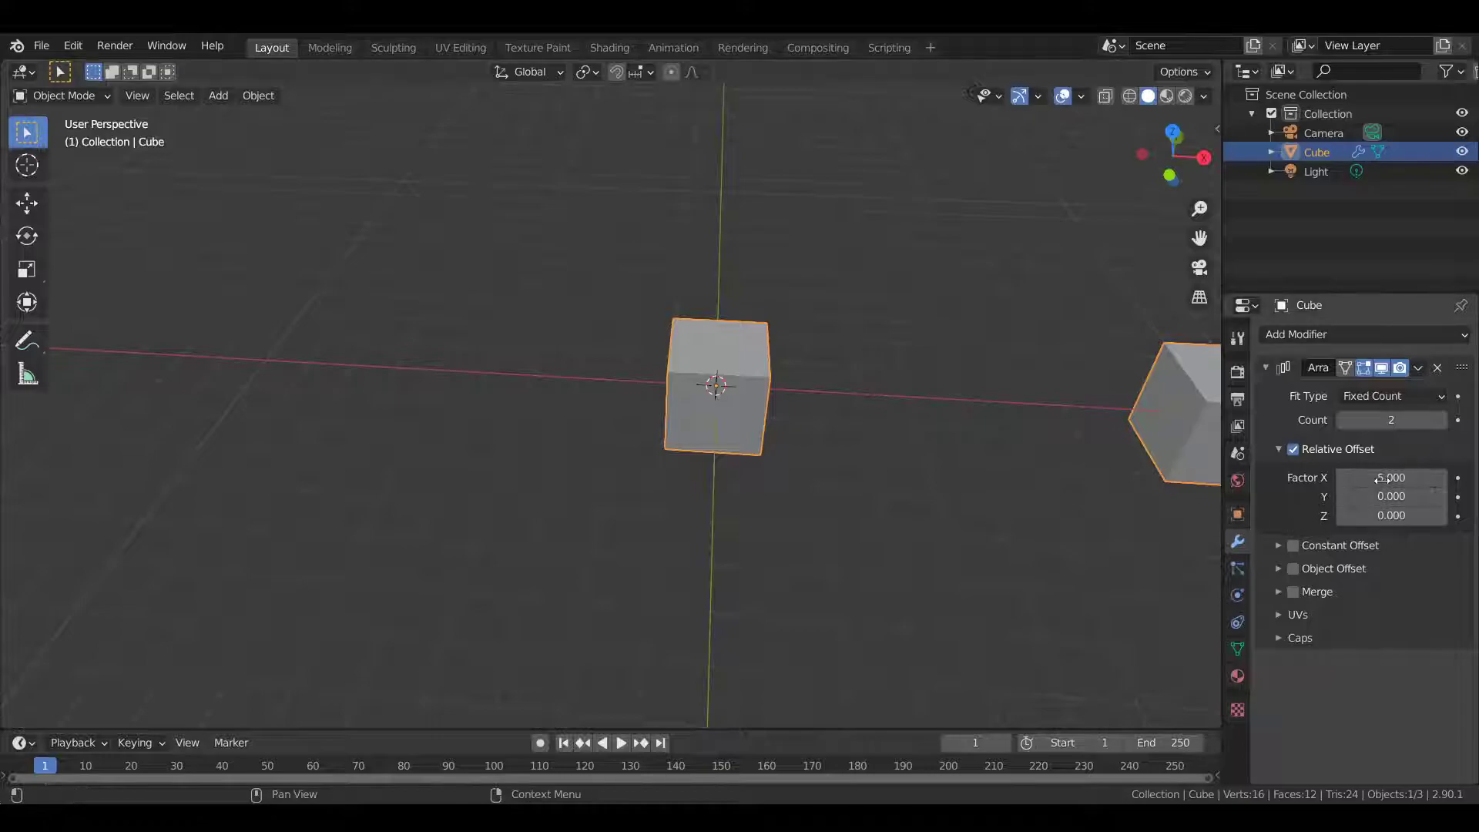
Step: Set the array's relative offset factor on X to 1
scroll(1067, 418, down, 4)
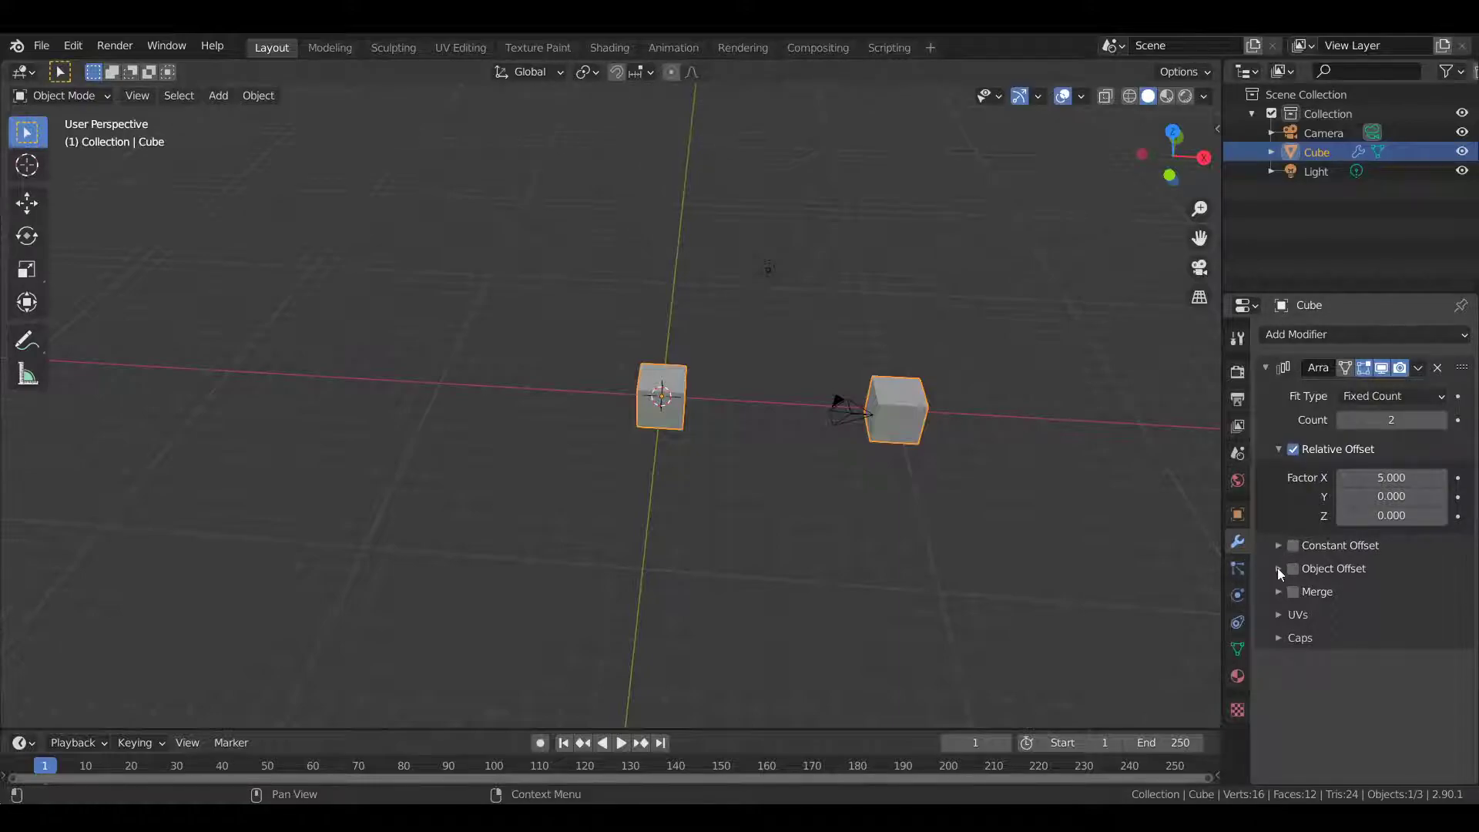
scroll(1018, 506, up, 4)
shift+middle_drag(969, 448, 842, 464)
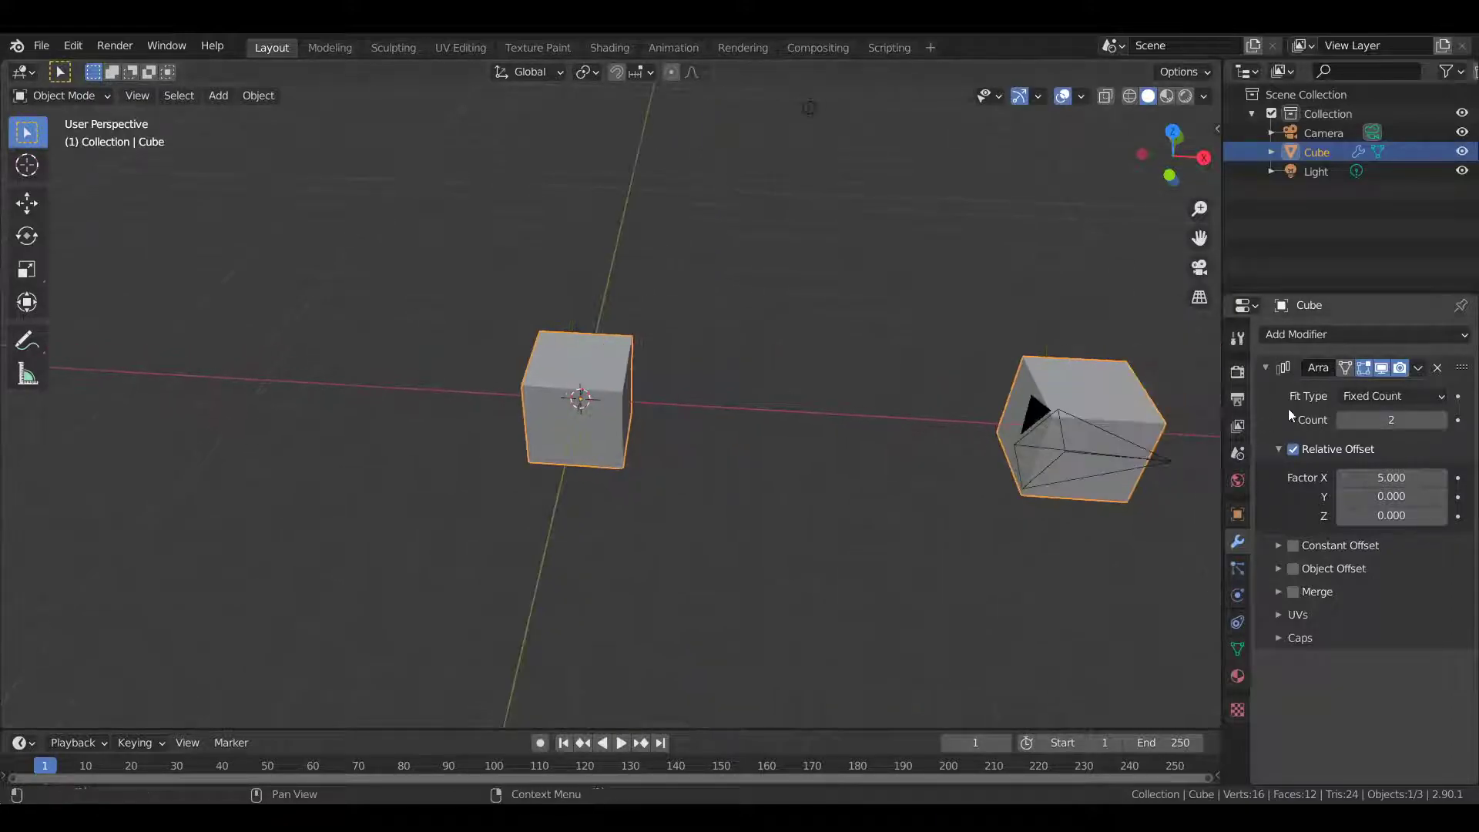
drag(1383, 478, 1309, 478)
click(1397, 478)
text(1)
key(Return)
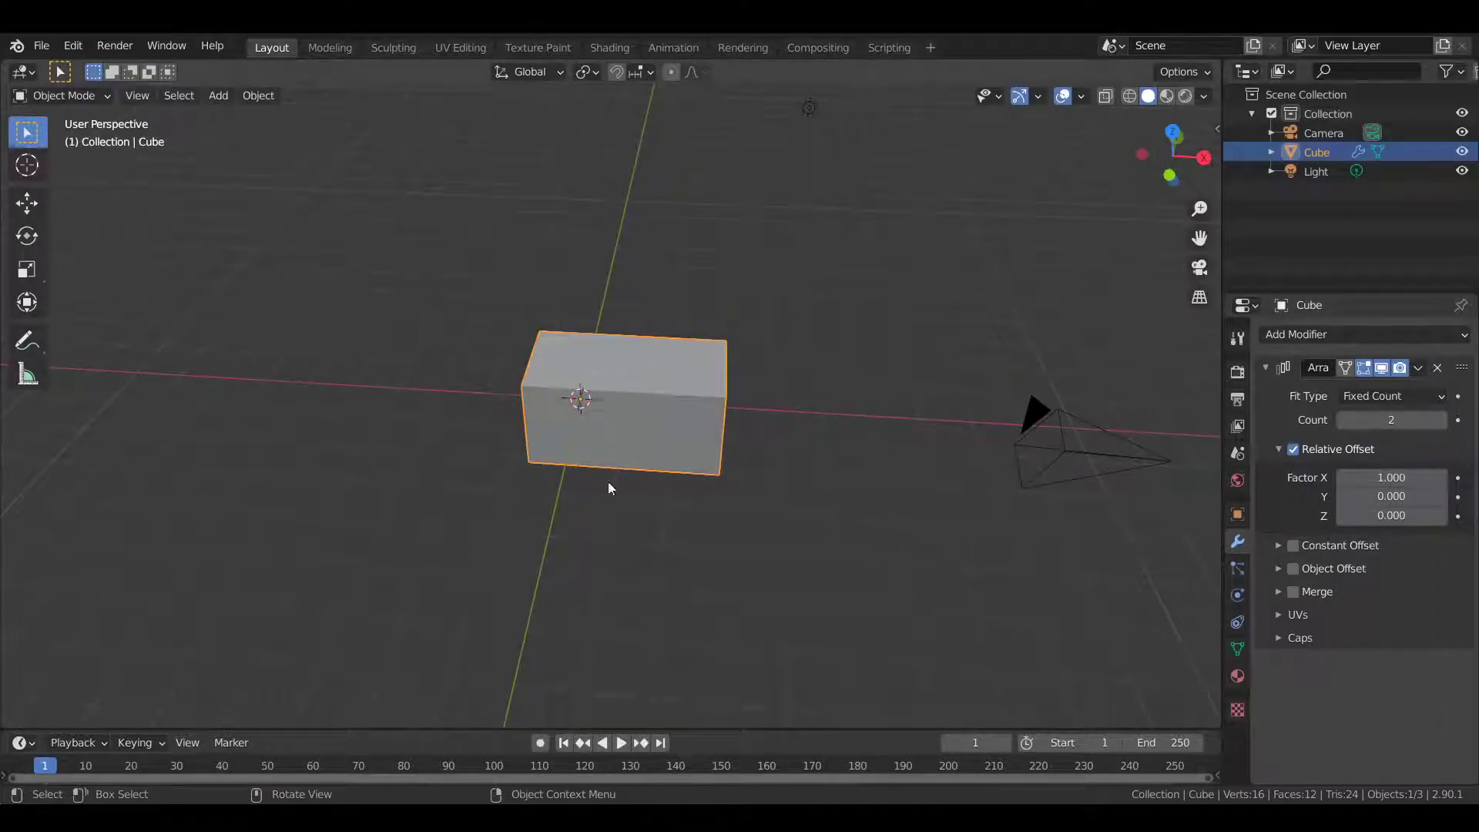
Step: Enable the array's Constant Offset with a Y distance of 2 m and raise the count to 4
click(1277, 548)
click(1277, 548)
click(1278, 547)
click(1293, 546)
drag(1407, 597, 1359, 591)
click(1441, 420)
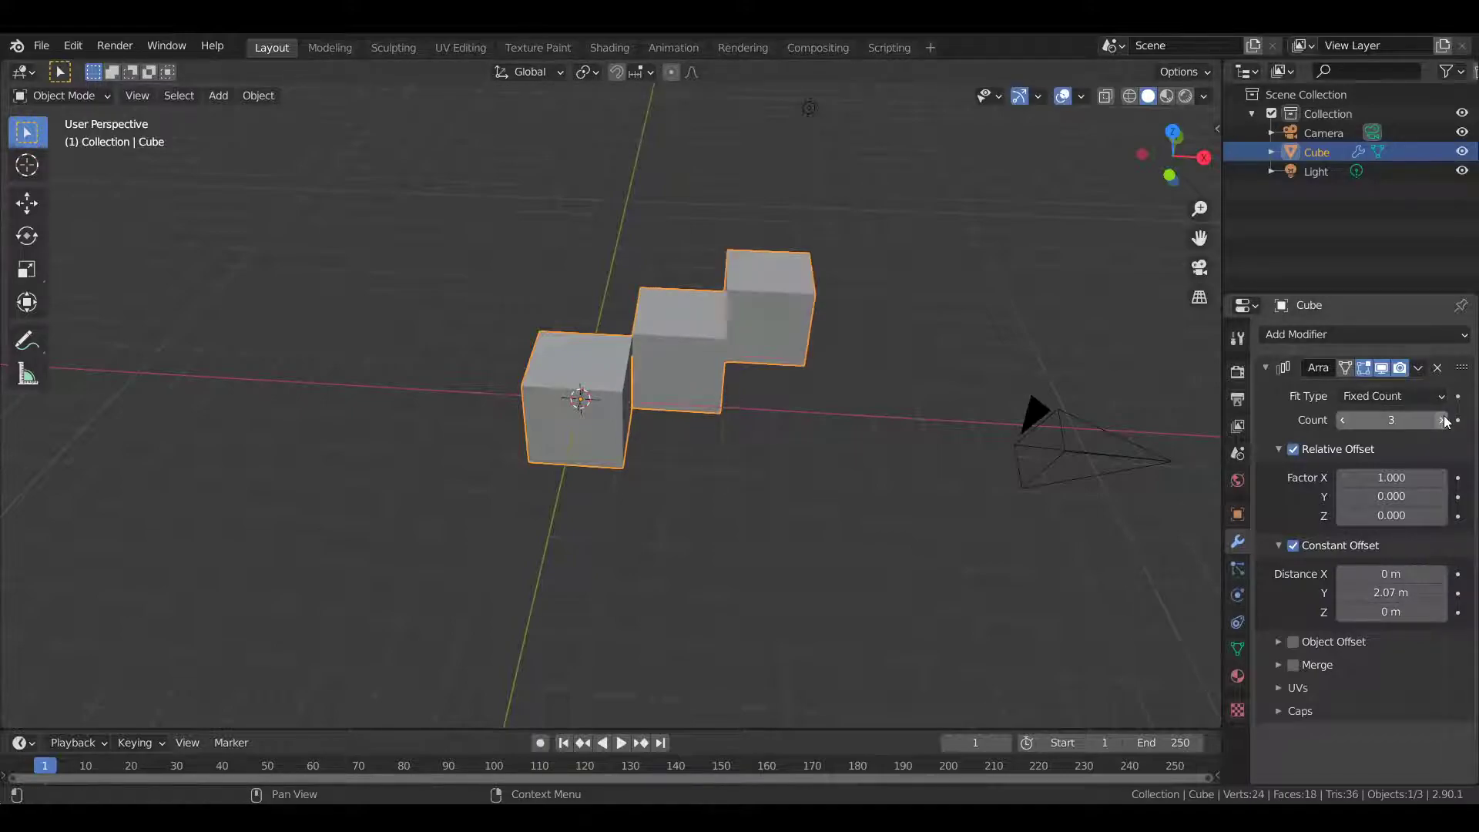
click(1440, 420)
click(1380, 587)
text(2)
key(Return)
Step: Toggle Relative Offset off and back on to compare the layouts, and disable Constant Offset
click(1294, 449)
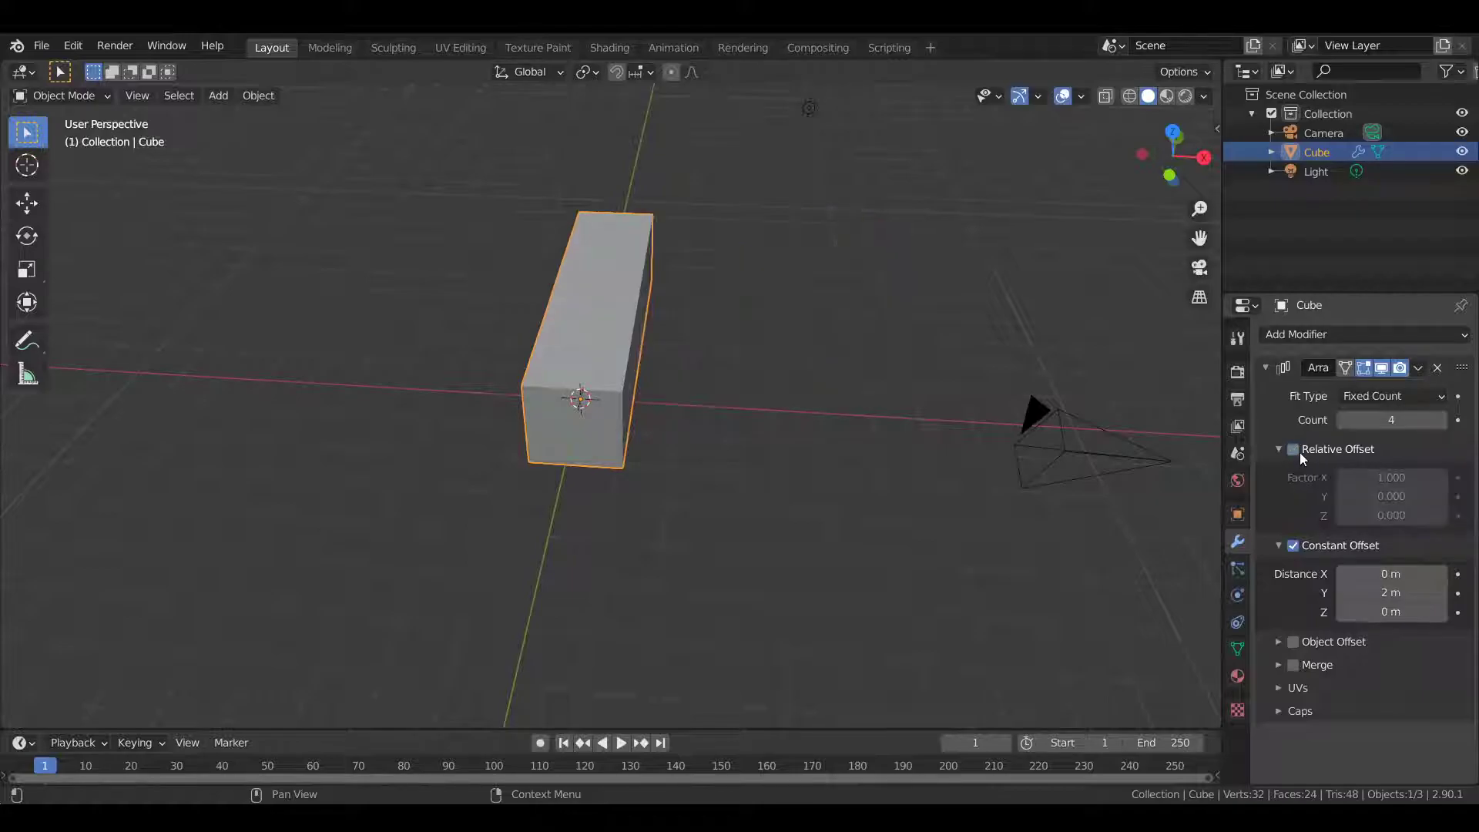
click(1294, 451)
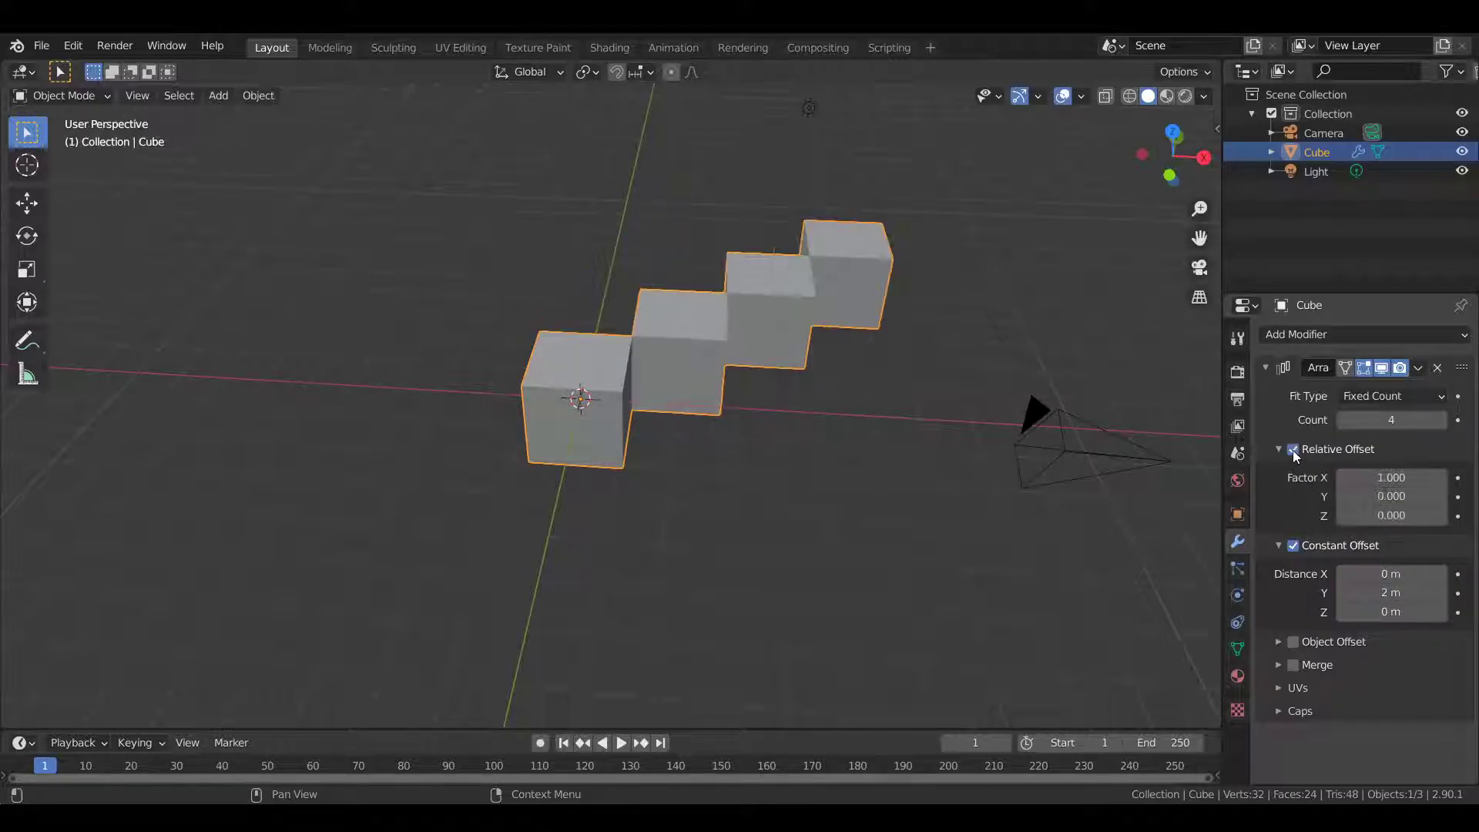
click(1293, 545)
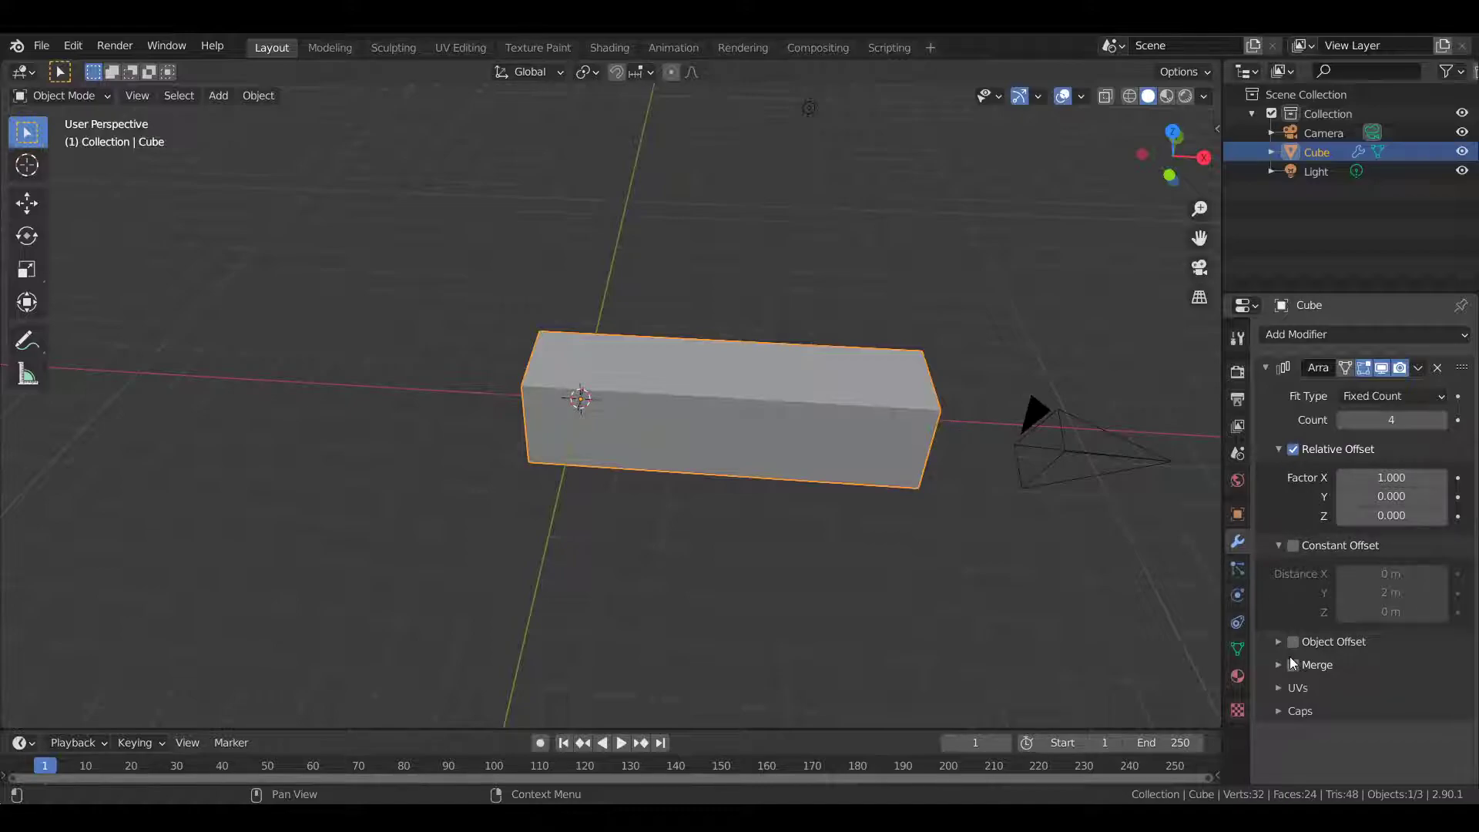
click(1281, 544)
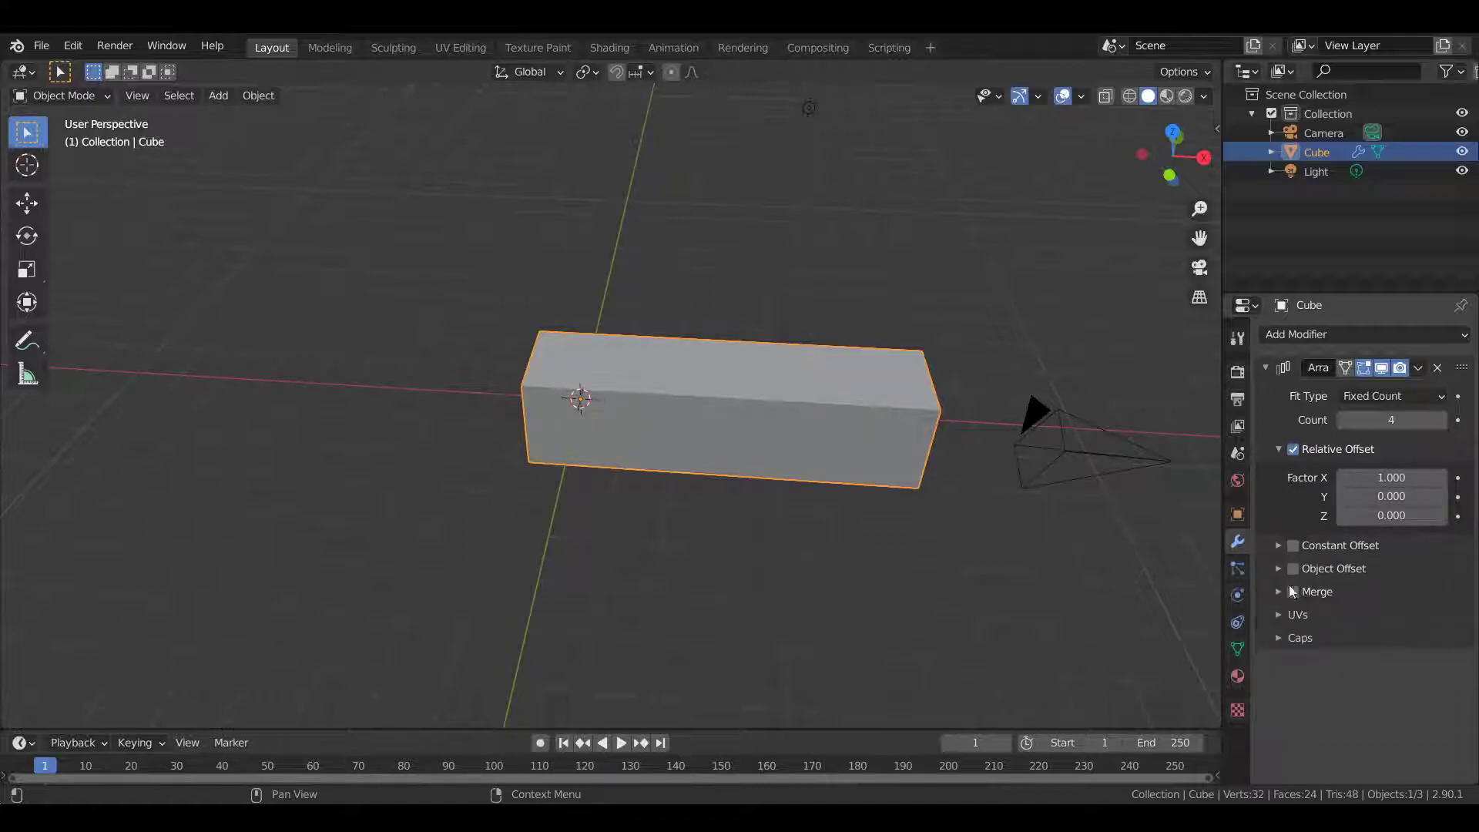
Step: Enable the array's Object Offset and pick the Camera as its offset object
click(1282, 568)
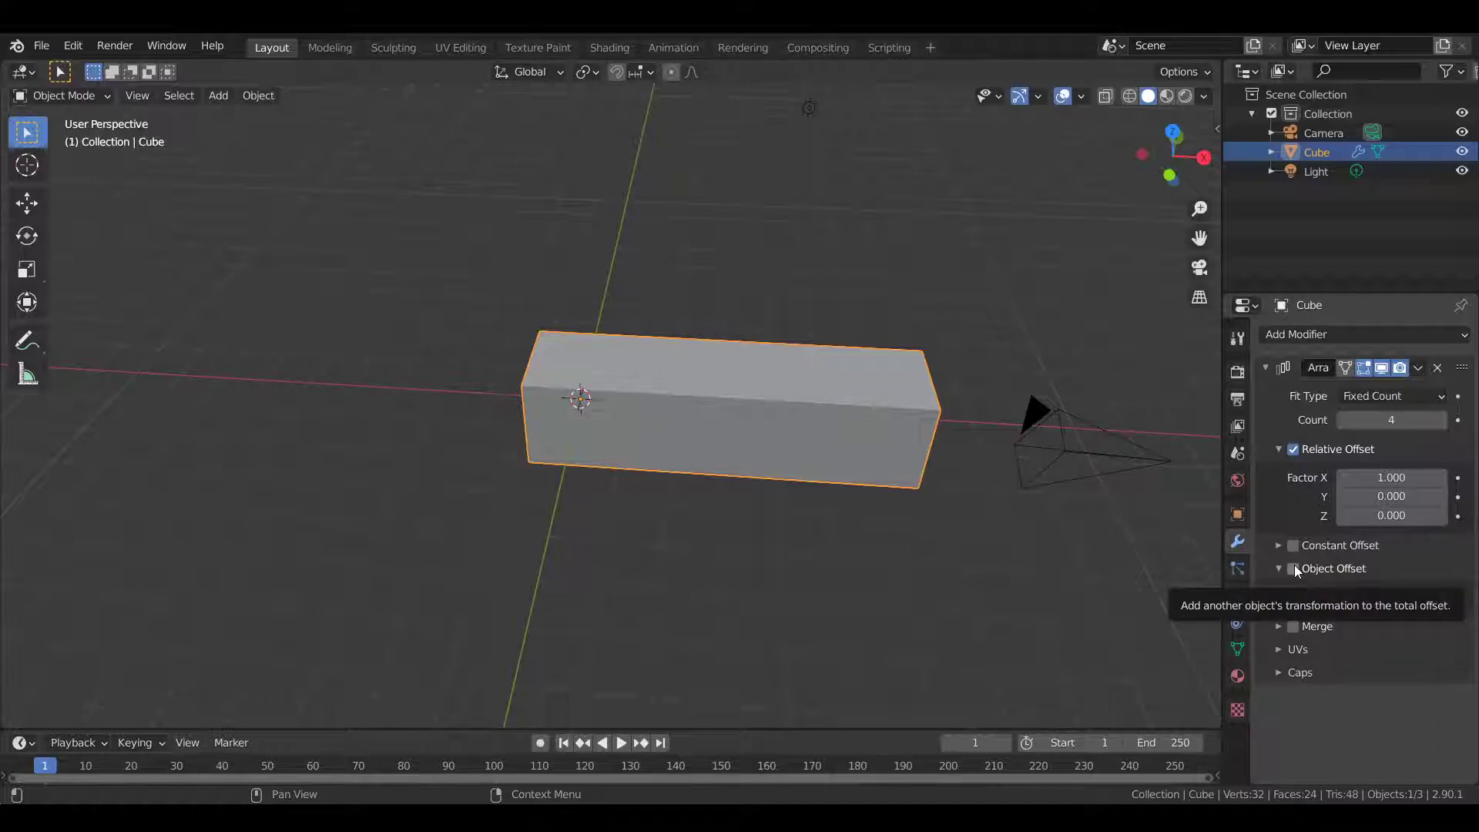
click(1294, 568)
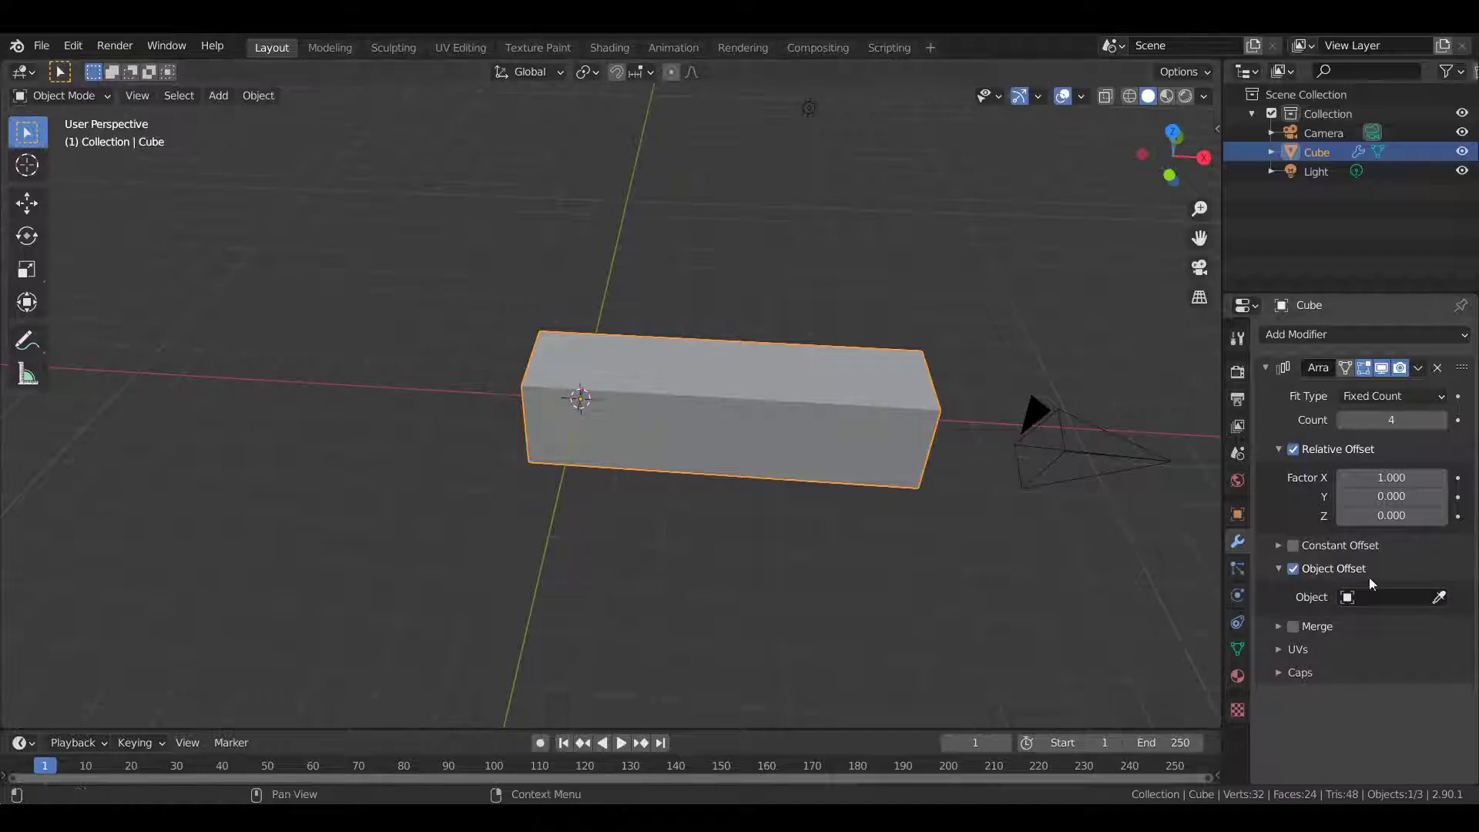
click(1439, 599)
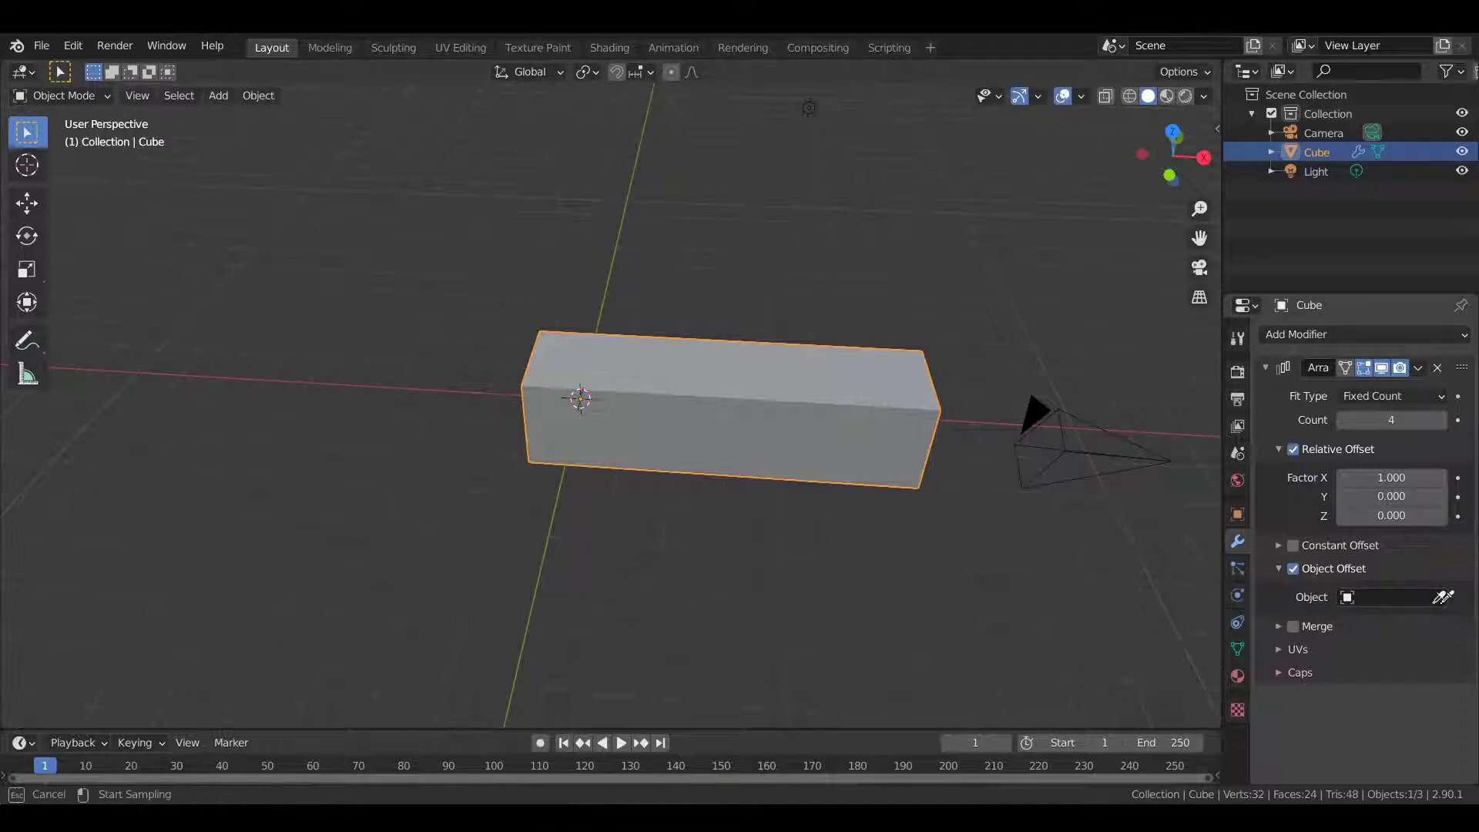
click(1031, 420)
middle_drag(1005, 492, 752, 609)
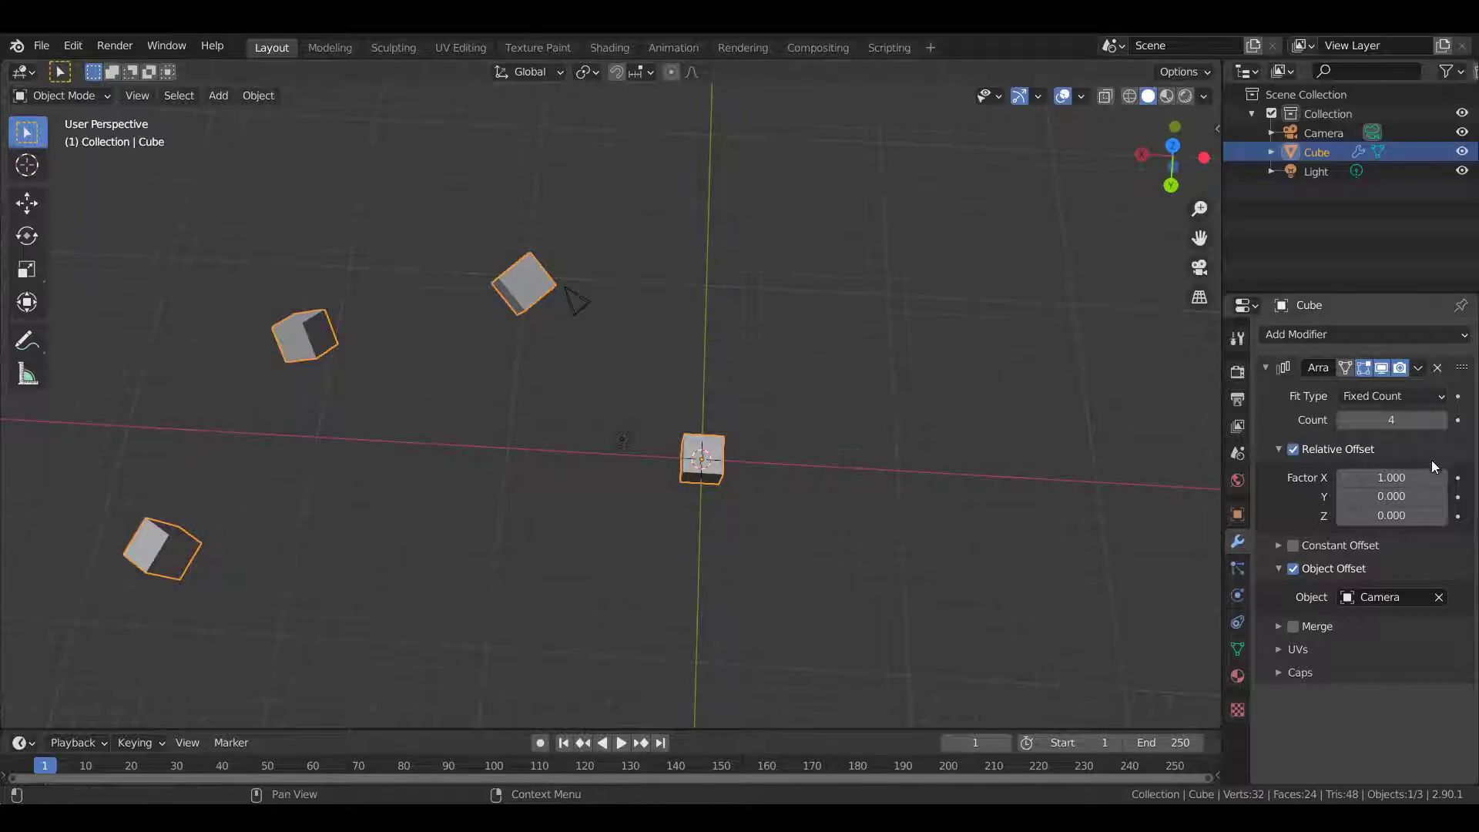
Step: Disable the Object Offset and remove the Array modifier from the cube
click(1290, 570)
scroll(872, 522, down, 3)
scroll(738, 486, up, 6)
scroll(738, 487, down, 5)
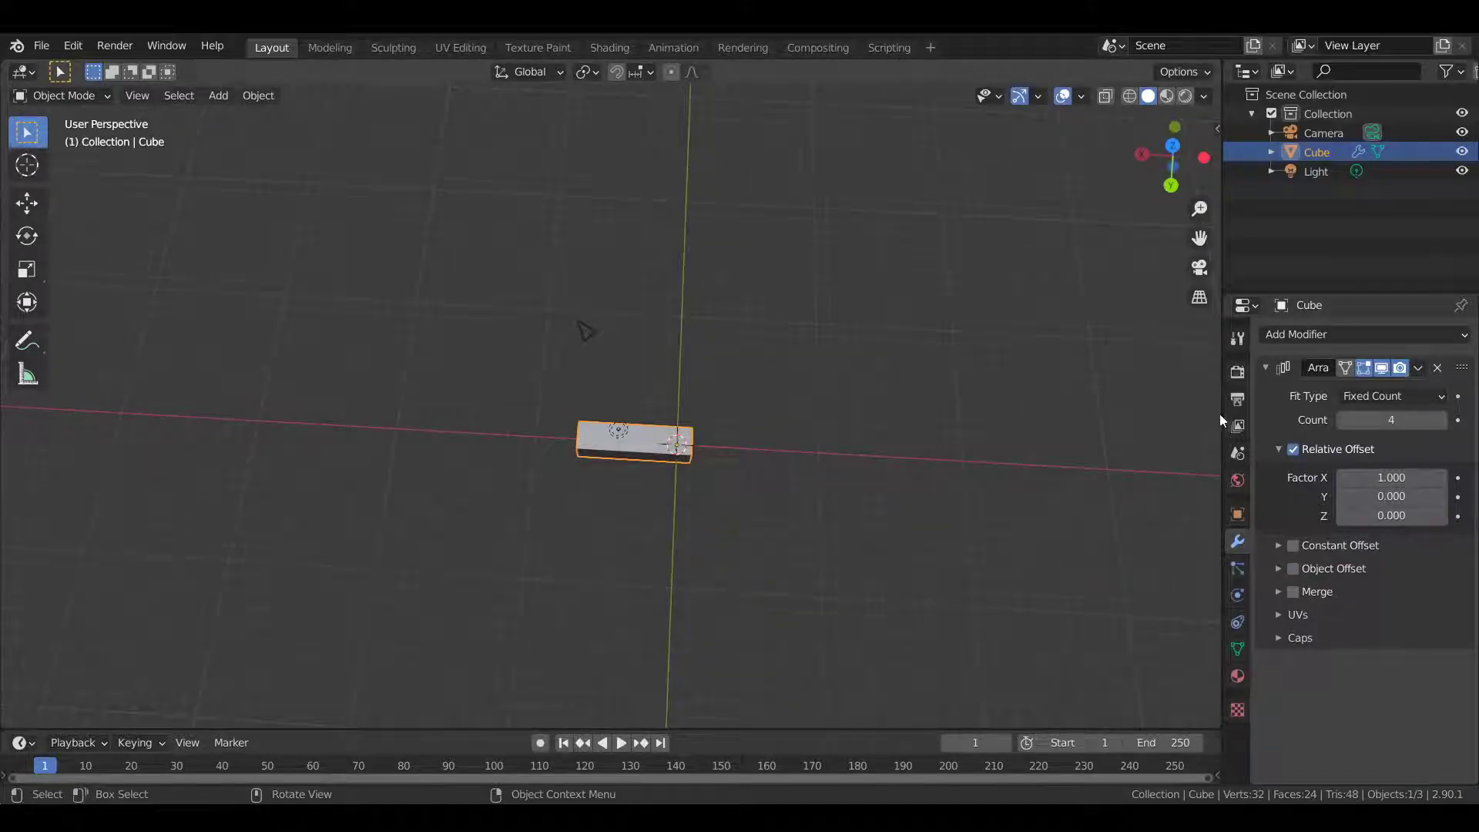
click(1436, 370)
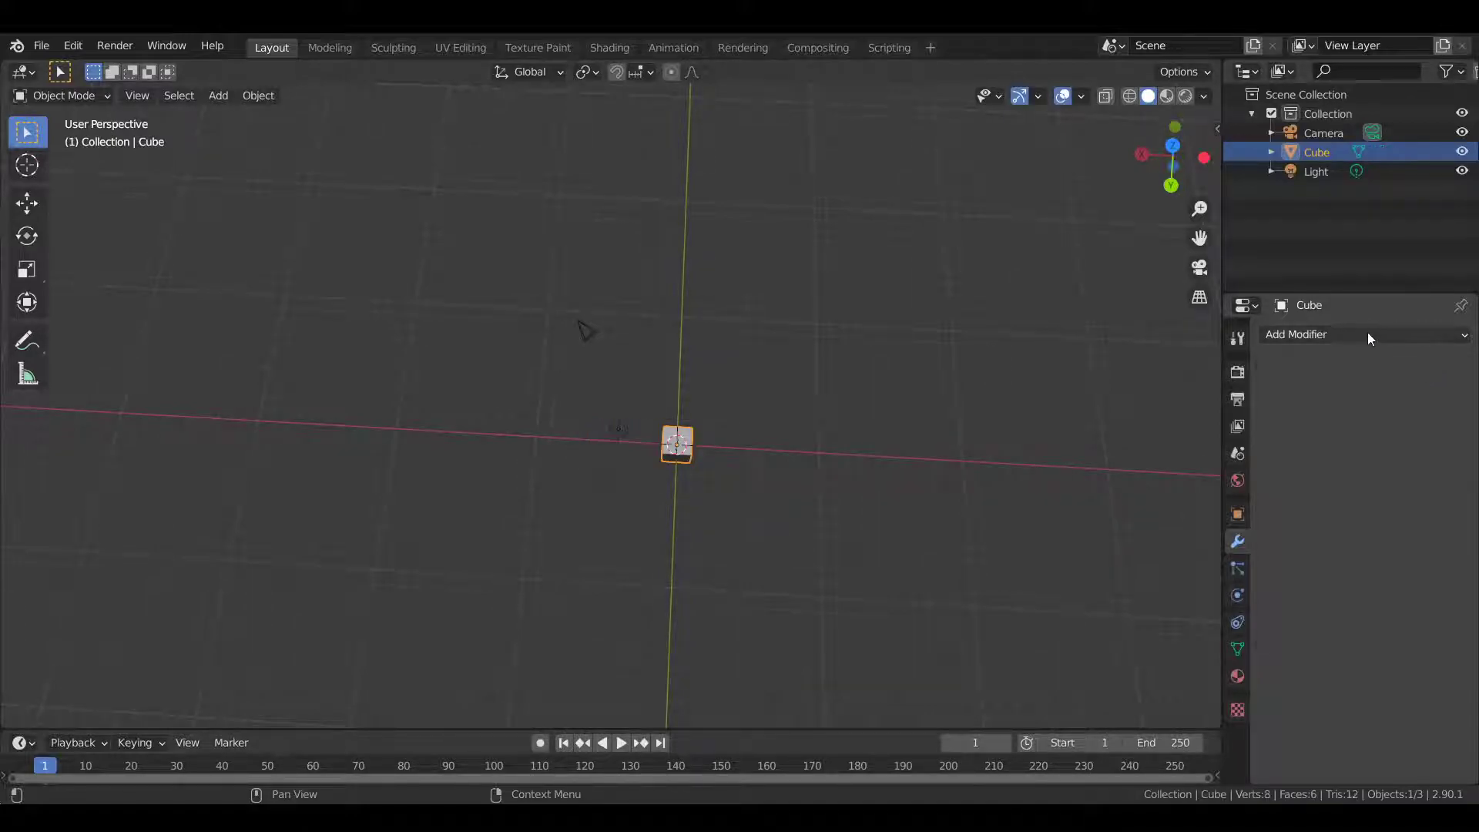
Step: Add a Bevel modifier to the cube and frame its bevelled edges up close
click(1365, 333)
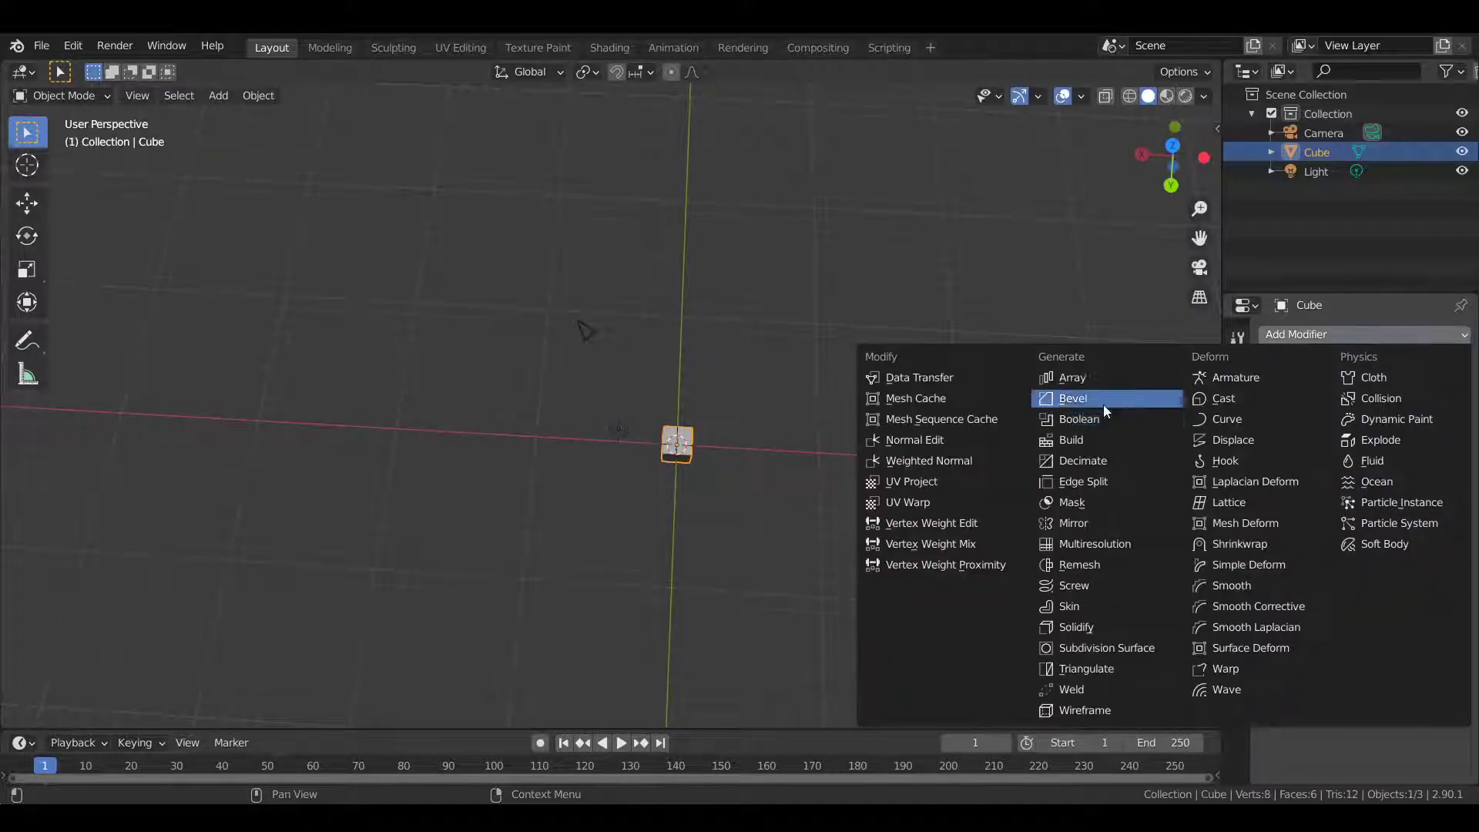
click(1078, 399)
scroll(796, 445, up, 5)
key(Tab)
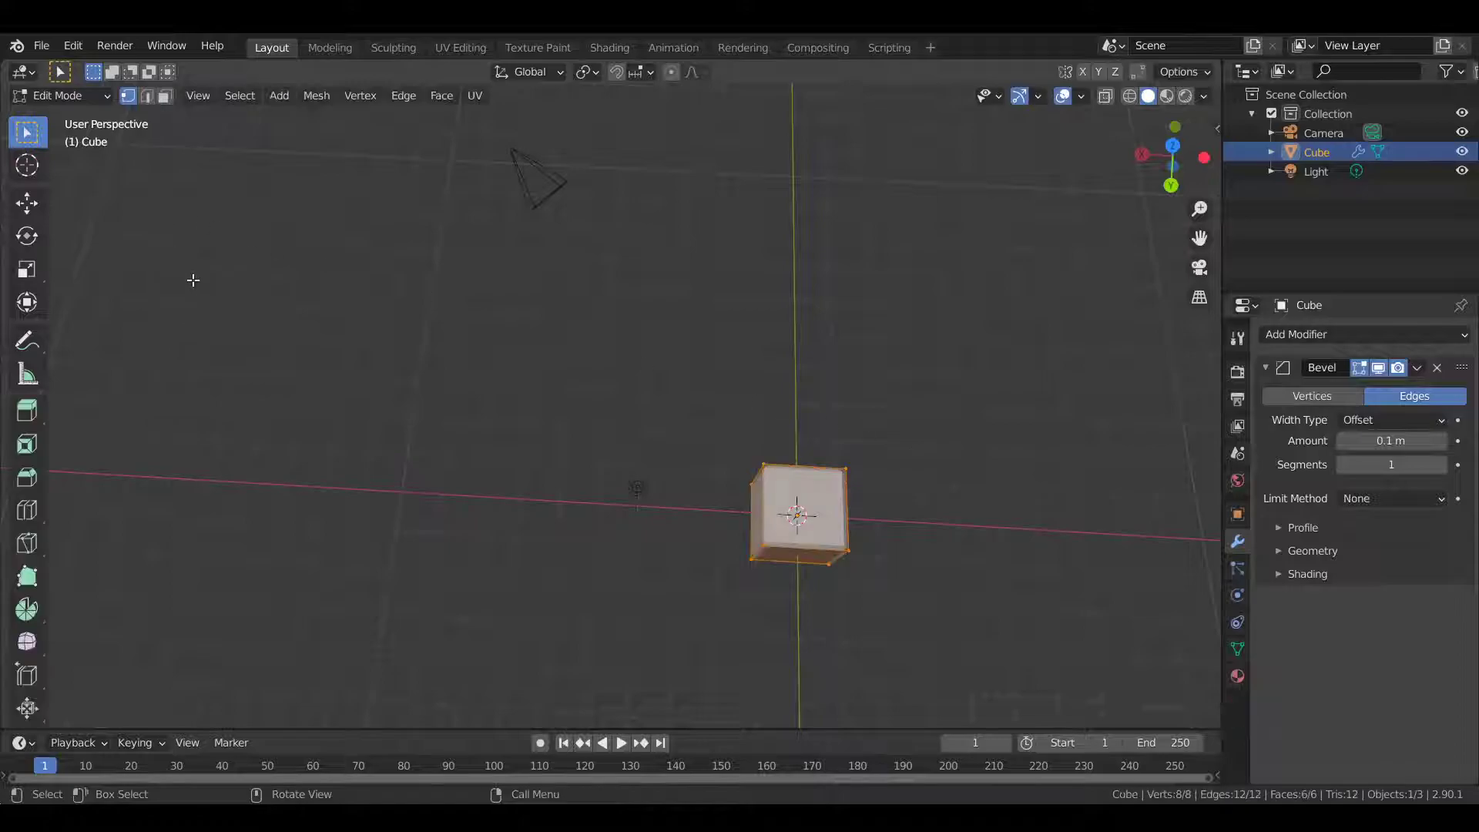
key(Tab)
shift+middle_drag(947, 516, 663, 400)
scroll(562, 354, up, 2)
middle_drag(562, 354, 1064, 178)
scroll(773, 439, up, 3)
shift+middle_drag(1005, 721, 1139, 552)
shift+middle_drag(961, 593, 1004, 543)
middle_drag(642, 566, 501, 616)
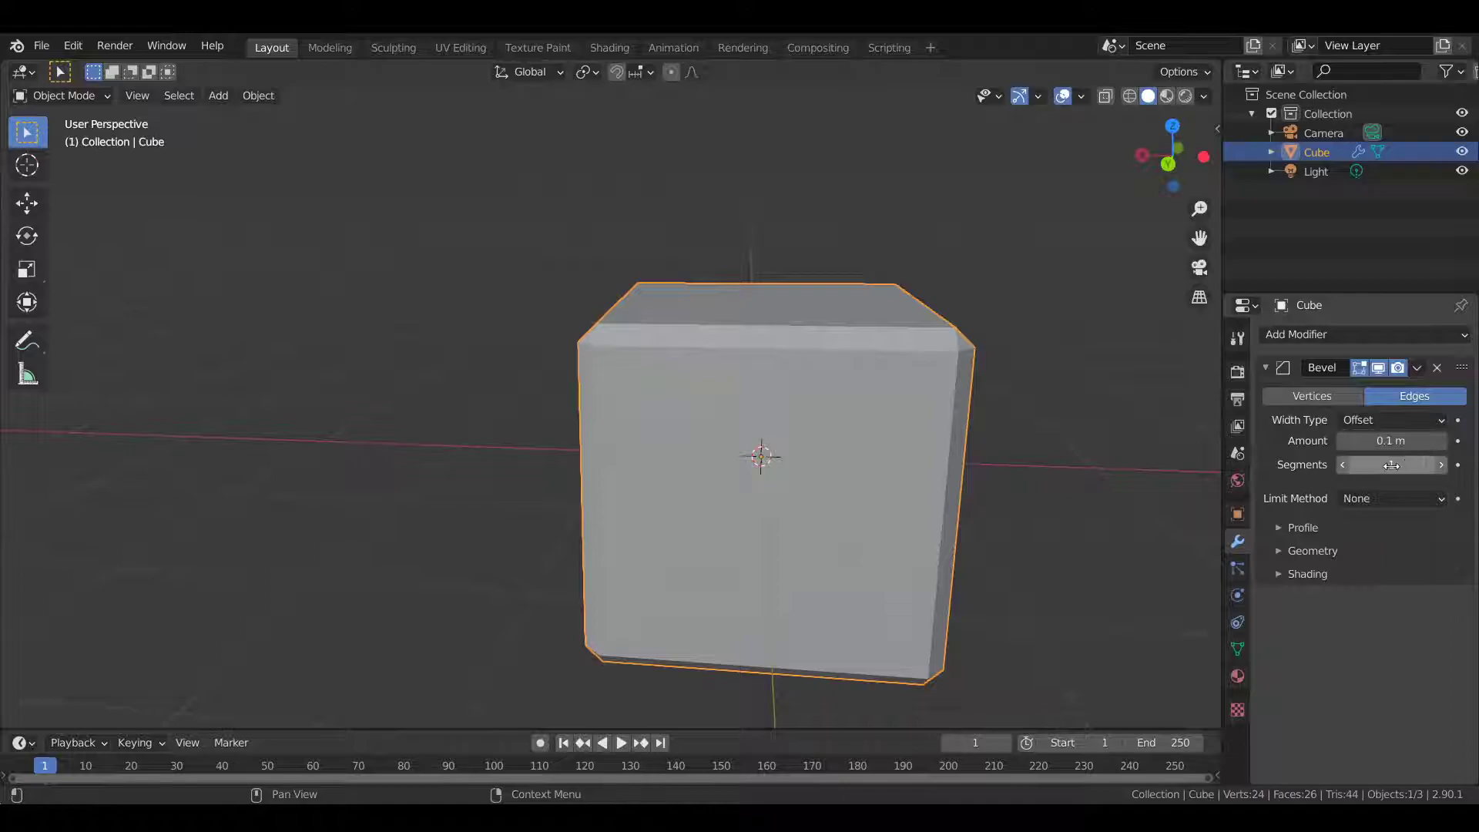
Step: Raise the bevel's segments to 2 and apply smooth shading to the cube
click(1442, 465)
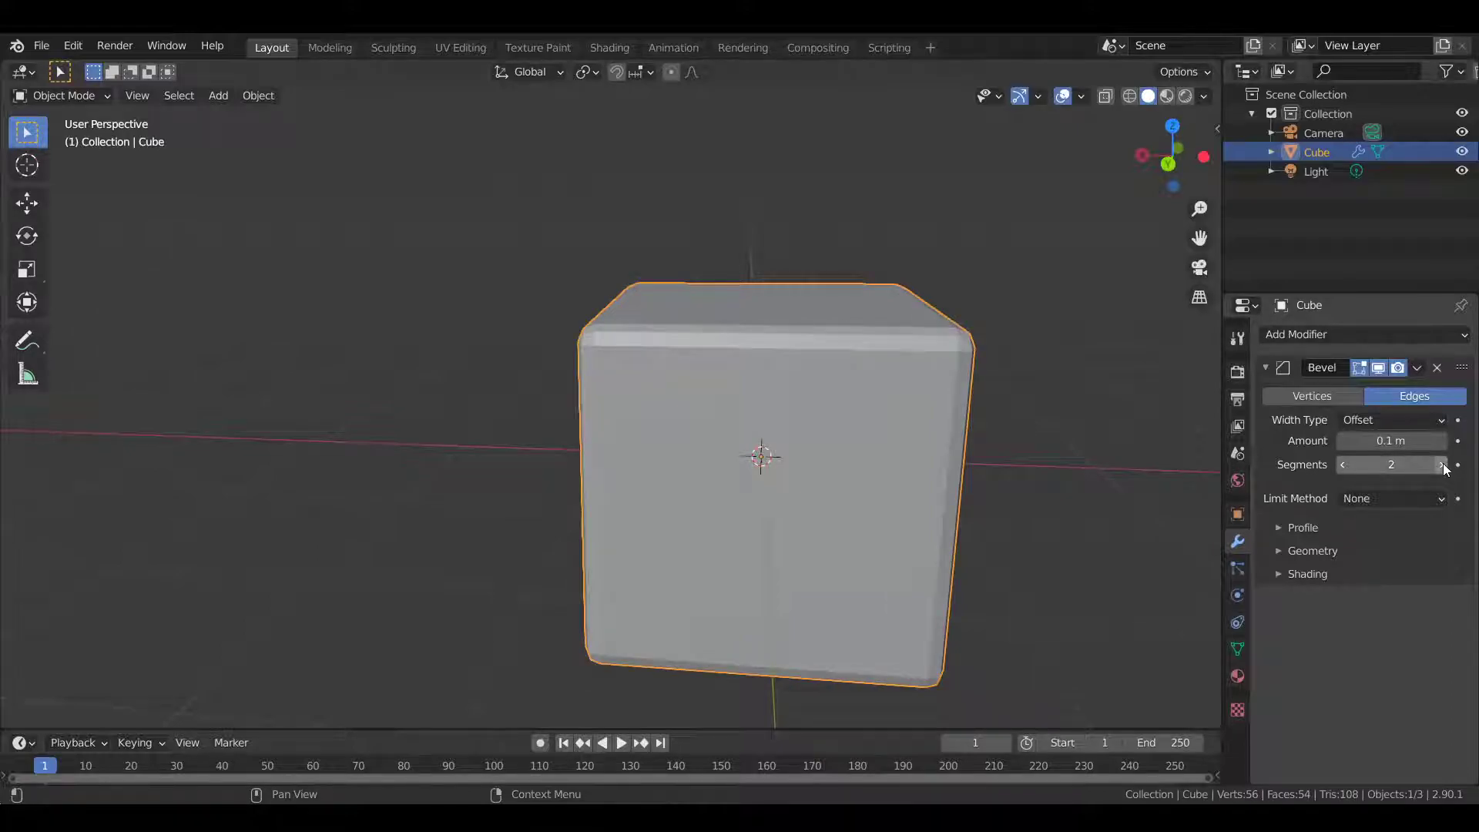
right_click(881, 426)
click(881, 427)
middle_drag(894, 427, 1005, 416)
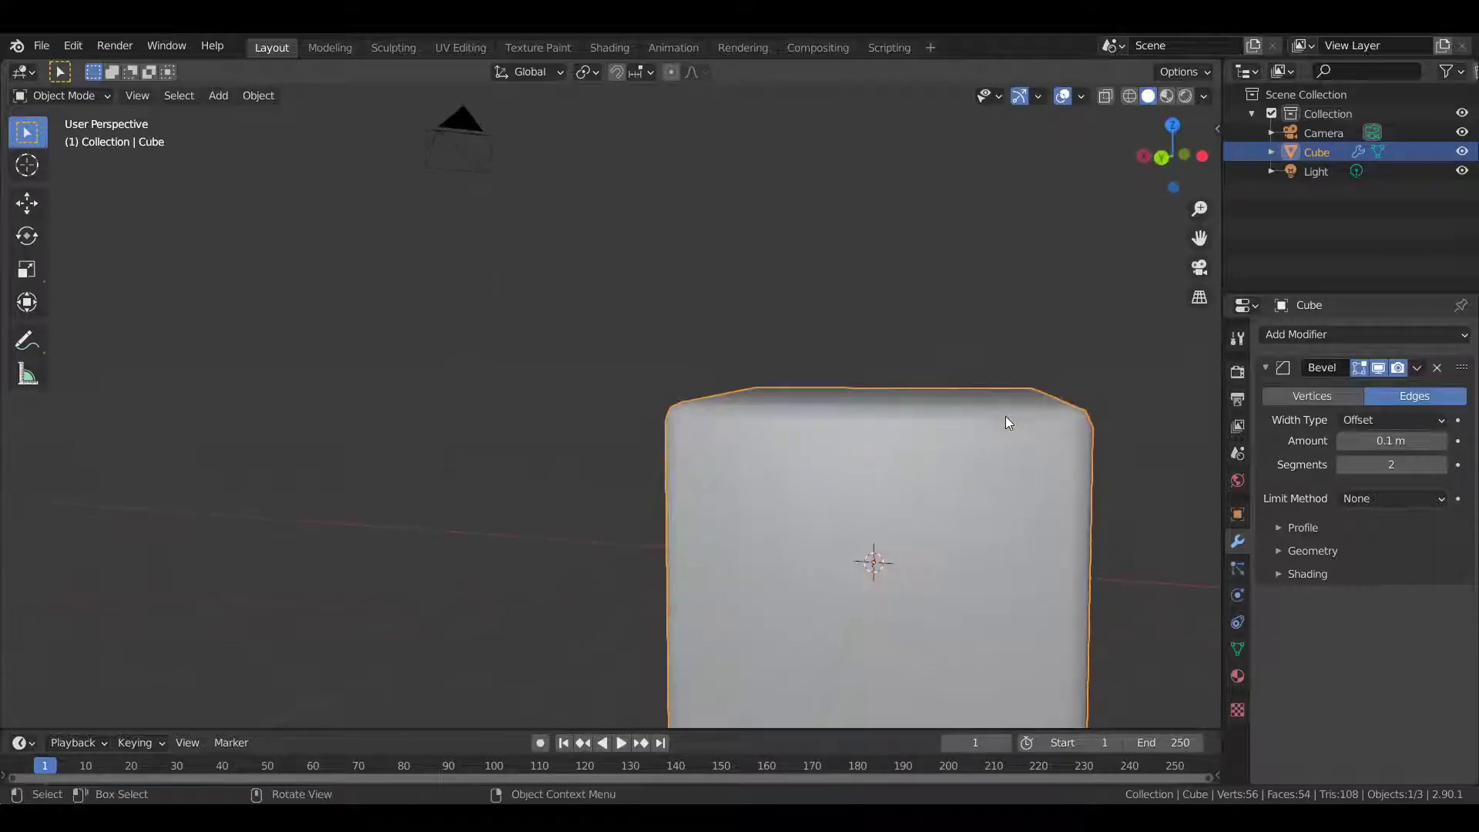
Step: Lower the bevel to 1 segment, then try a bevel amount of 0 m before setting it to 0.1 m
click(1348, 463)
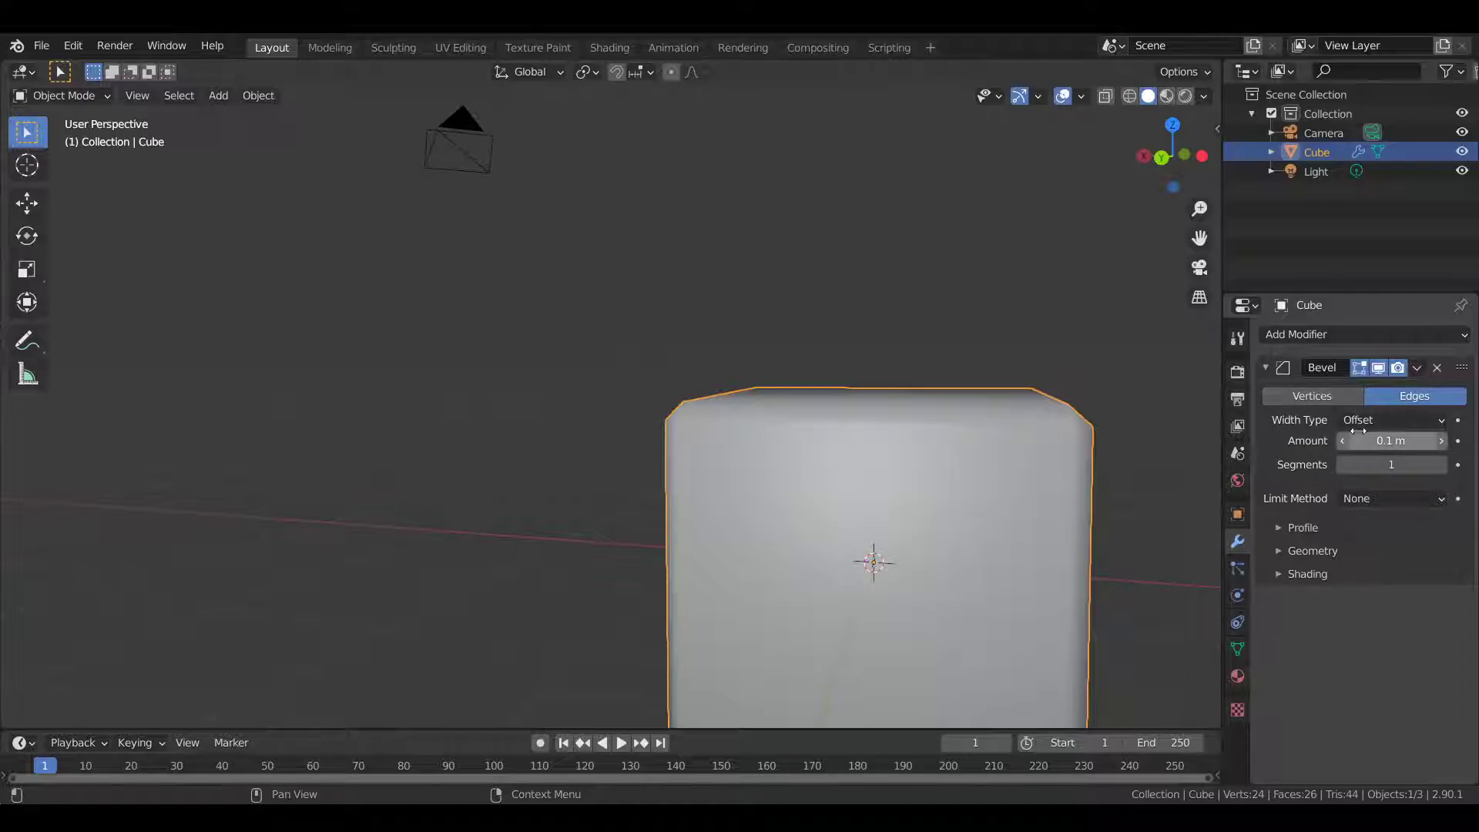
mouse_move(1364, 440)
mouse_down()
mouse_move(1433, 440)
mouse_move(1348, 440)
mouse_up()
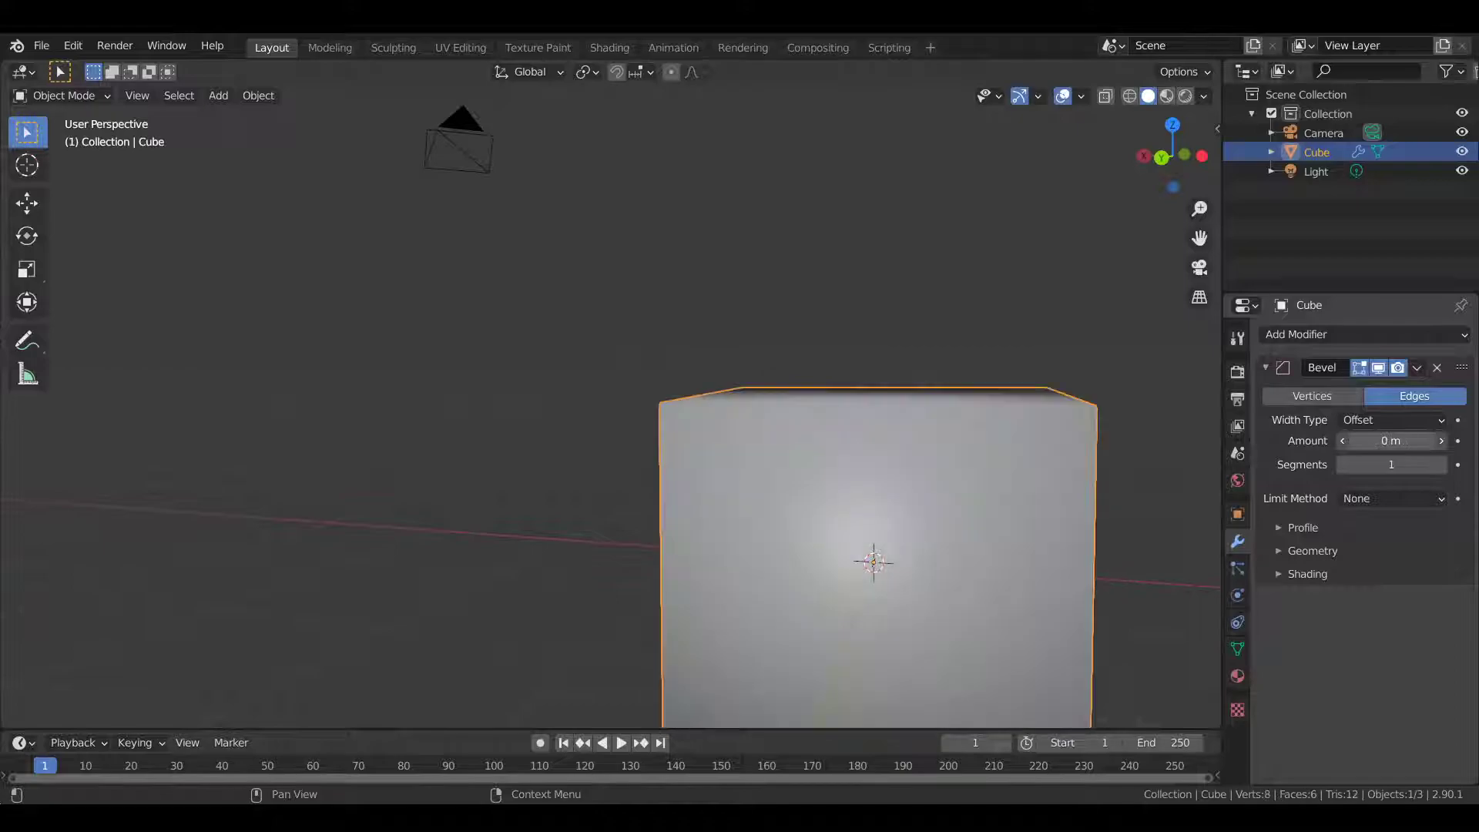
click(1387, 437)
text(.1)
key(Return)
Step: Switch the bevel to affect Vertices and shade the cube flat to inspect the cut corners
click(1331, 399)
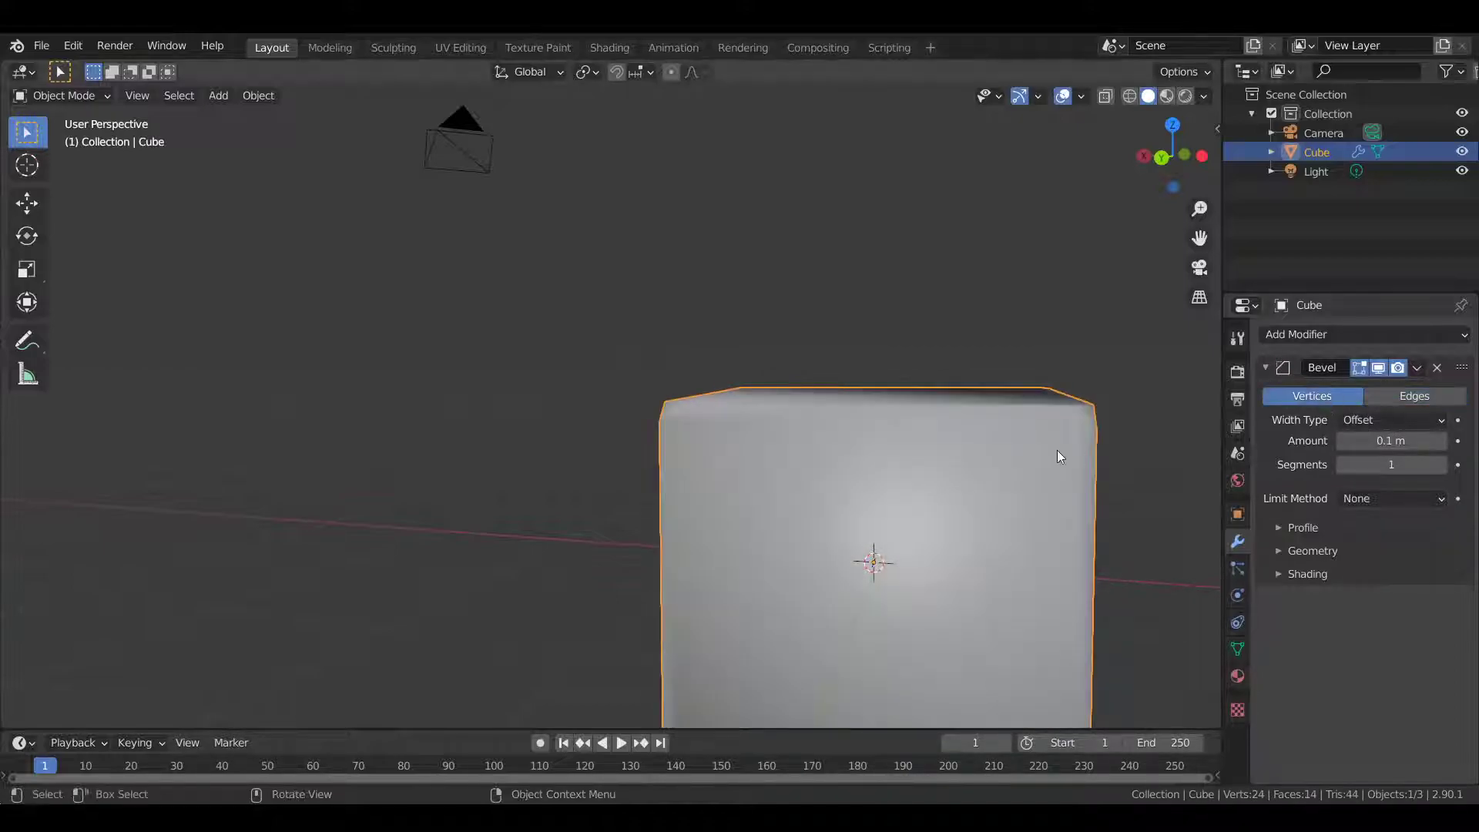
scroll(1055, 455, down, 1)
scroll(1054, 461, up, 2)
right_click(1024, 451)
click(1007, 497)
middle_drag(1007, 496, 1063, 508)
shift+middle_drag(885, 488, 1133, 492)
scroll(1129, 490, up, 3)
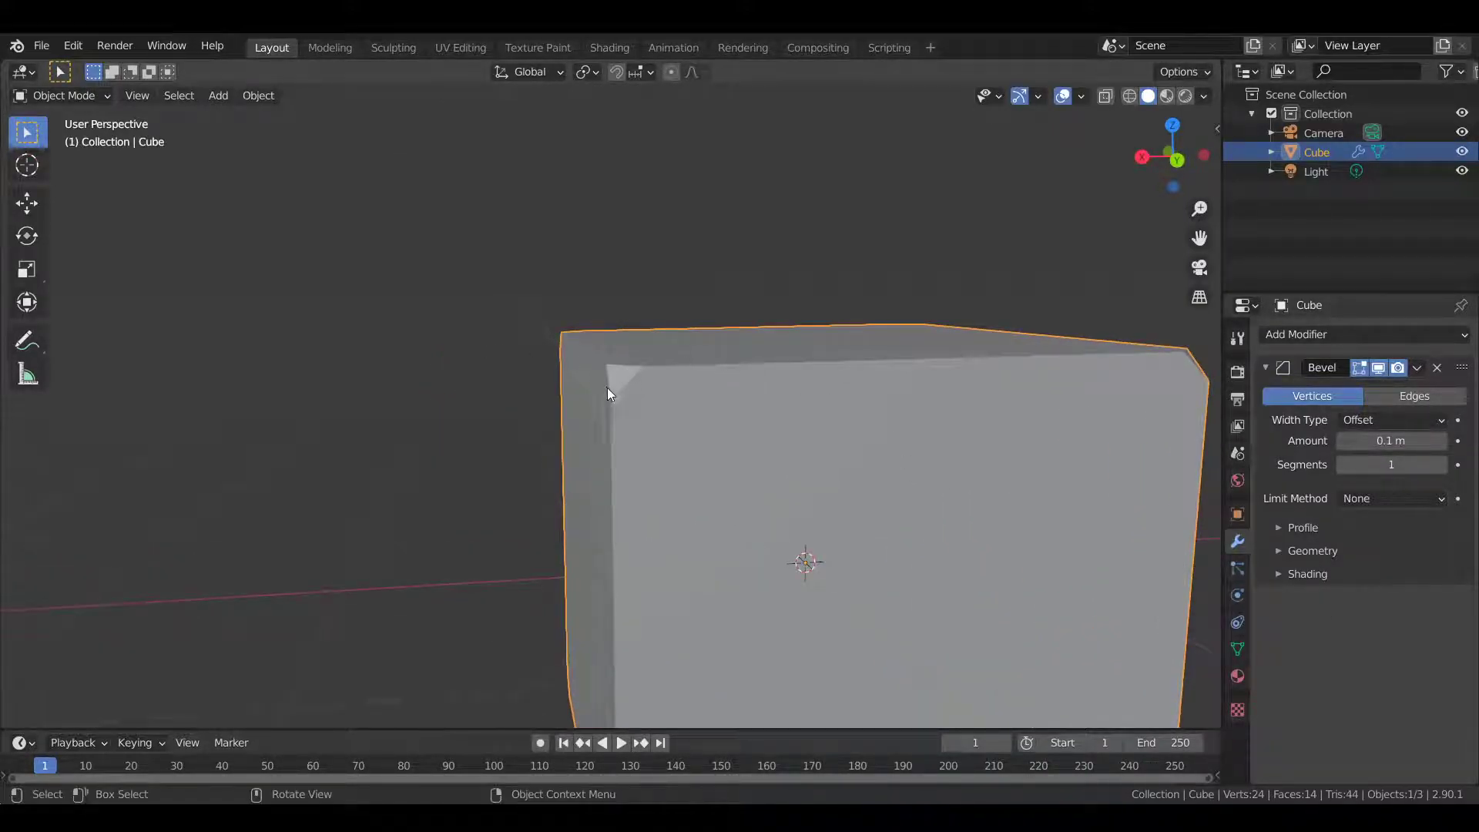
shift+middle_drag(898, 422, 736, 351)
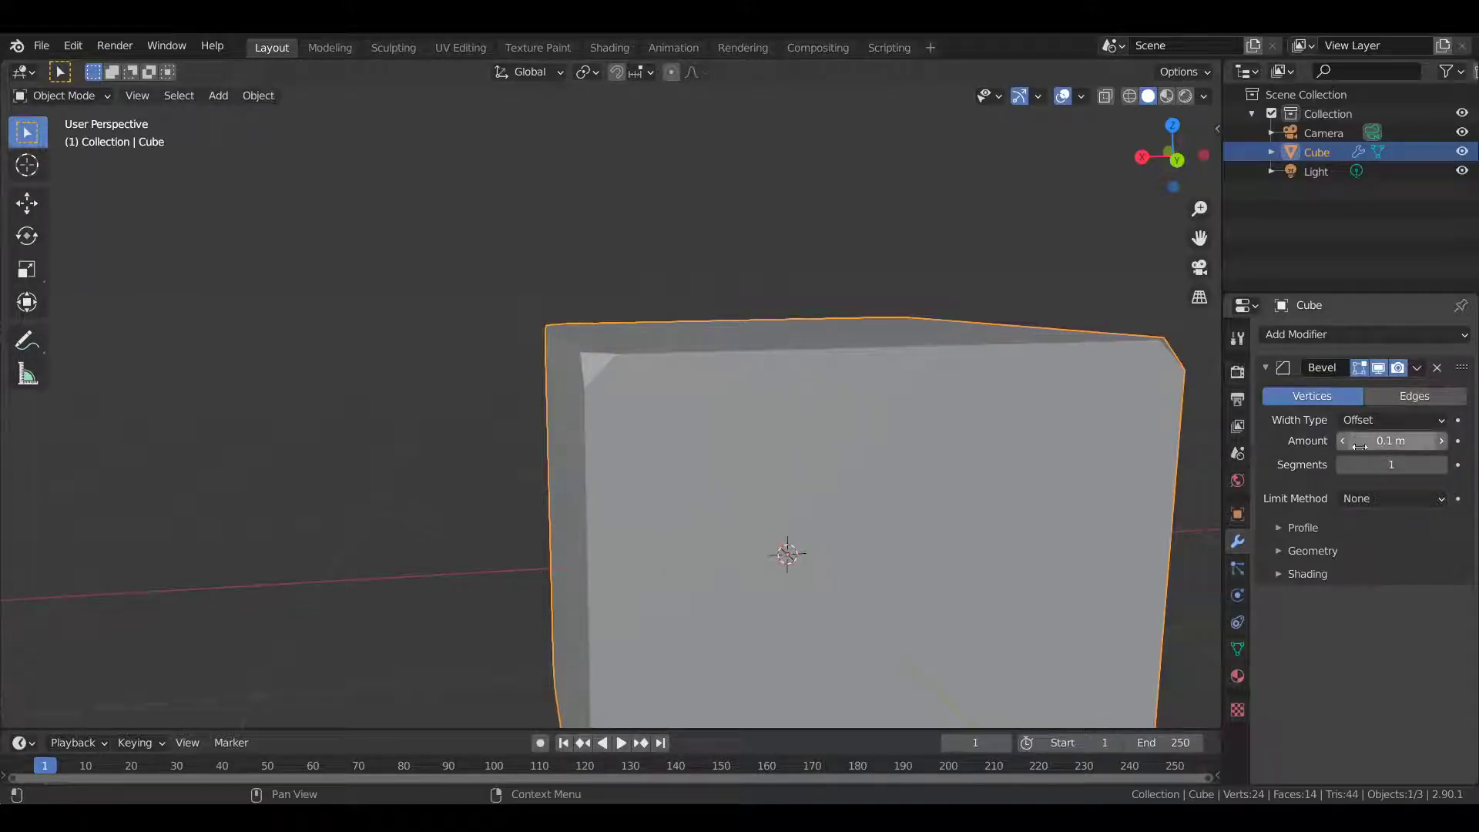
Step: Set the bevel to affect Edges again and remove the Bevel modifier from the cube
click(1398, 397)
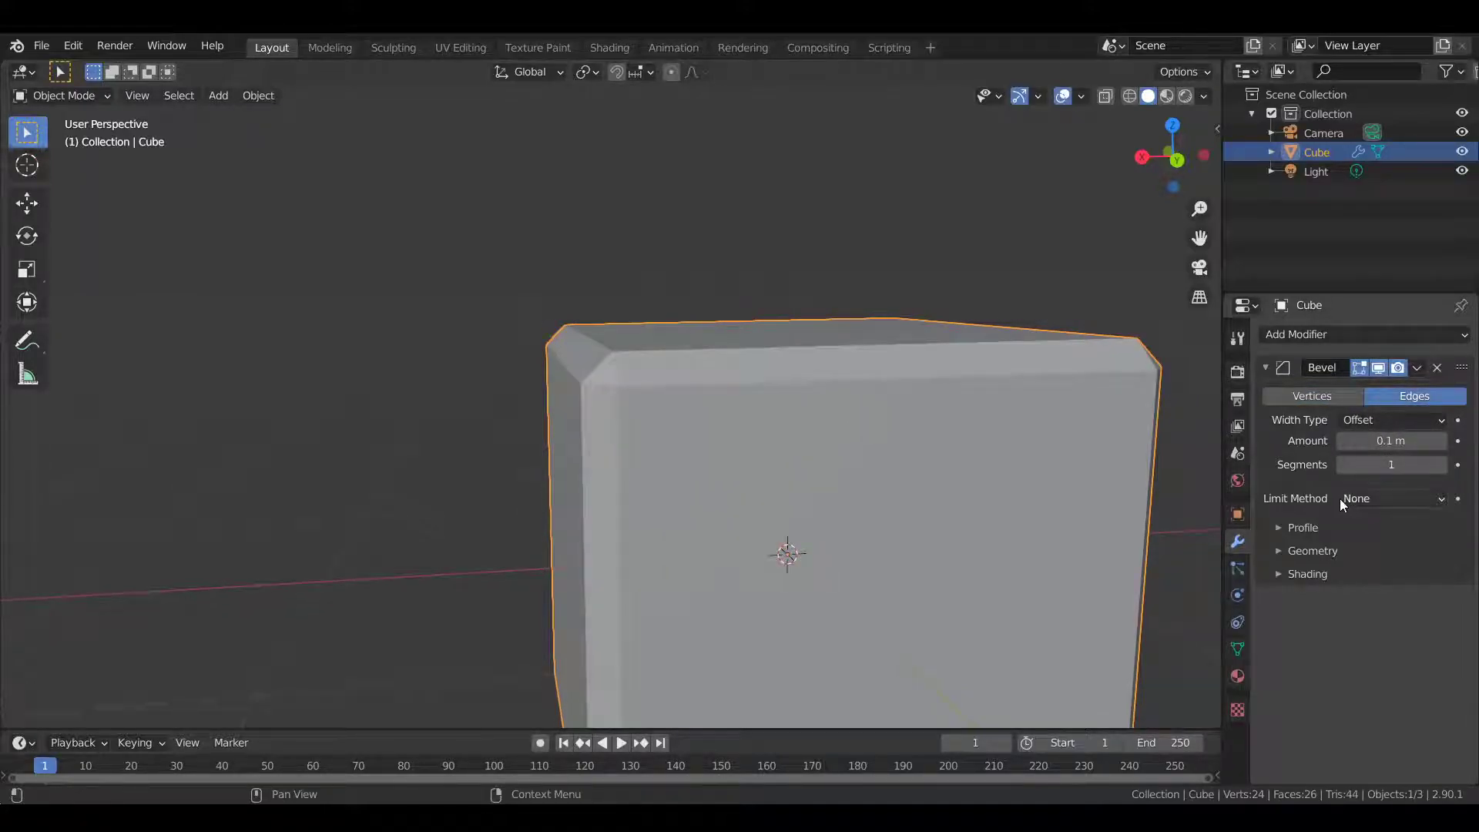
scroll(898, 511, down, 2)
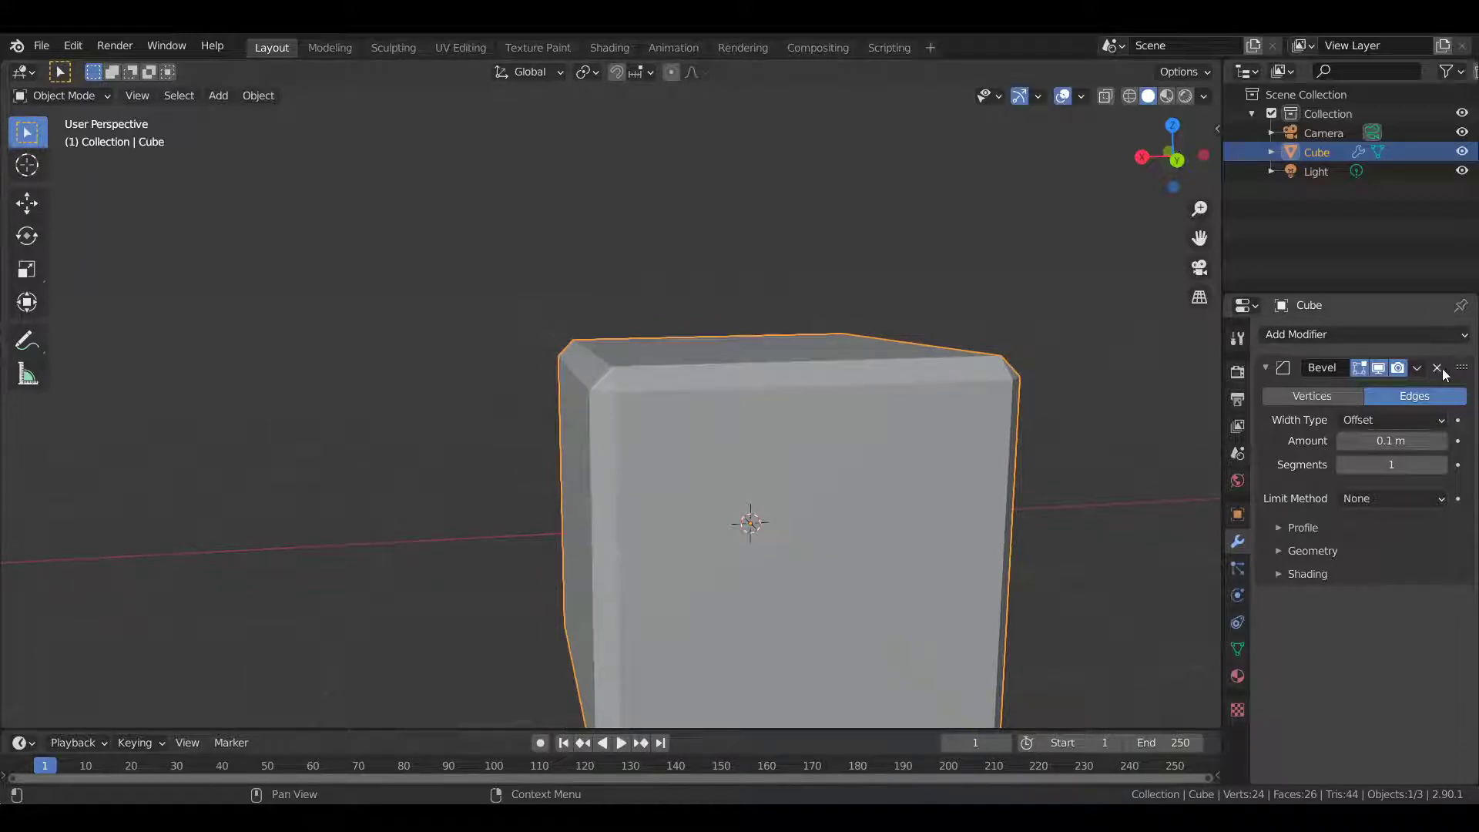
click(1437, 369)
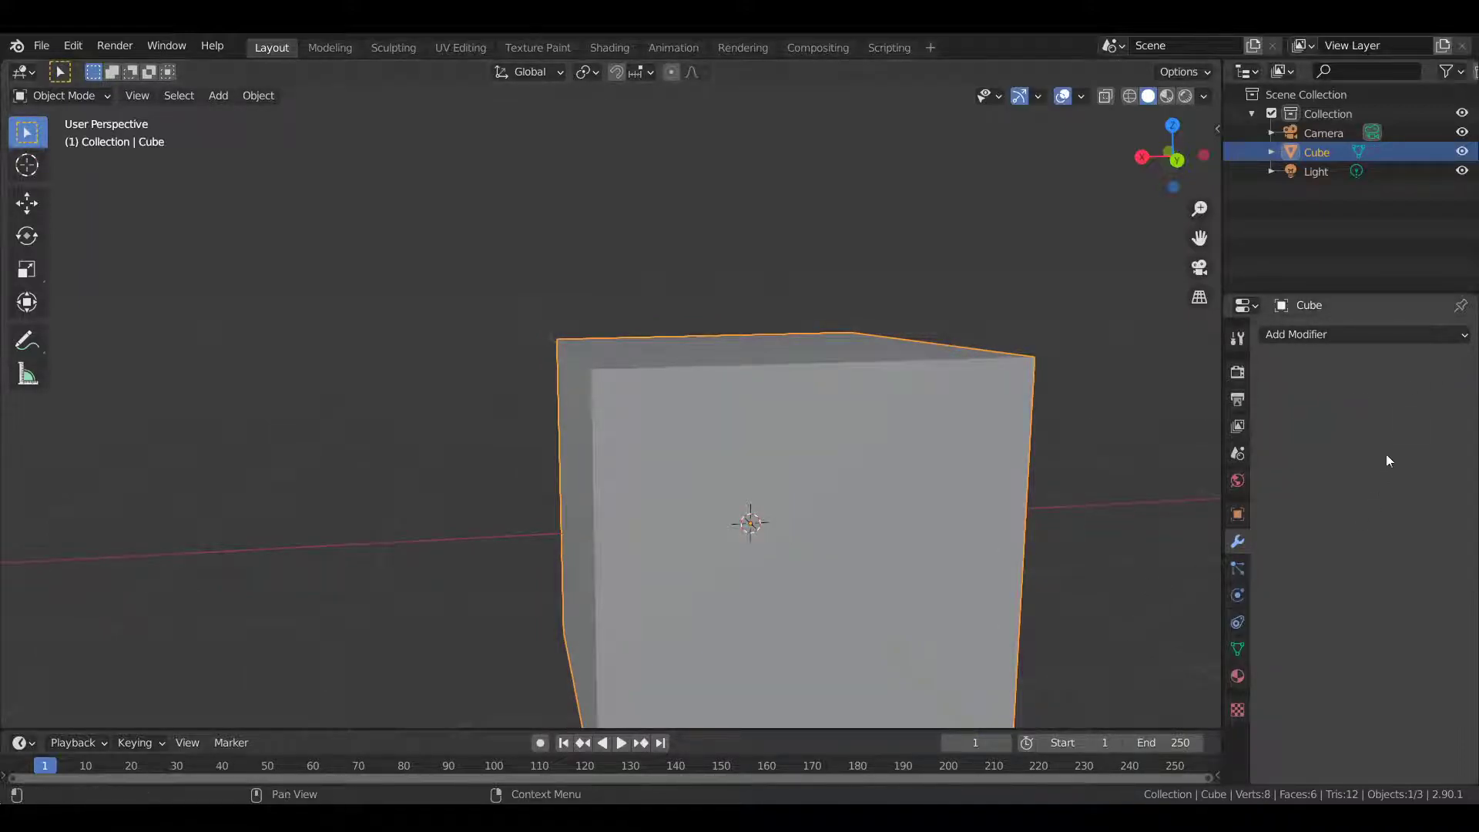
Step: Add a Boolean modifier to the cube
click(1373, 333)
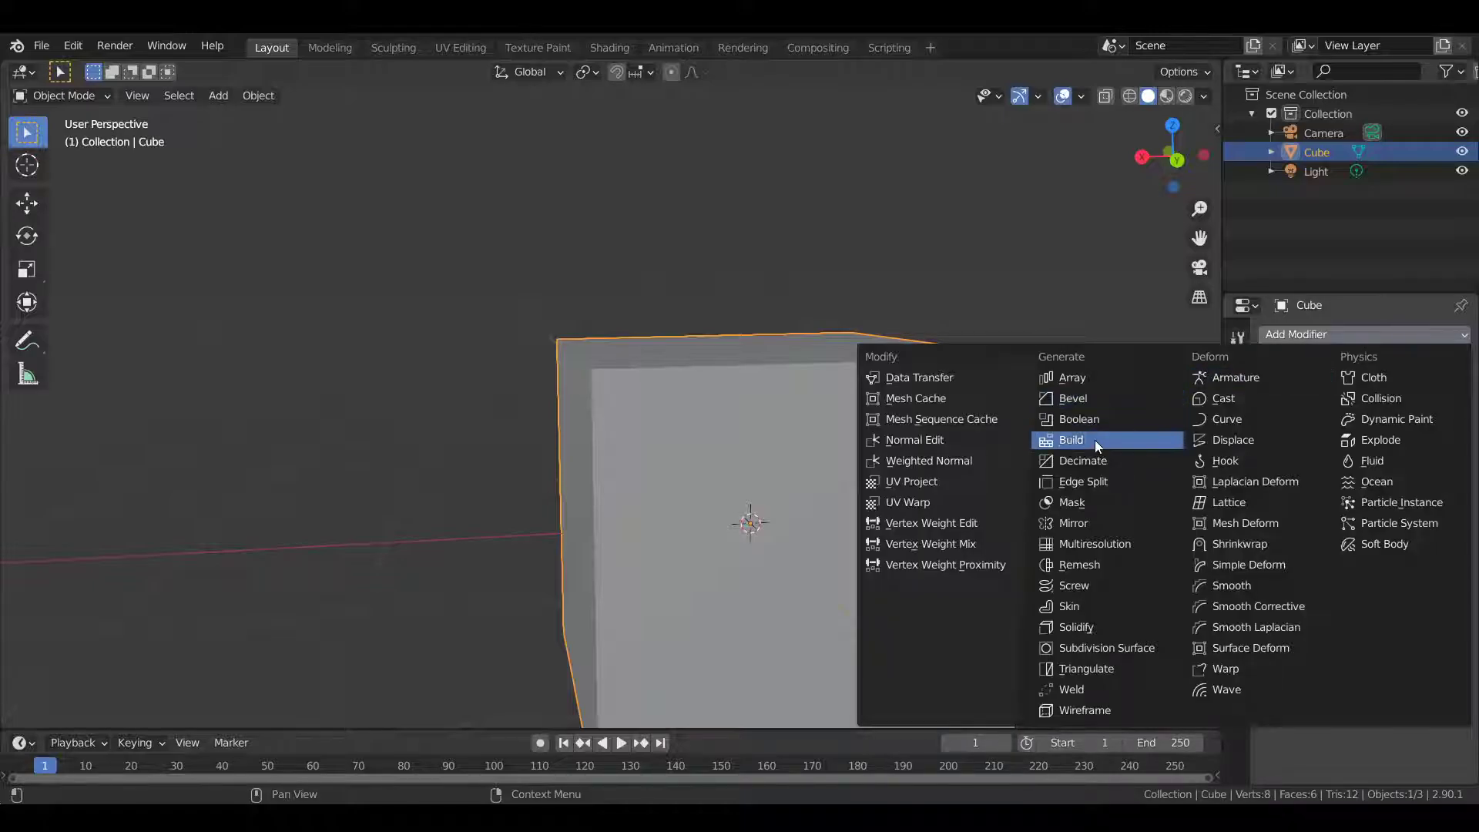
click(1131, 423)
scroll(932, 450, down, 4)
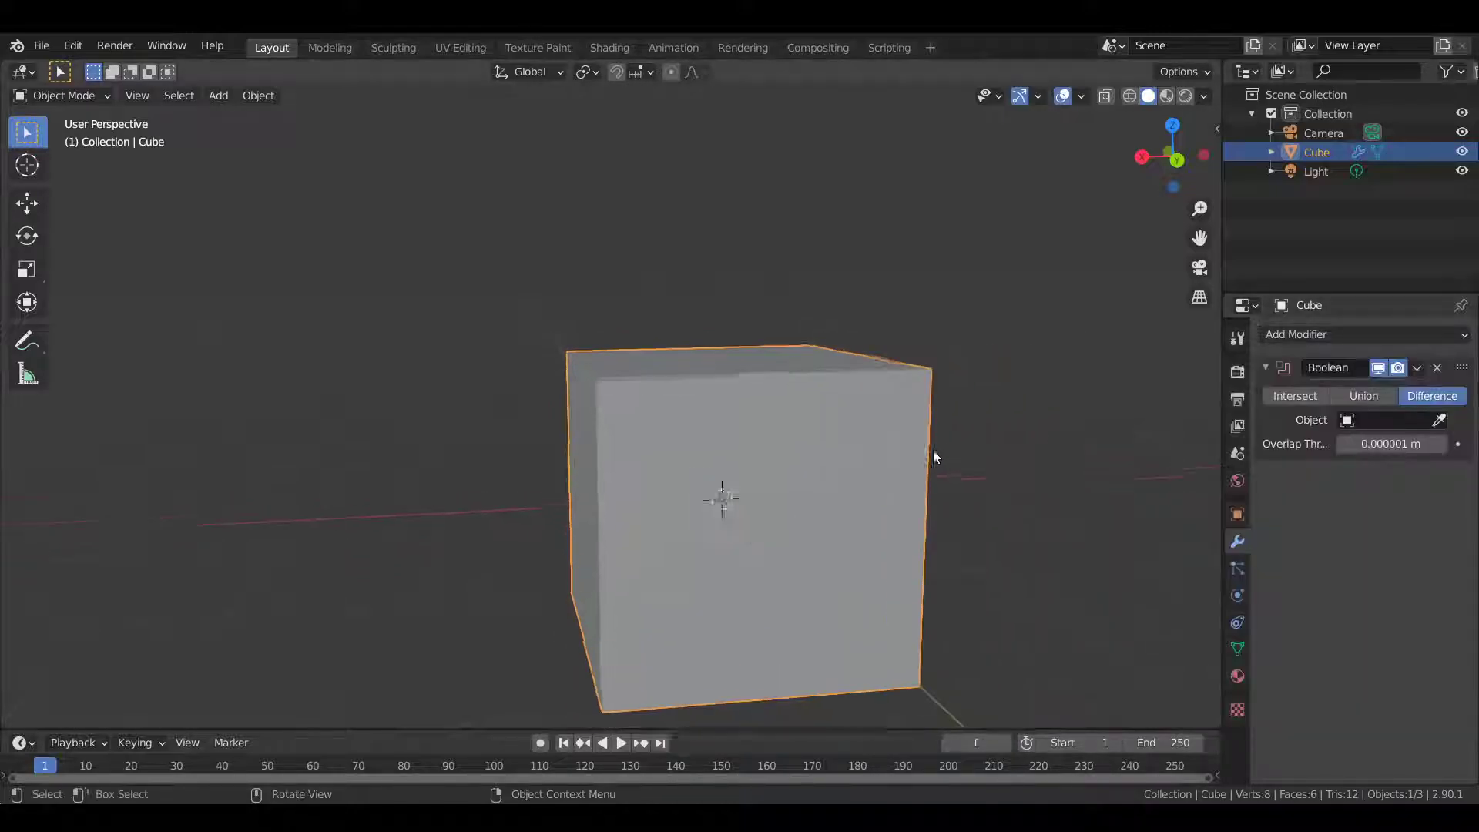
scroll(1027, 429, down, 2)
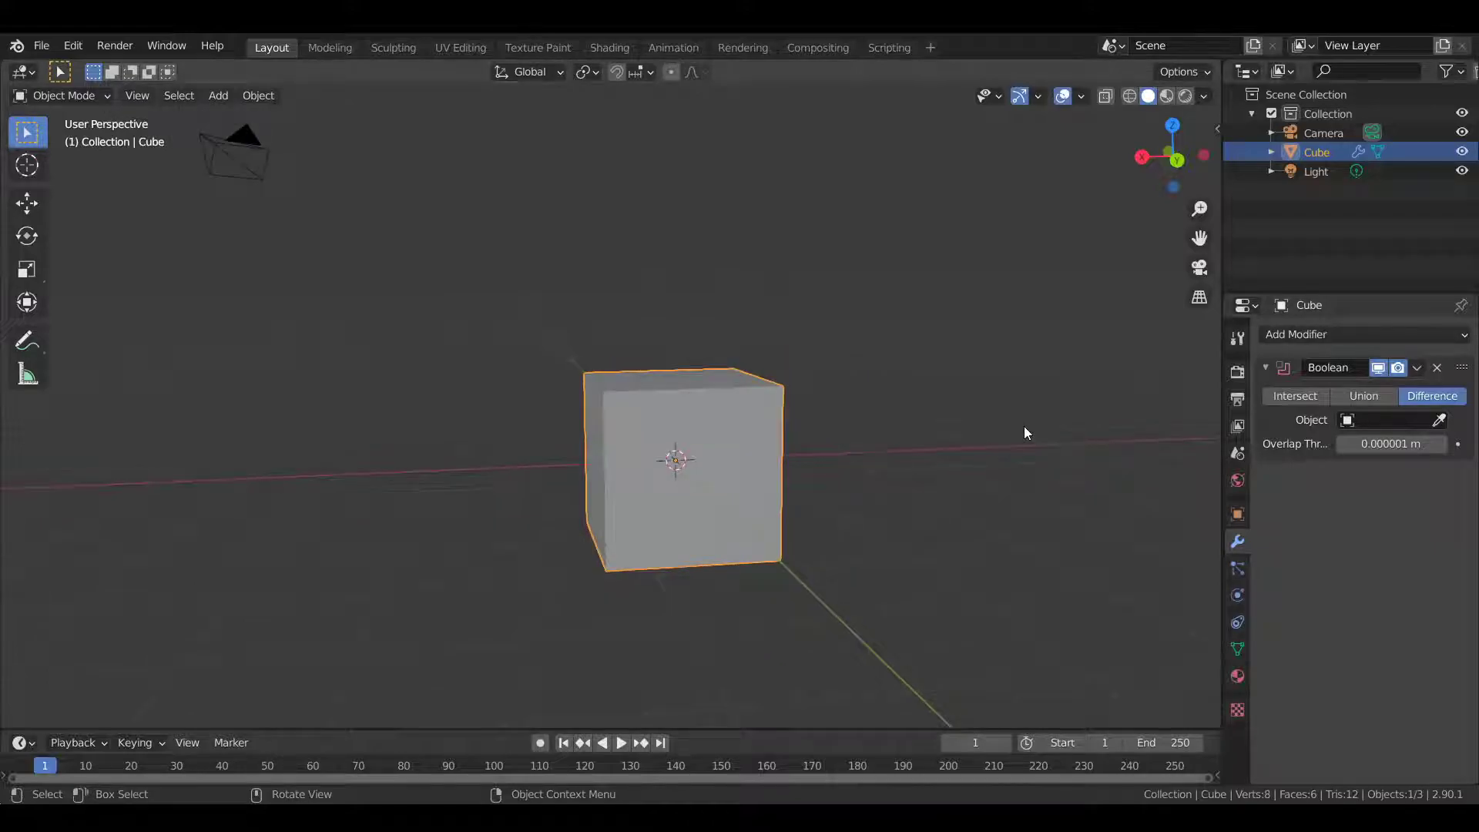
scroll(1025, 429, up, 4)
Step: Duplicate the cube so the copy overlaps the original's upper corner, and remove the copy's Boolean modifier
key(shift+d)
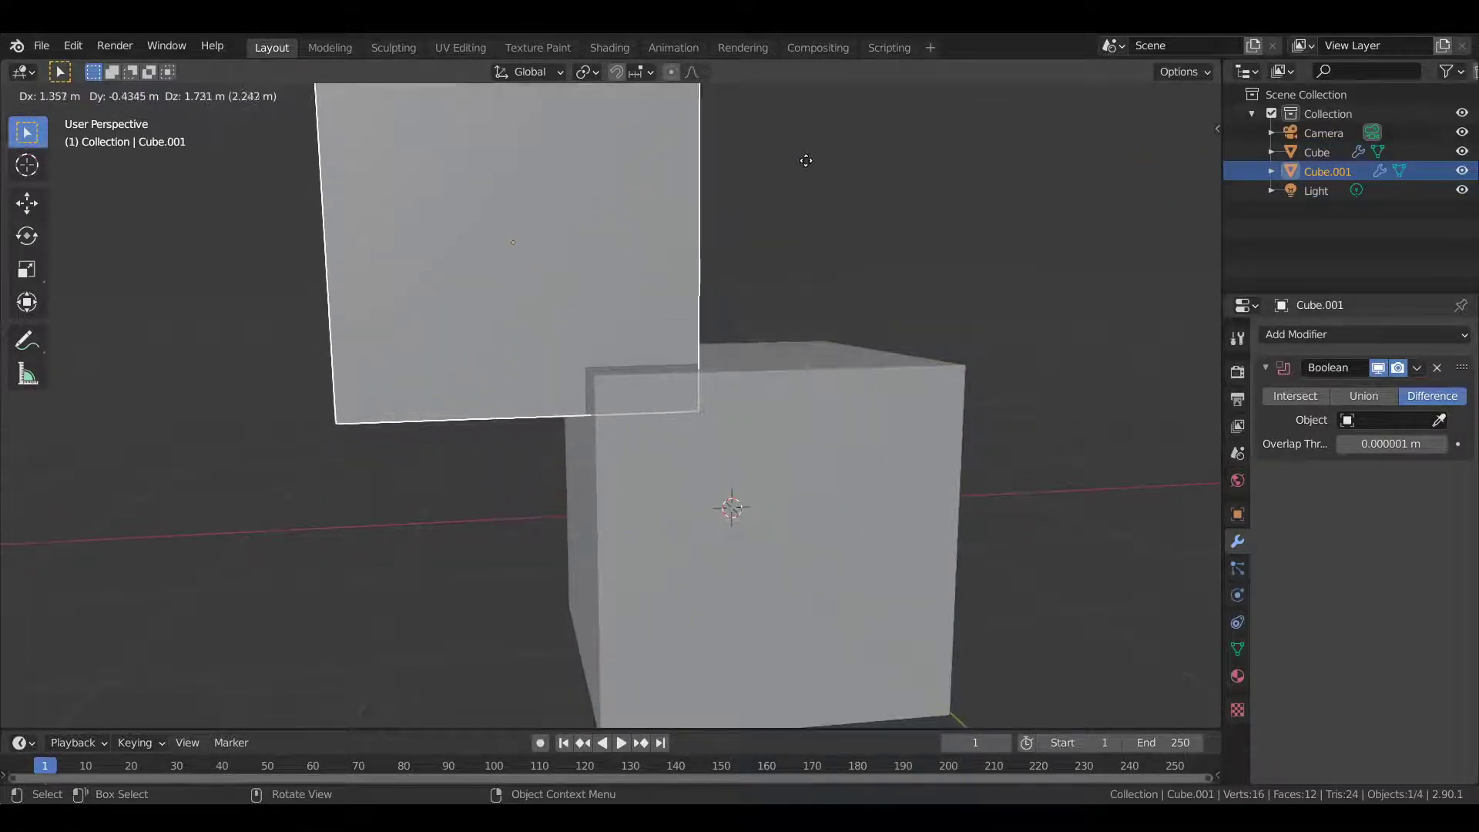
click(839, 221)
click(1437, 367)
scroll(964, 396, down, 3)
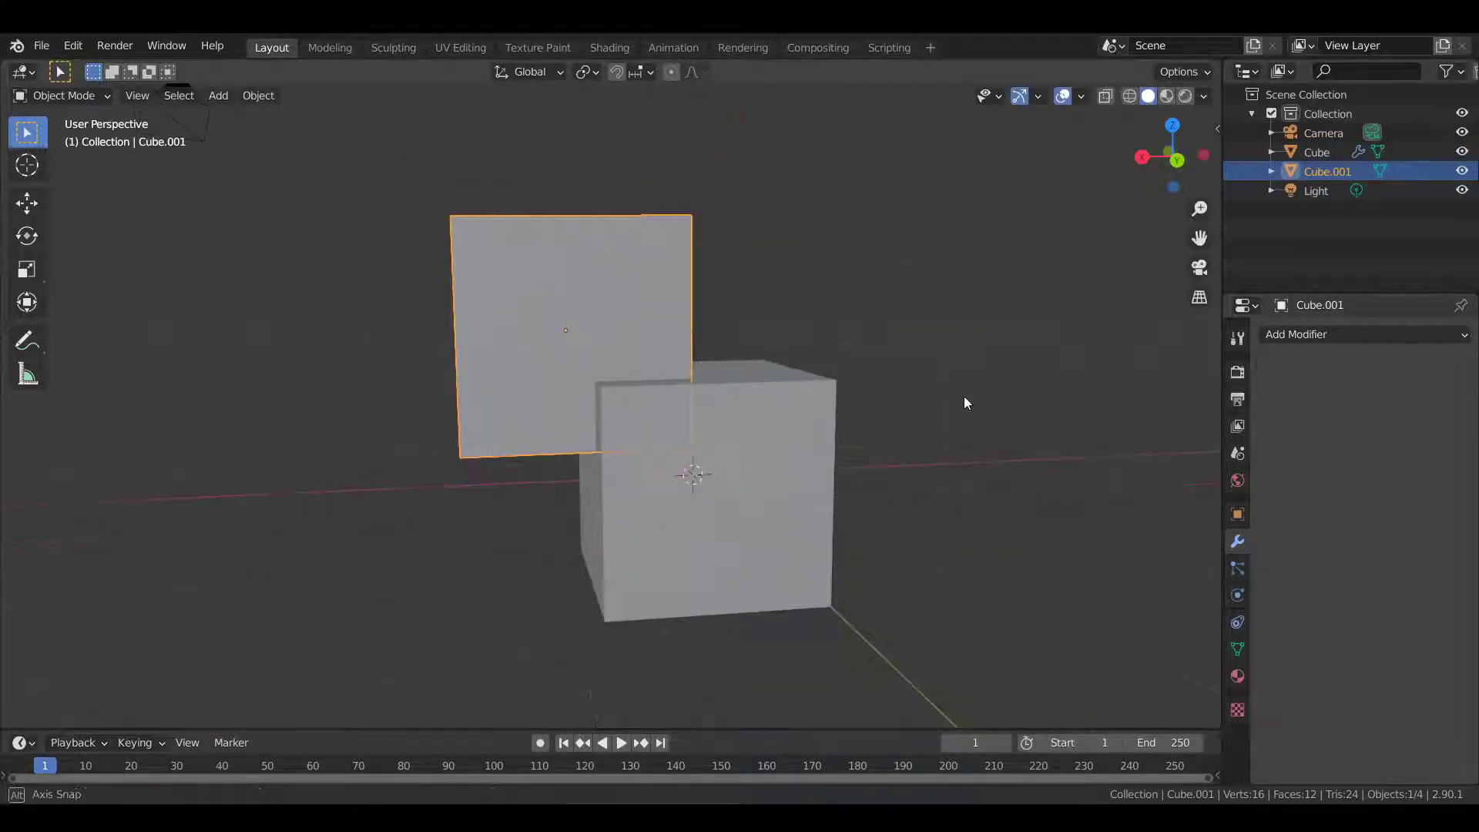
Step: Select the original cube and pick Cube.001 as the object of its Difference Boolean
middle_drag(963, 396, 875, 382)
click(817, 246)
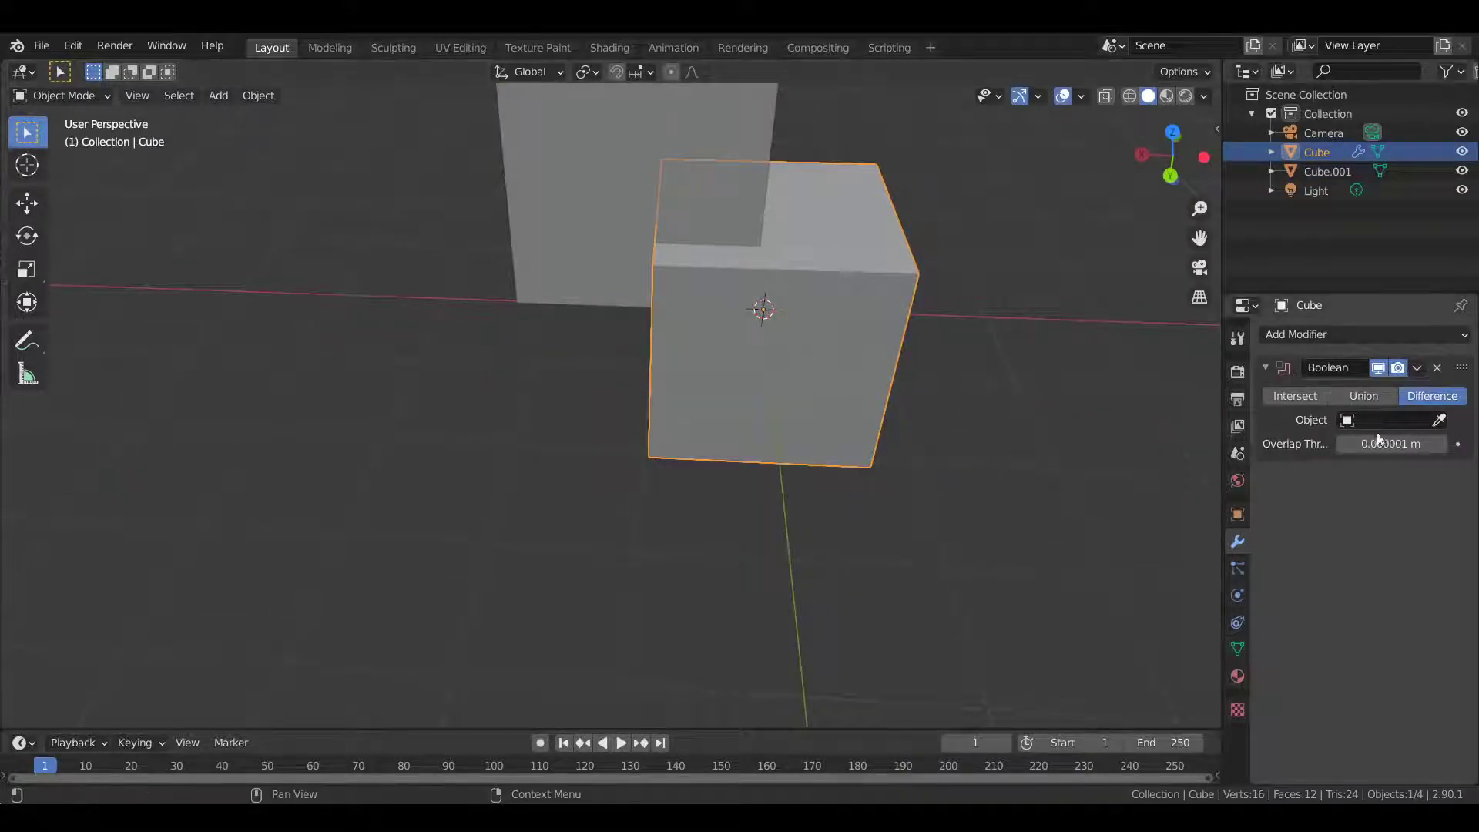
click(1441, 420)
click(671, 215)
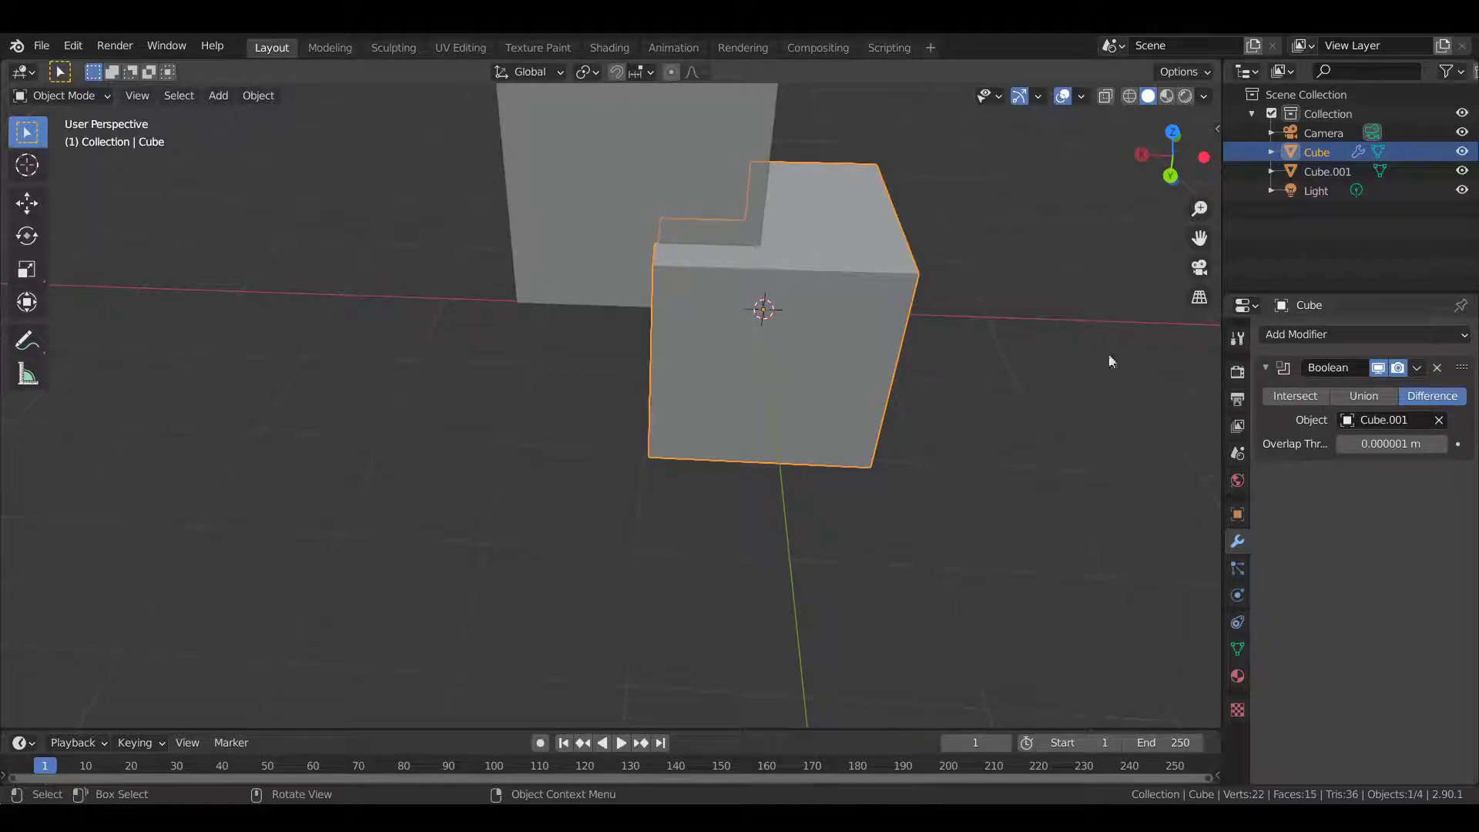
Step: Hide Cube.001 to inspect the notch cut from the original cube, then show it again
click(1461, 171)
middle_drag(836, 276, 793, 439)
scroll(442, 409, up, 3)
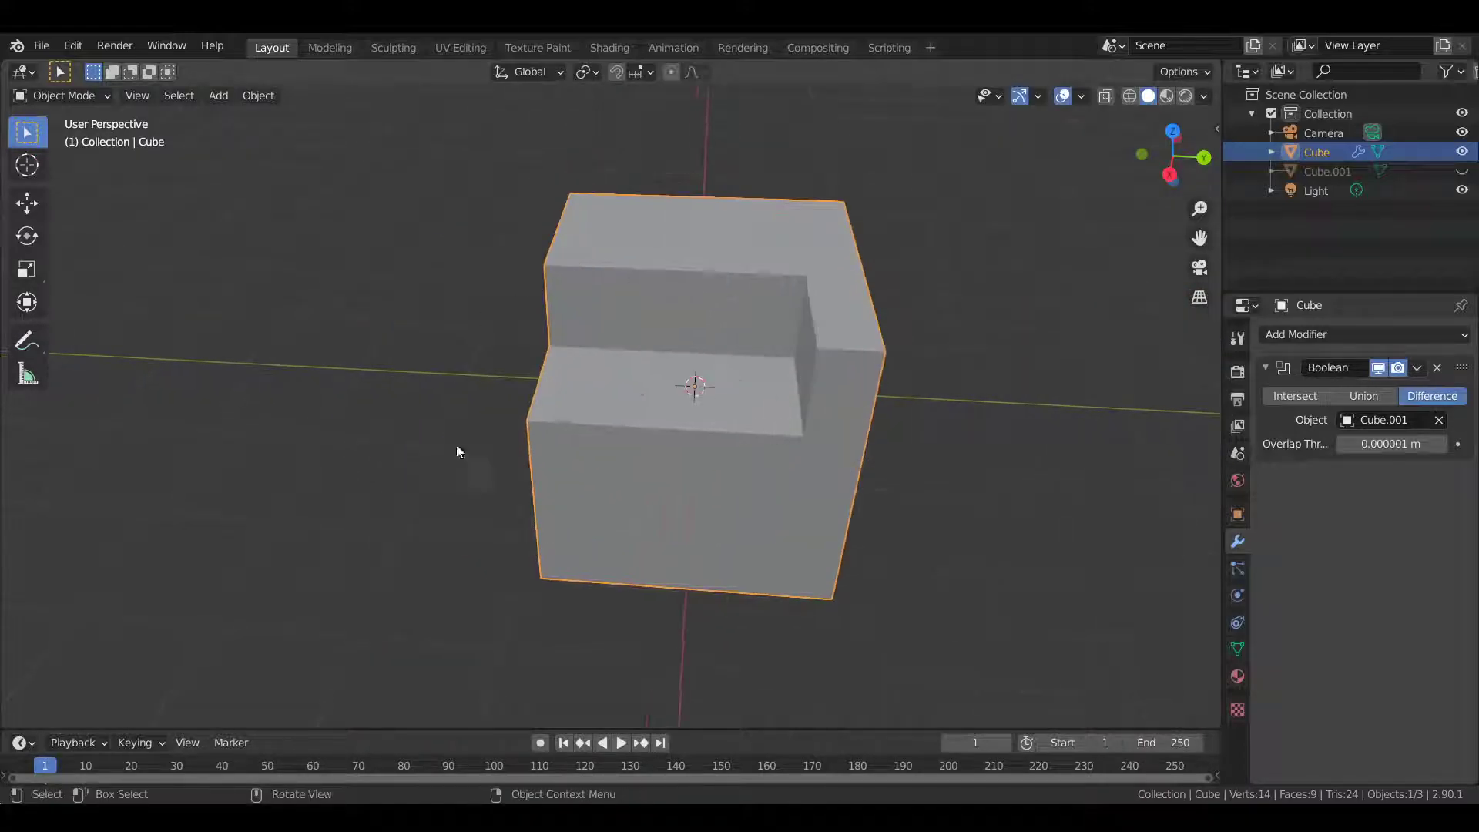
click(1326, 171)
middle_drag(924, 331, 868, 469)
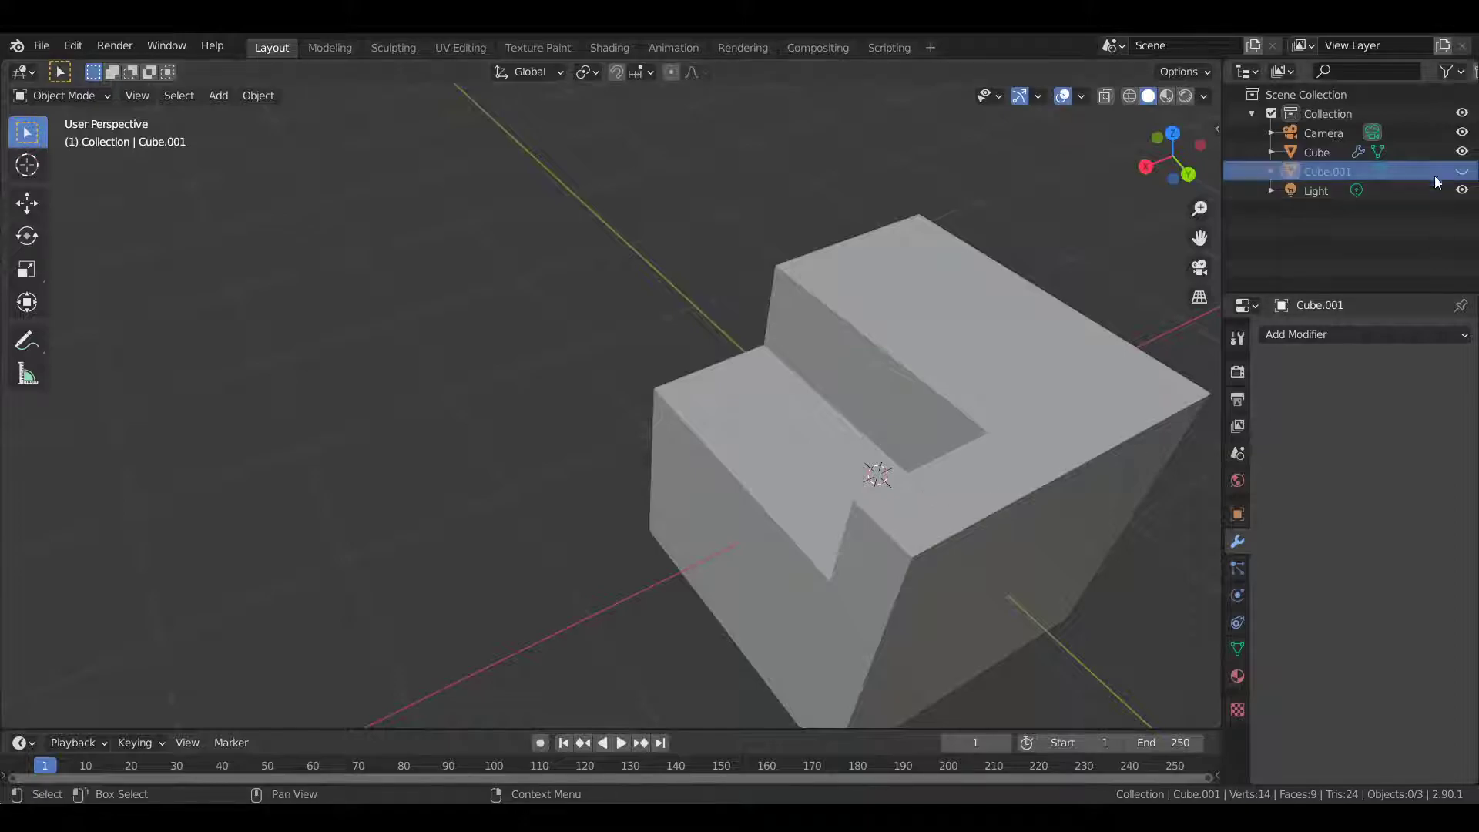
click(1387, 154)
right_click(1389, 161)
click(1462, 172)
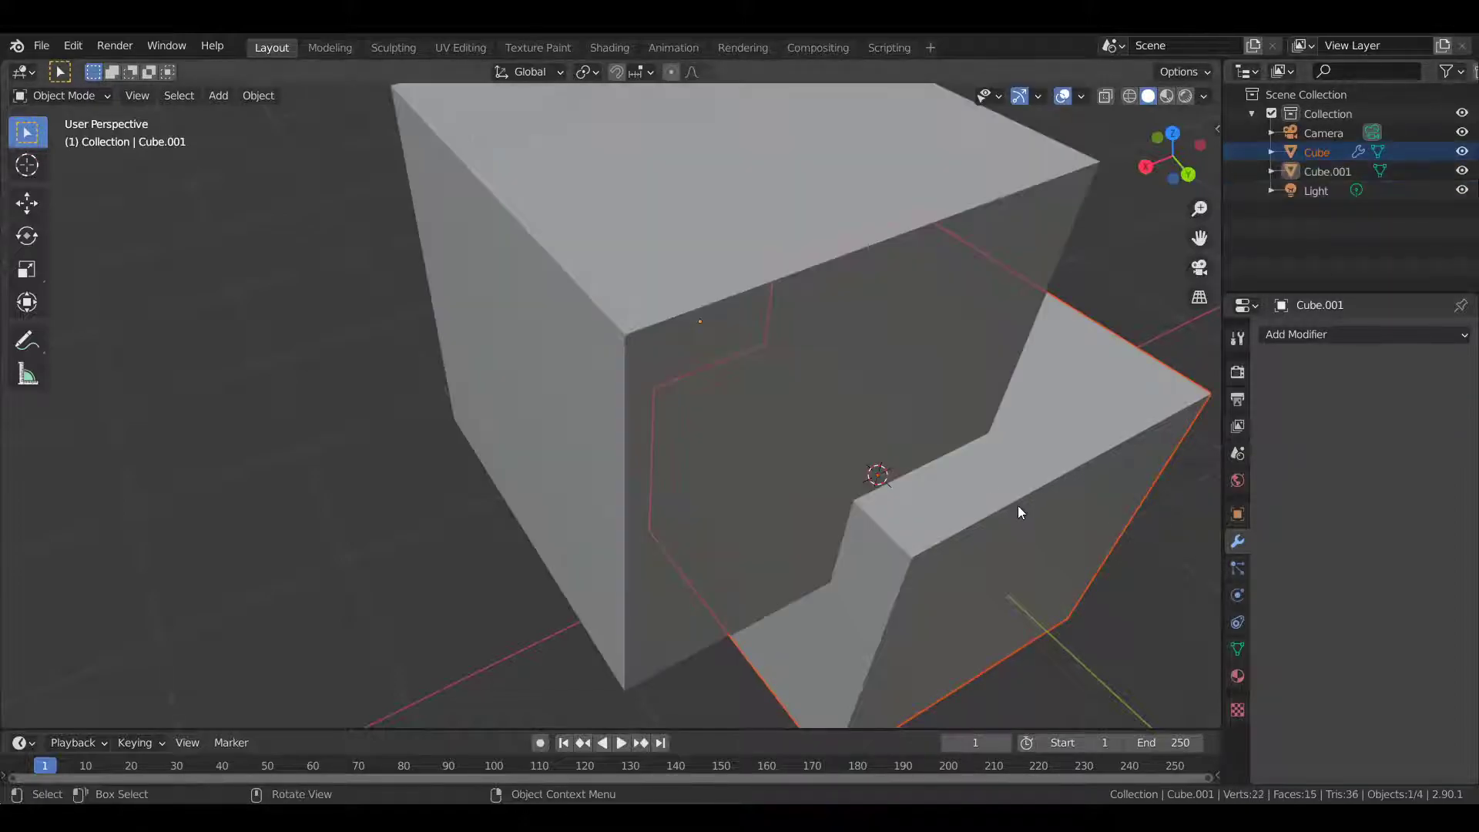
Step: Switch the original cube's Boolean to Union and toggle Cube.001's visibility to check the result
click(1018, 506)
scroll(1019, 506, down, 3)
click(1364, 395)
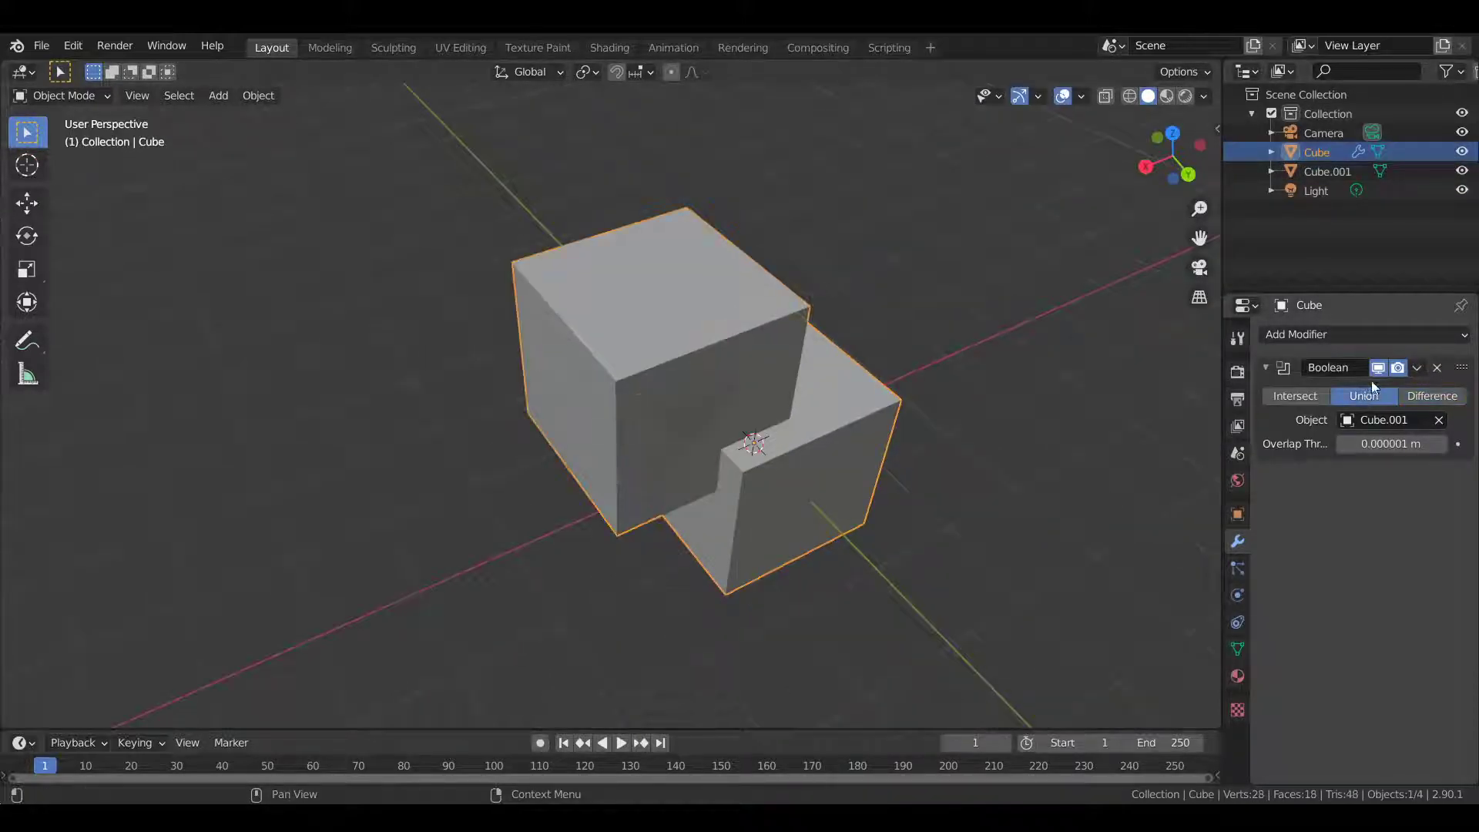
click(1462, 171)
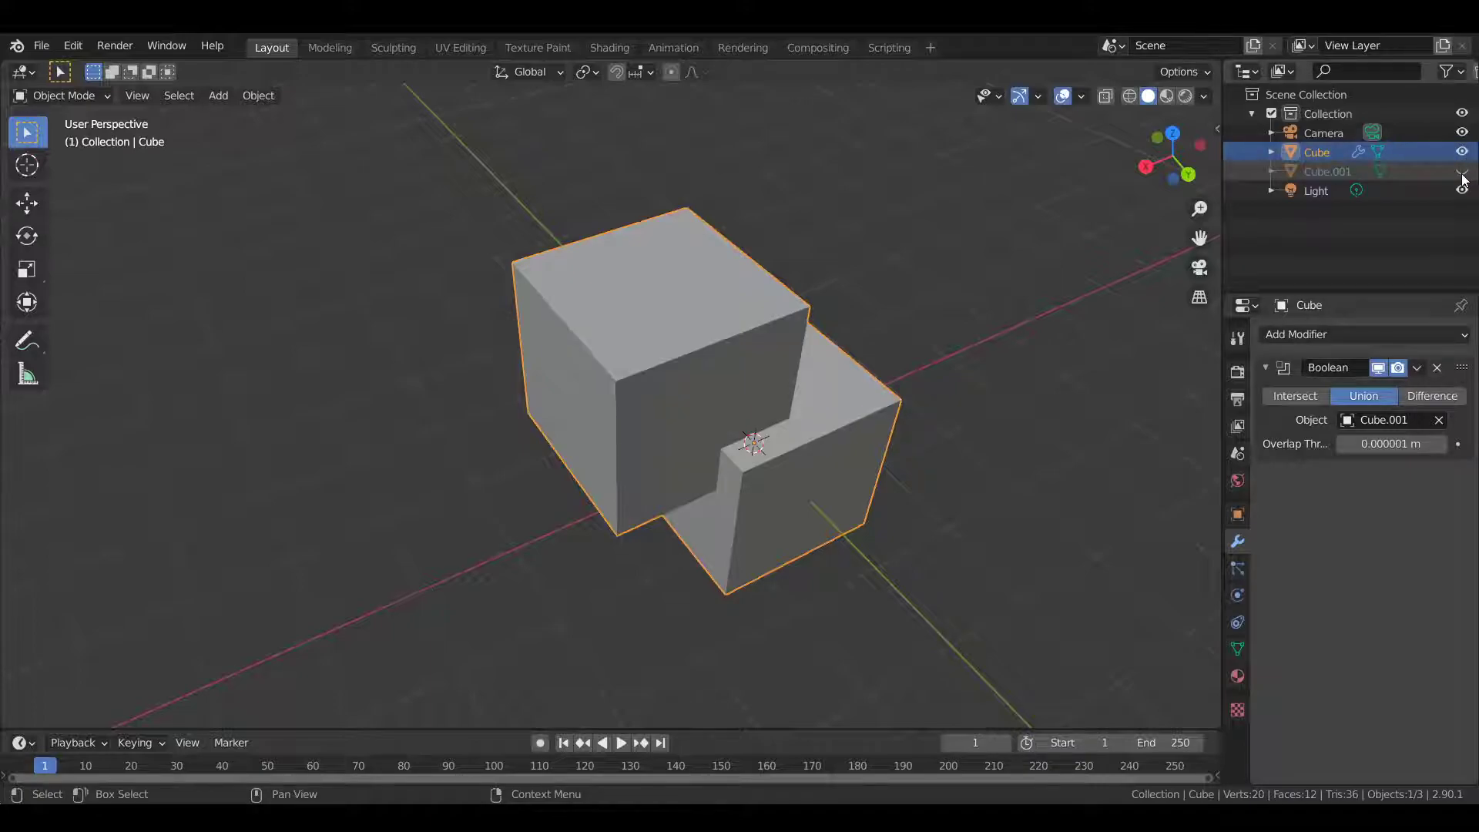
click(1462, 174)
Step: Move the original cube to change how it overlaps Cube.001
middle_drag(597, 456, 665, 377)
key(g)
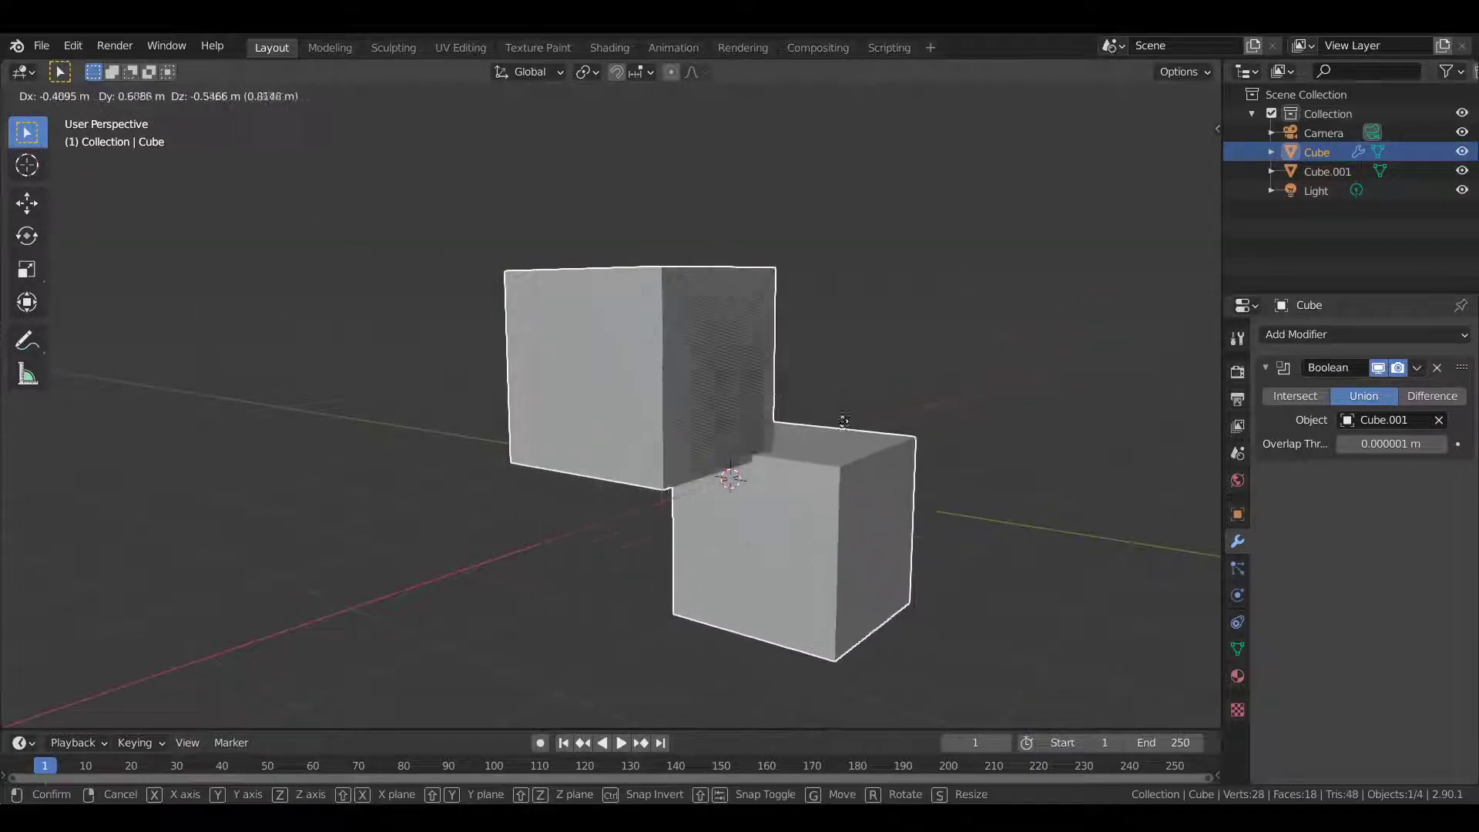
click(841, 425)
Step: Switch the Boolean to Intersect and hide Cube.001 to reveal only the shared volume
click(1298, 397)
middle_drag(886, 412, 765, 459)
click(1462, 171)
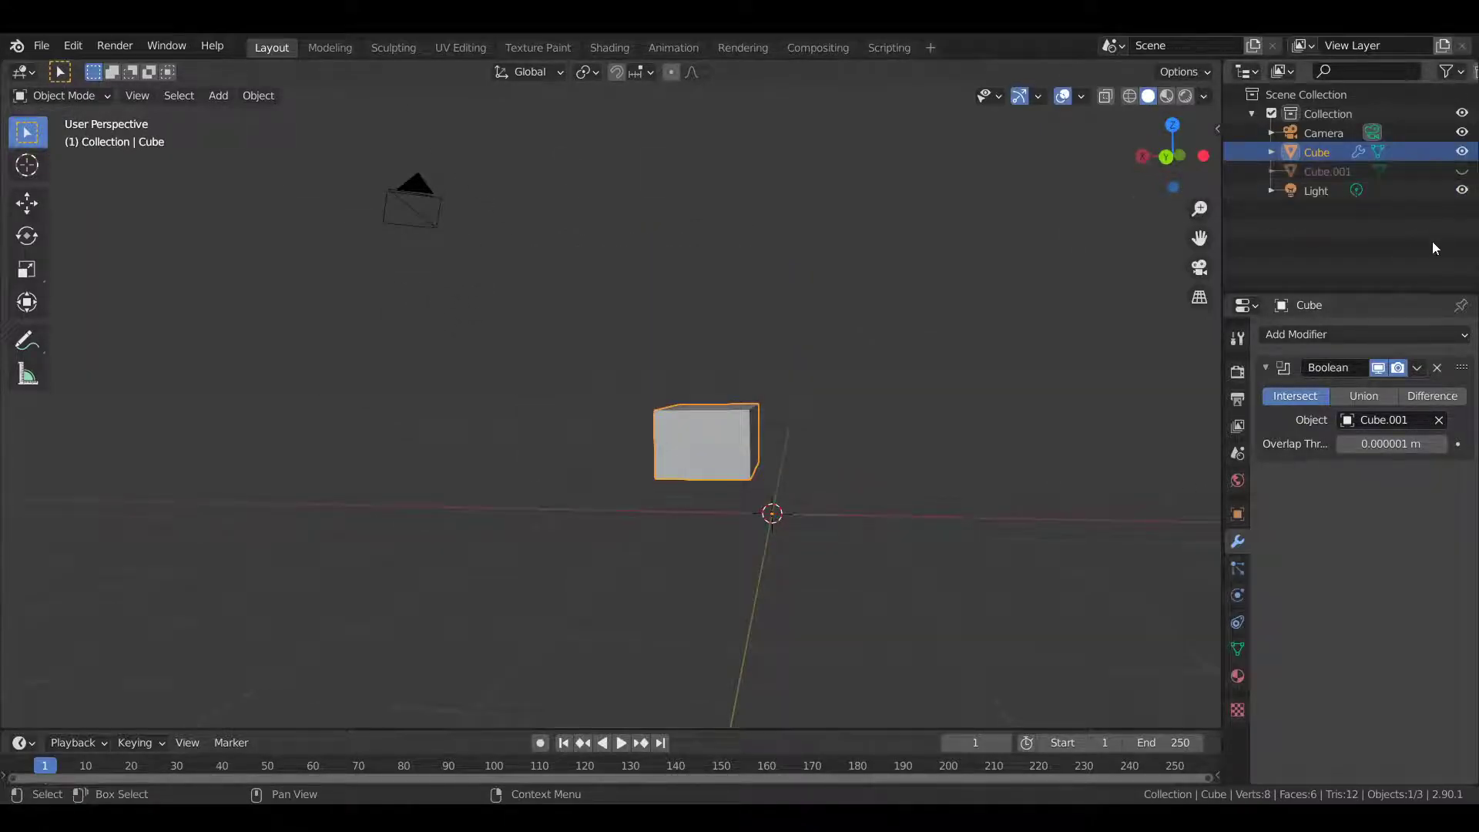
Step: Set the Boolean back to Union, inspect the joined cubes, and show Cube.001 again
click(1364, 396)
middle_drag(976, 410, 853, 498)
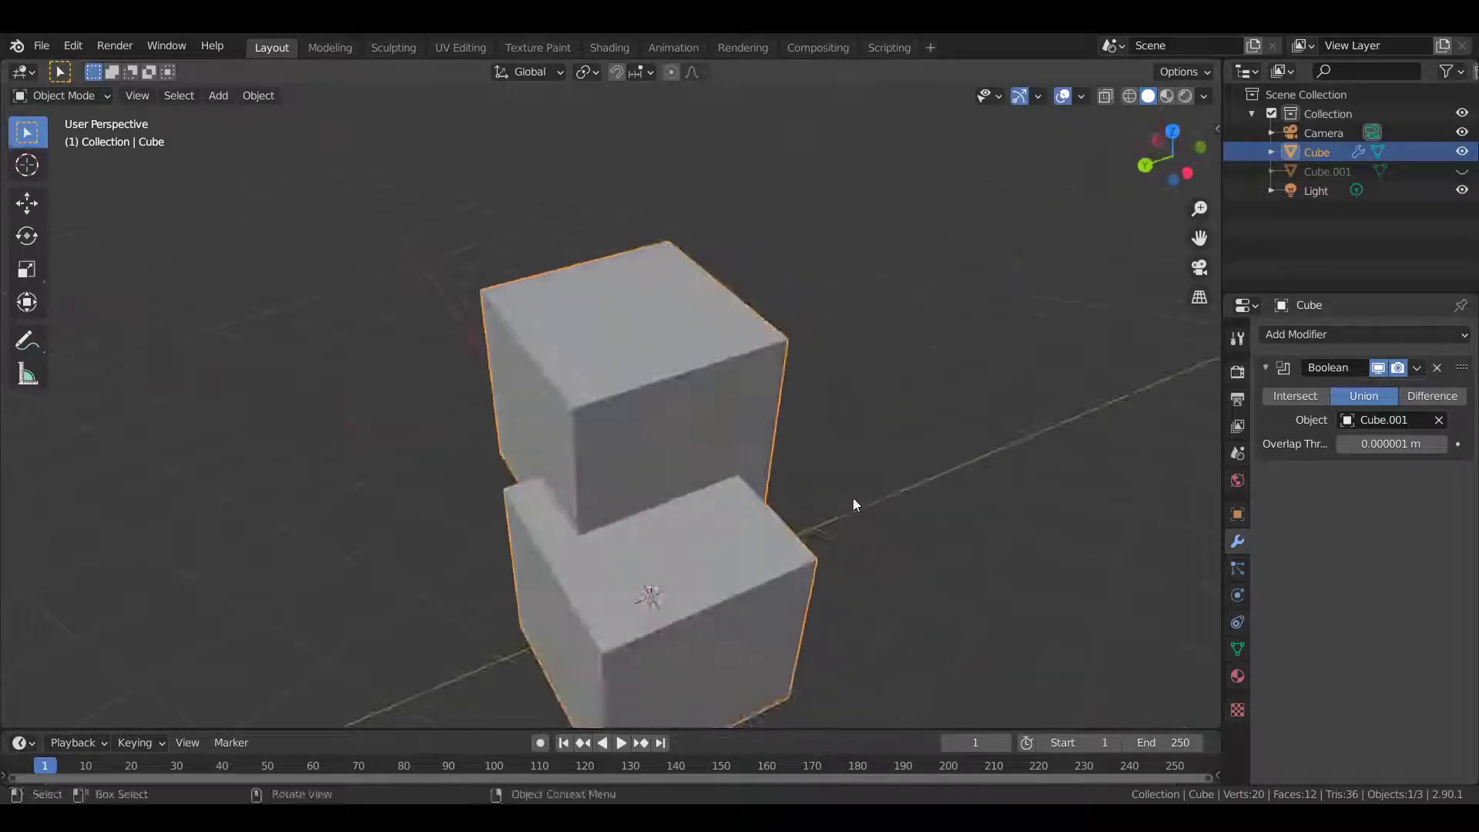
click(1462, 171)
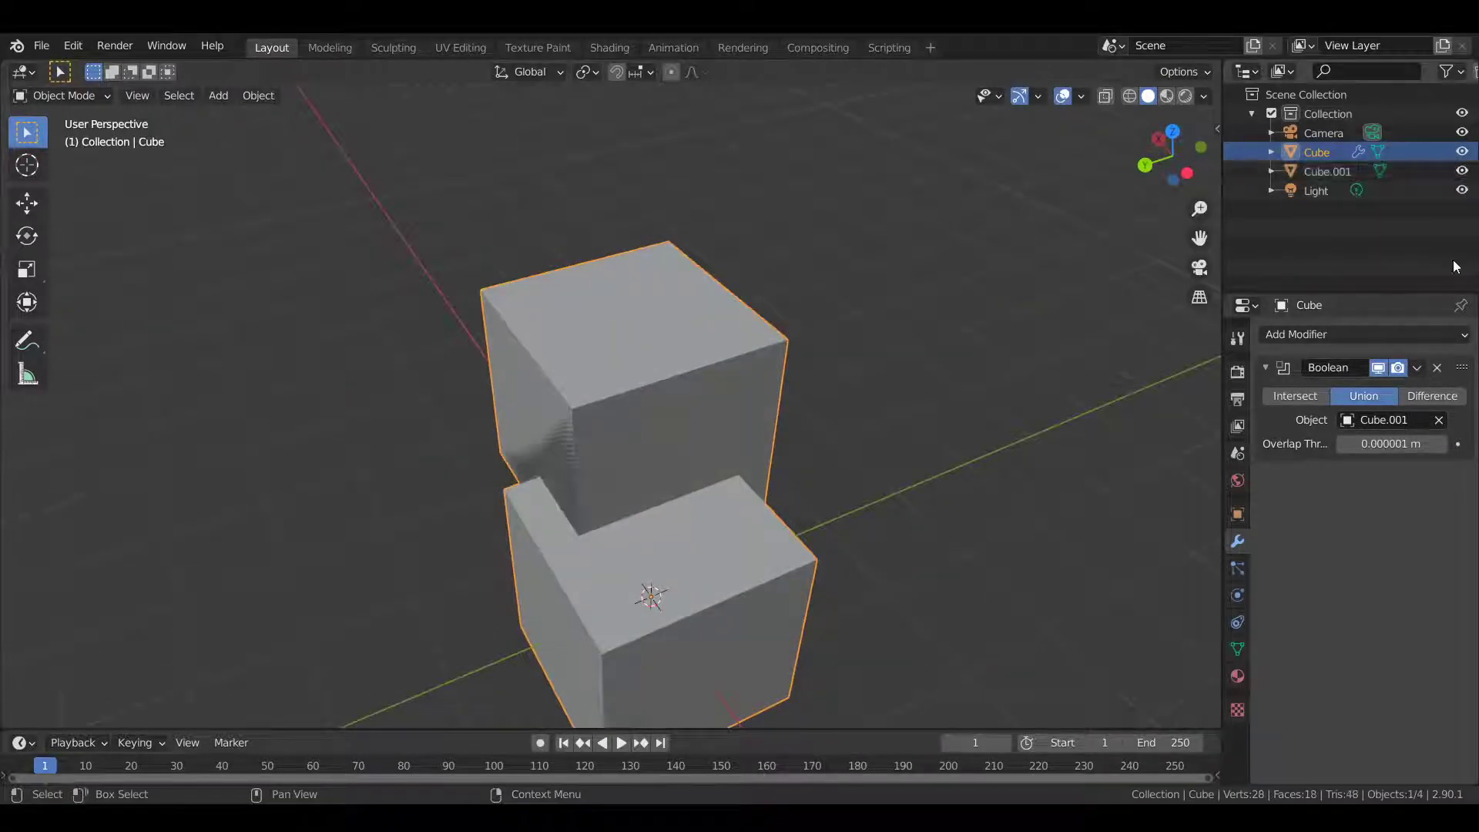
Step: Remove the Boolean modifier from the original cube and add a Mirror modifier instead
click(1437, 368)
click(1329, 335)
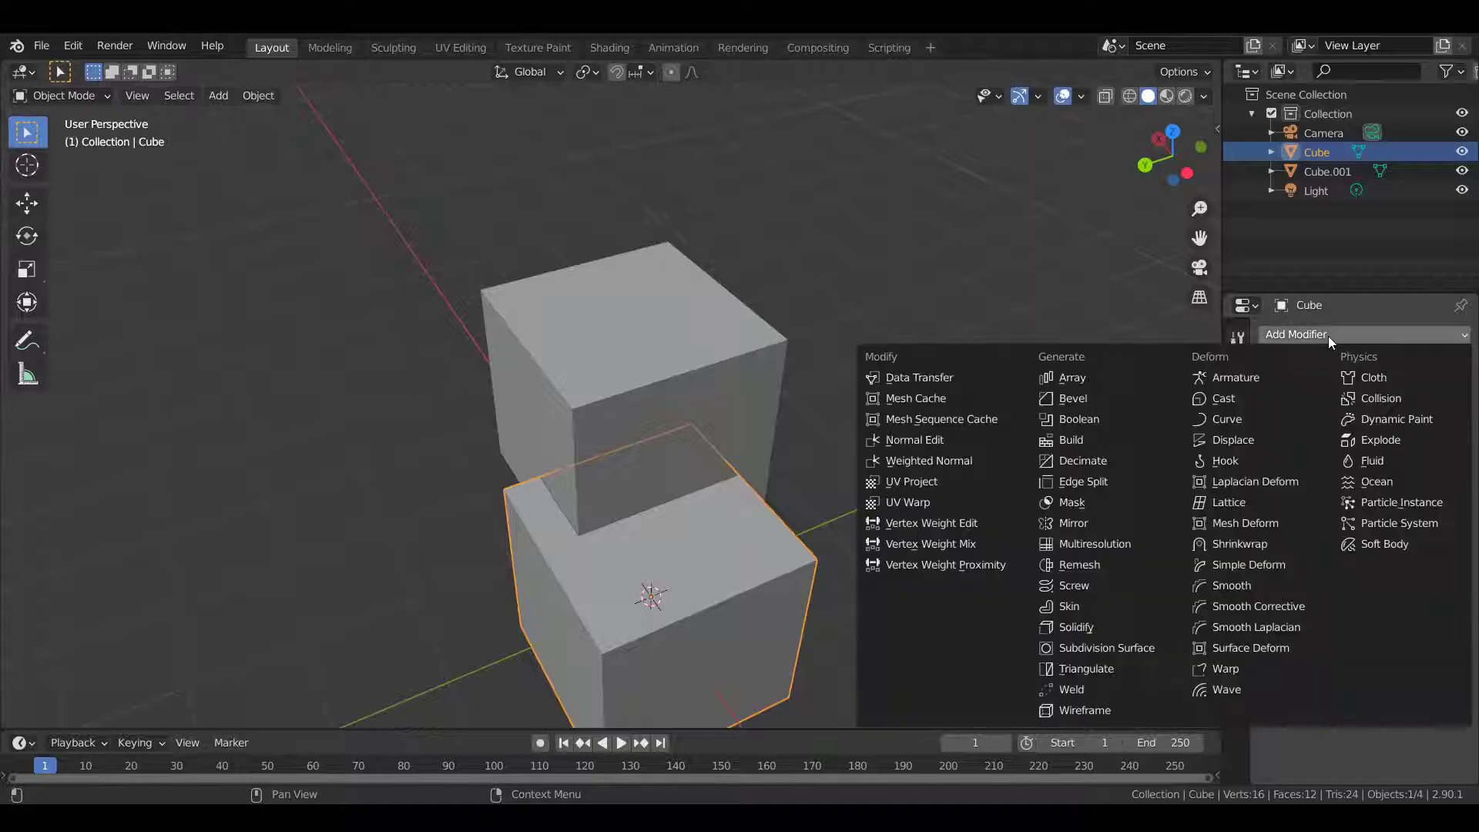
click(1080, 528)
scroll(714, 480, down, 2)
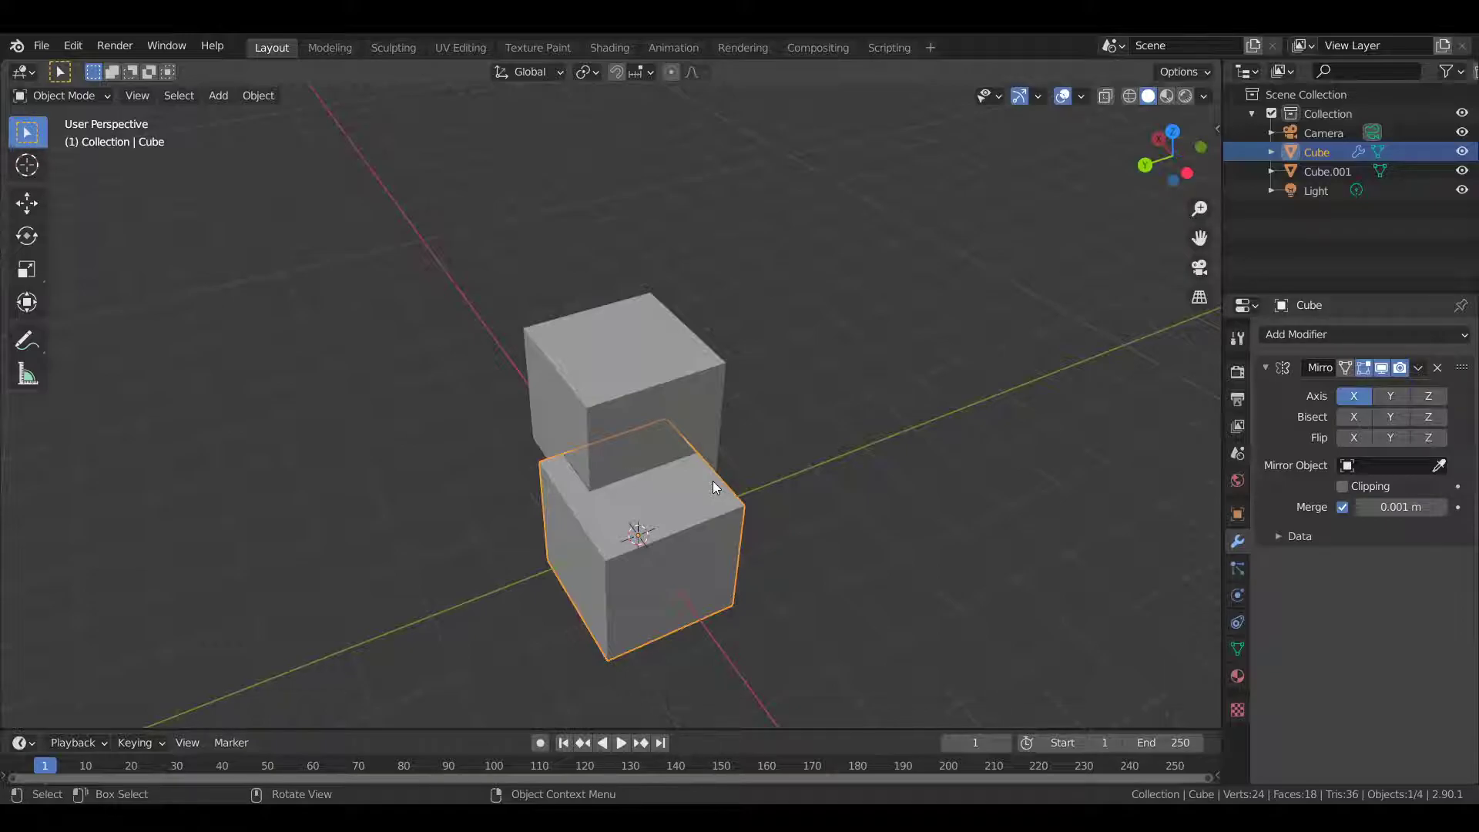
Step: Examine the mirrored cube from several angles, briefly checking its mesh in Edit Mode
middle_drag(762, 461, 882, 420)
scroll(916, 406, down, 1)
scroll(932, 396, up, 4)
key(Tab)
key(Tab)
middle_drag(813, 333, 788, 368)
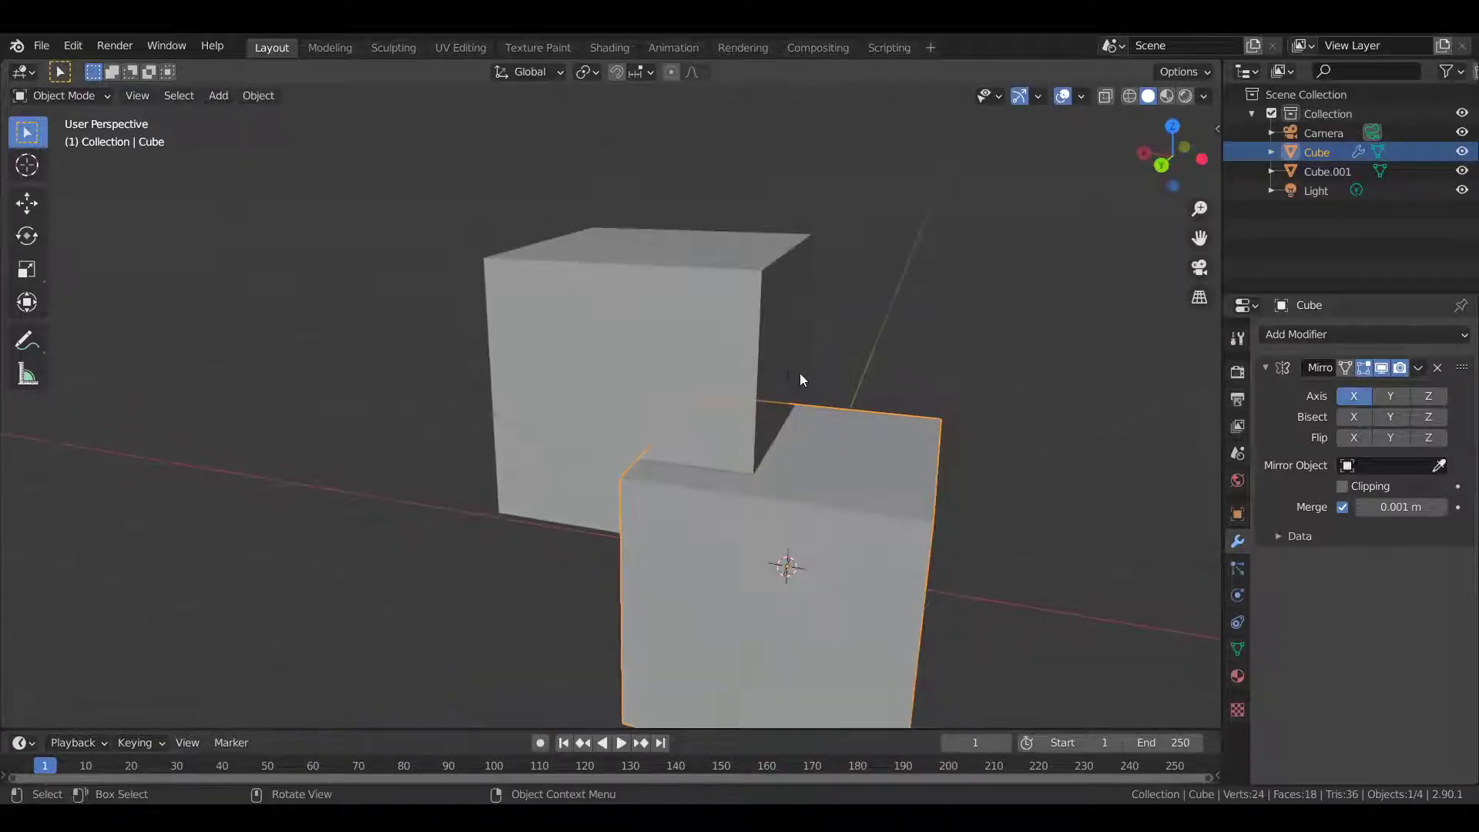
scroll(758, 485, down, 5)
middle_drag(806, 457, 973, 324)
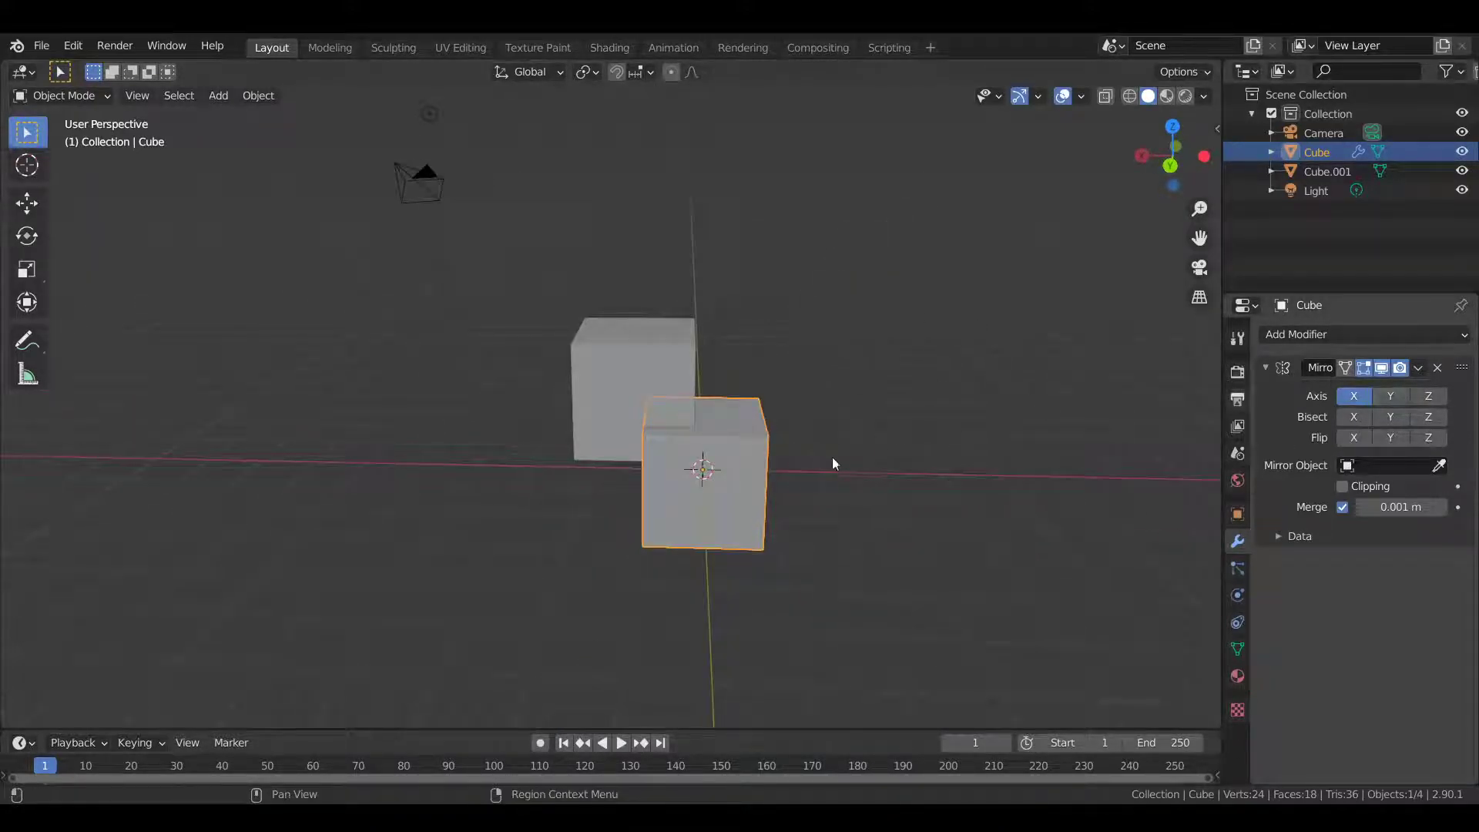
Step: Move the mirrored cube toward negative X, clear of Cube.001
key(g)
click(919, 460)
middle_drag(918, 461, 935, 466)
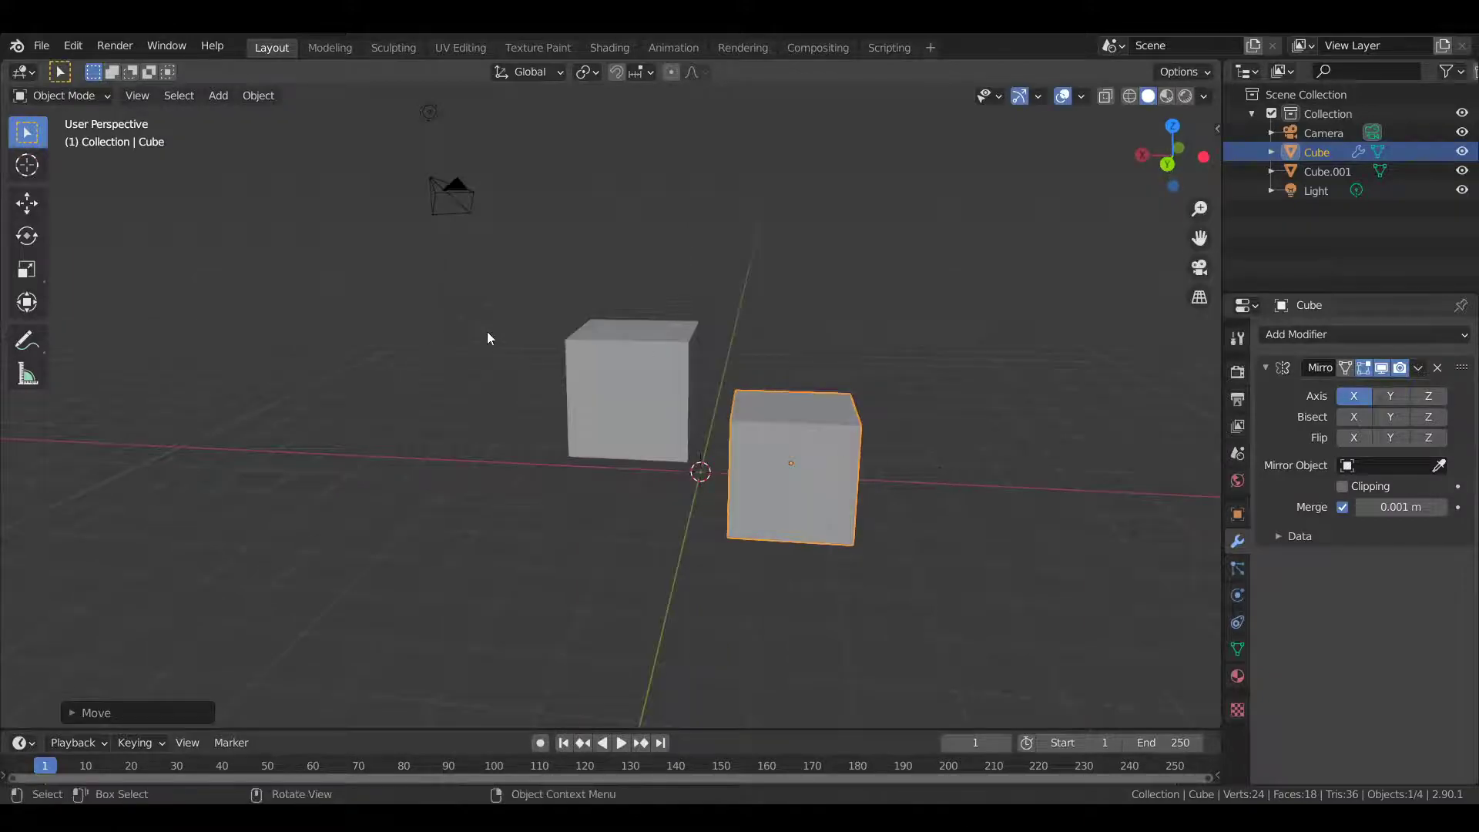
middle_drag(506, 363, 641, 377)
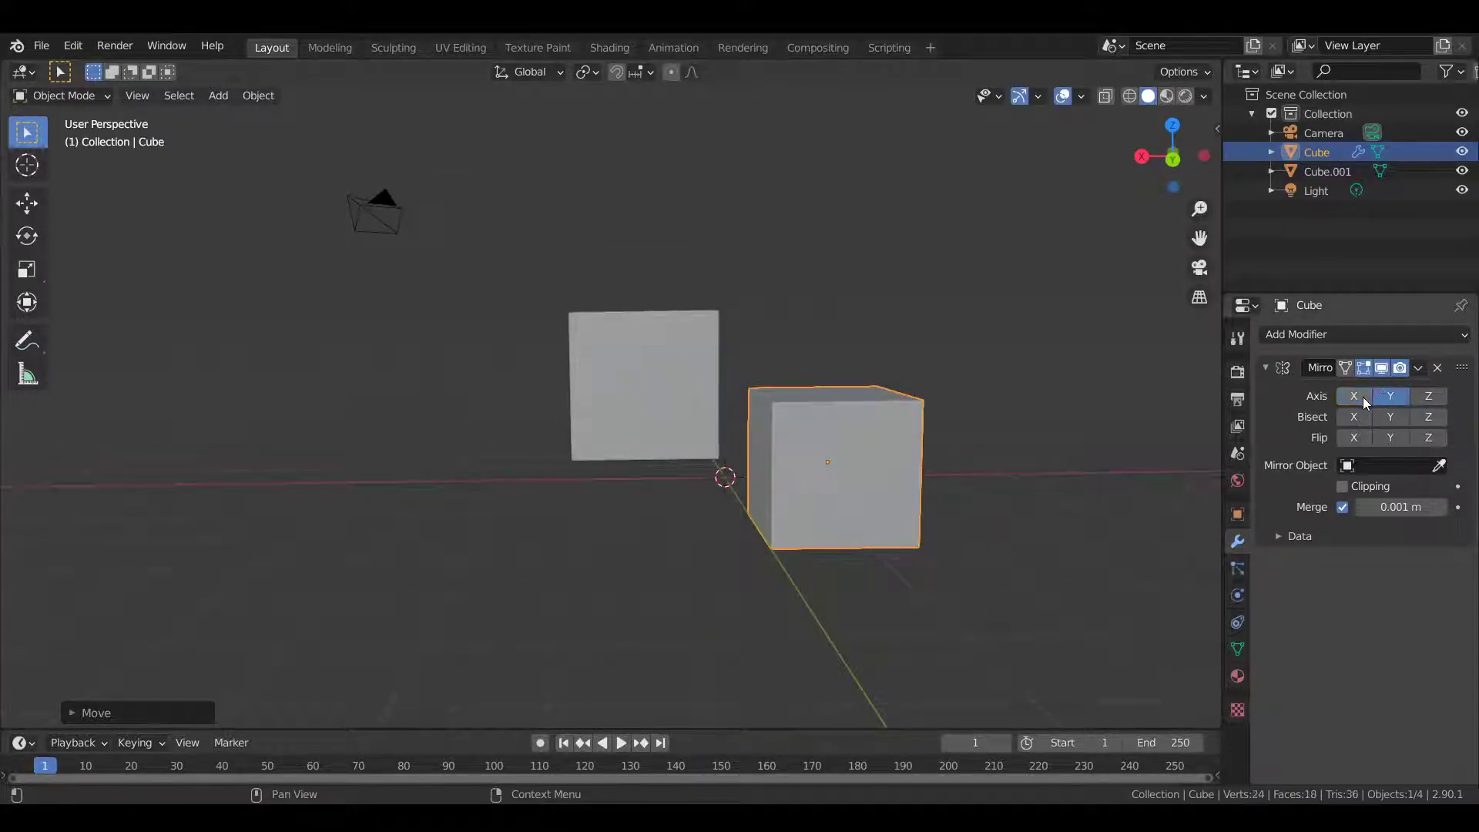
Step: Try different X, Y and Z axis combinations of the Mirror modifier in Object and Edit Mode, ending with only X enabled
click(1421, 396)
middle_drag(914, 463, 904, 492)
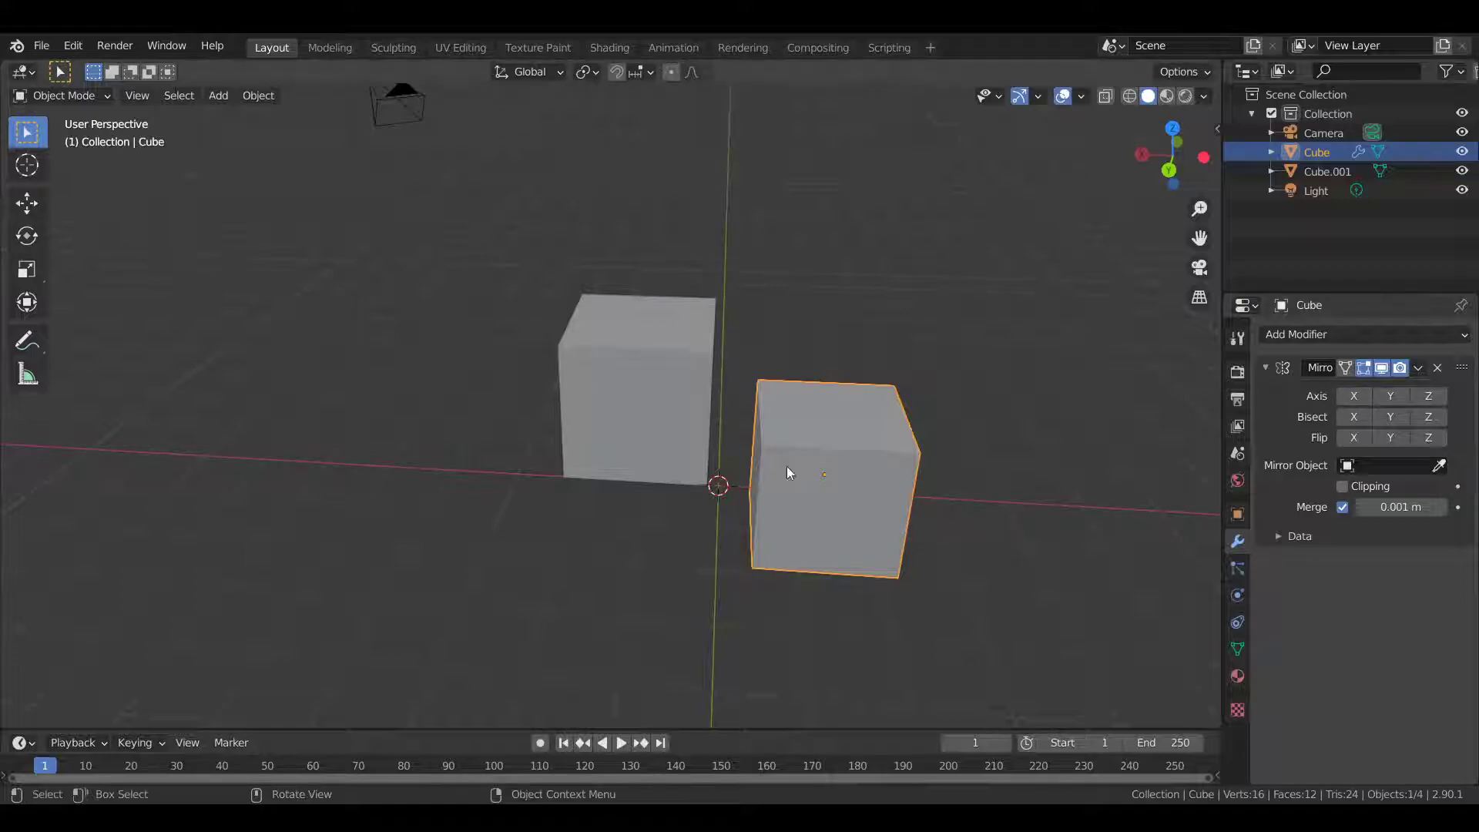
key(Tab)
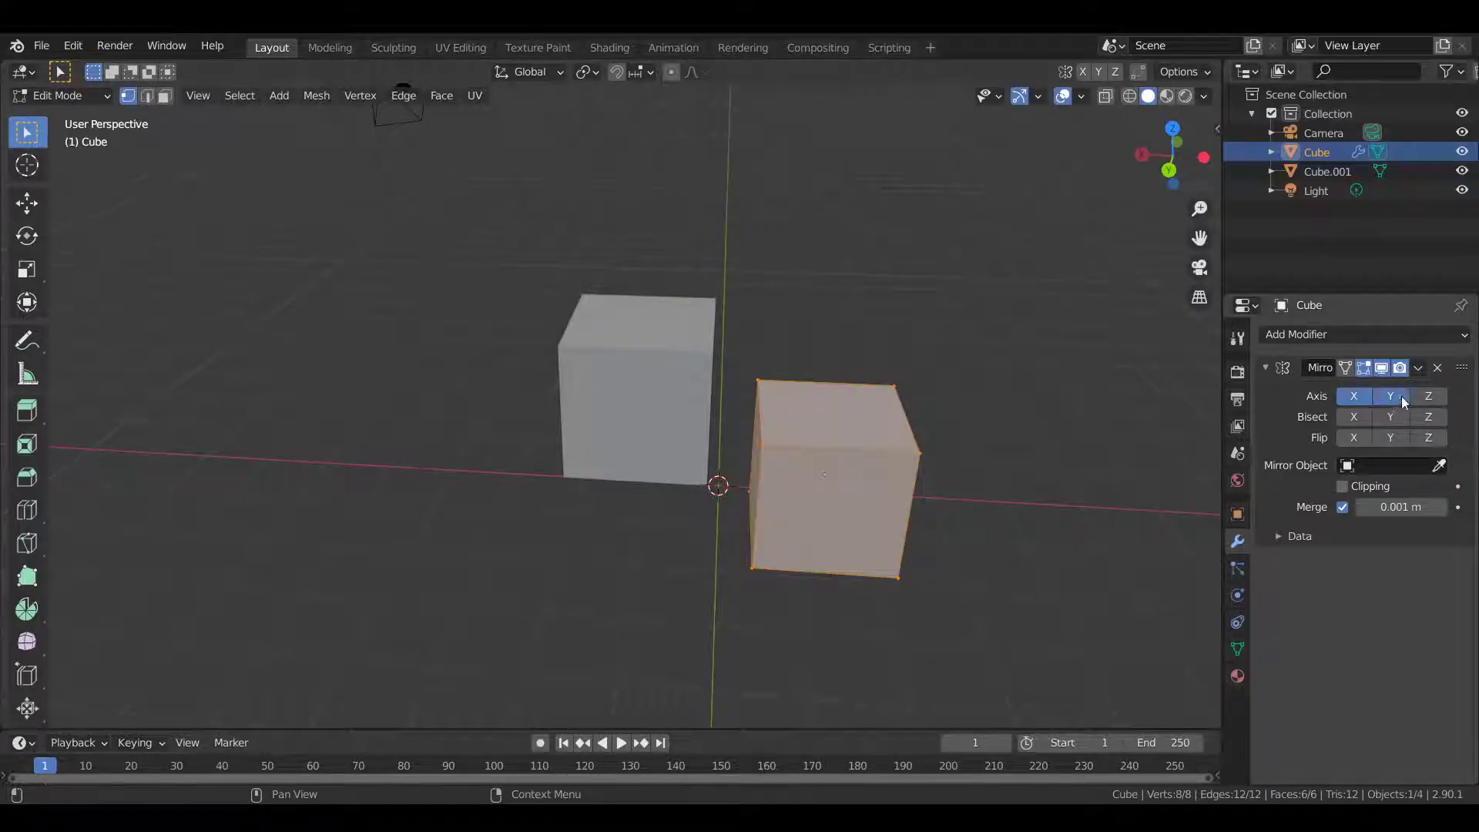
click(1426, 397)
click(1354, 396)
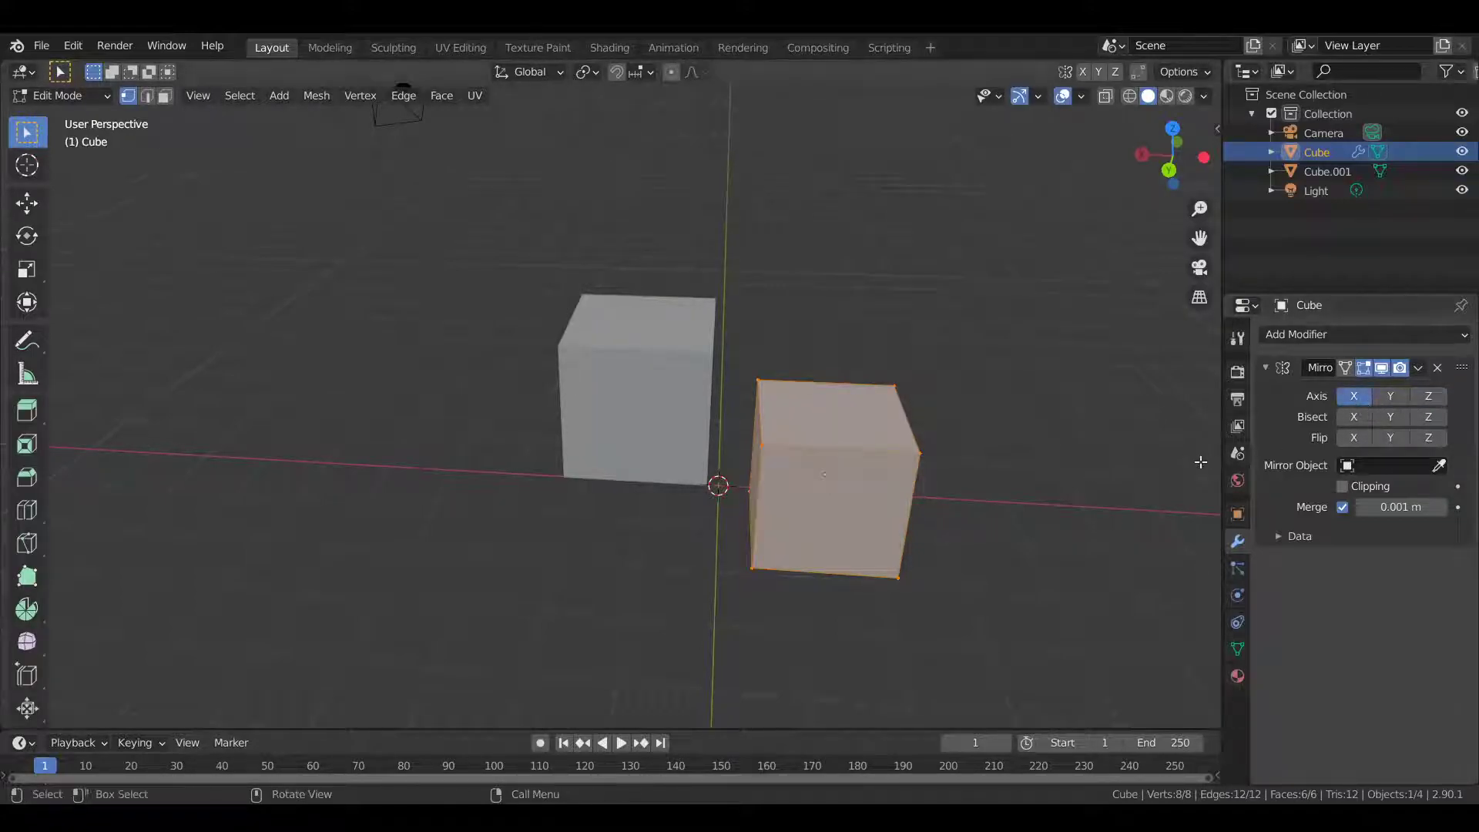
key(Tab)
Step: Move the cube away from Cube.001 and enable the Y and Z mirror axes too
drag(869, 446, 468, 479)
click(1390, 396)
click(1429, 396)
middle_drag(797, 441, 723, 207)
scroll(724, 213, down, 3)
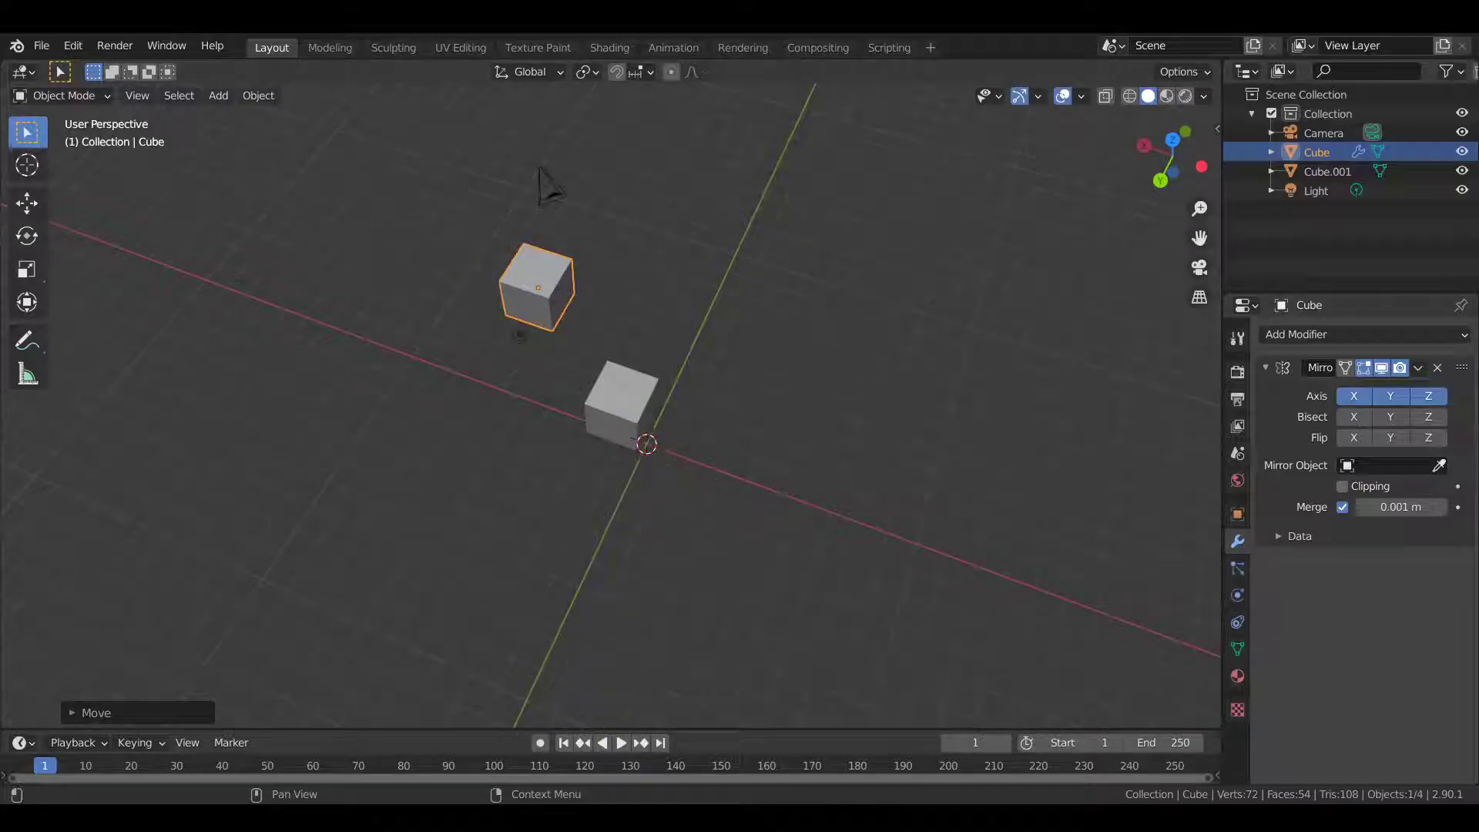
Step: Replace the cube's Mirror modifier with a fresh one and pick Cube.001 as its mirror object
click(1437, 367)
click(1363, 335)
click(1088, 524)
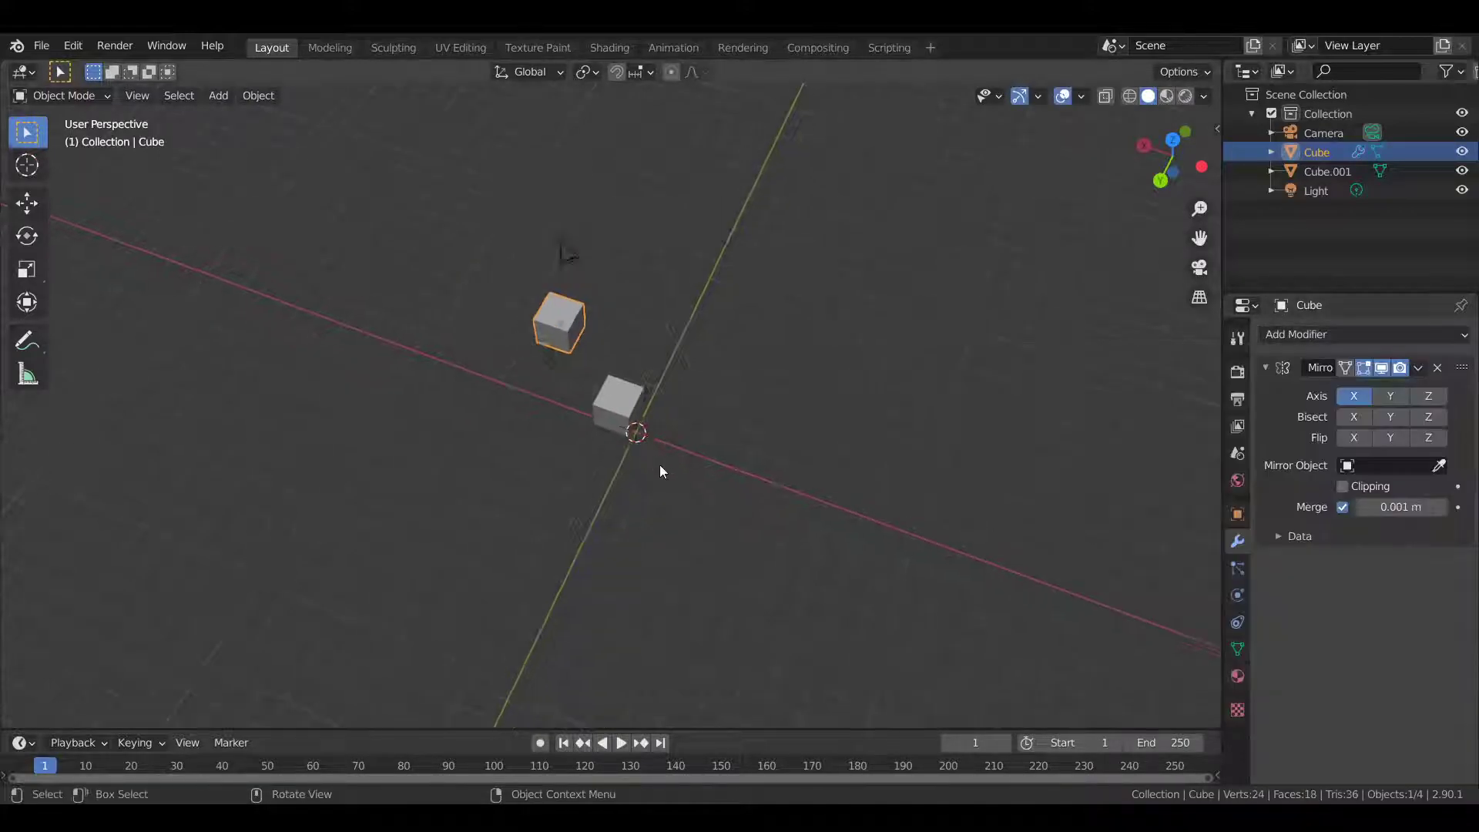
scroll(659, 464, up, 4)
click(1437, 467)
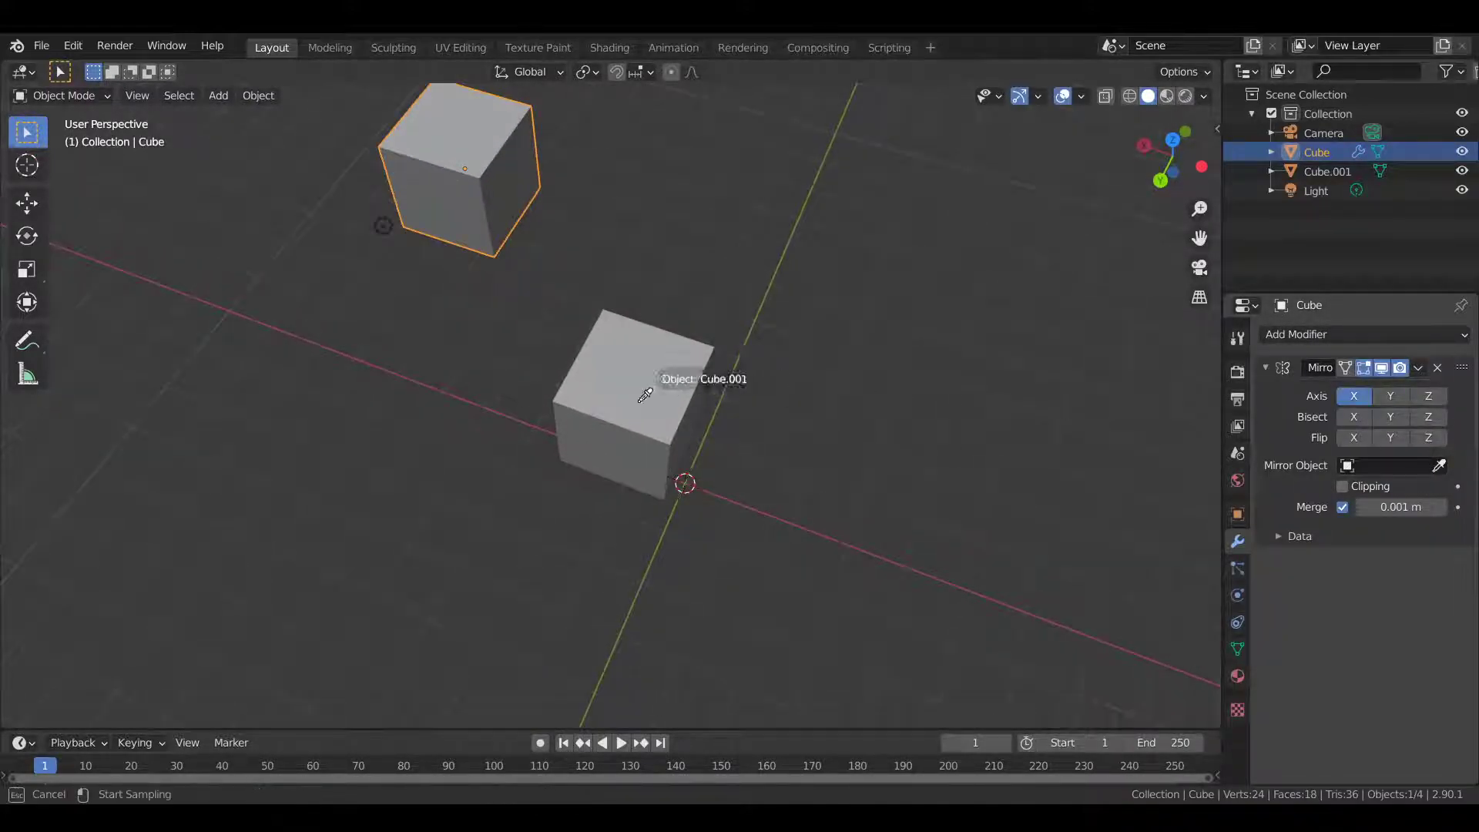
click(627, 386)
middle_drag(763, 423, 694, 413)
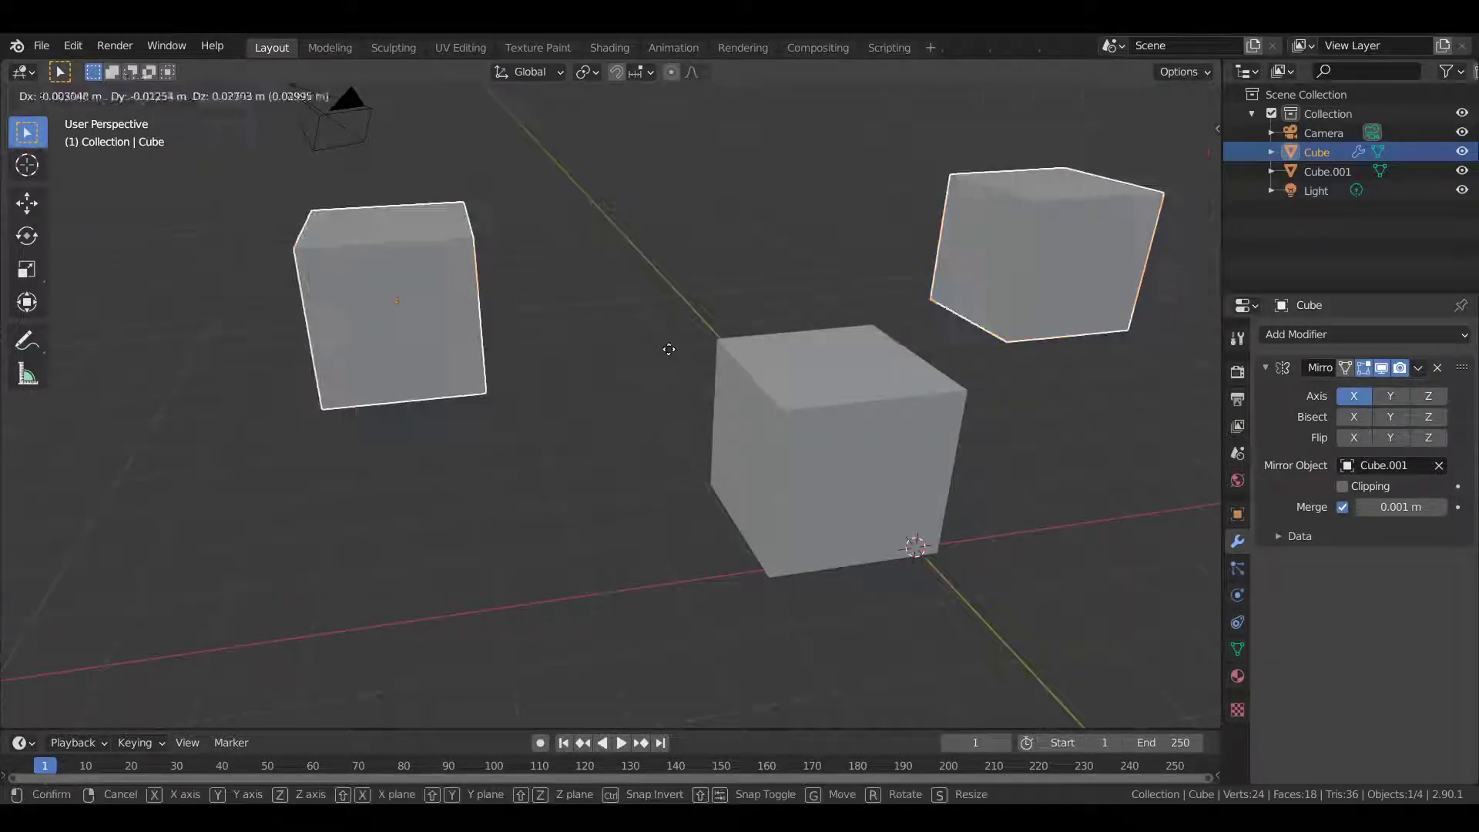
Step: Reposition the cube slightly and enable the Y and Z axes of its Mirror modifier
key(g)
click(713, 400)
click(1399, 404)
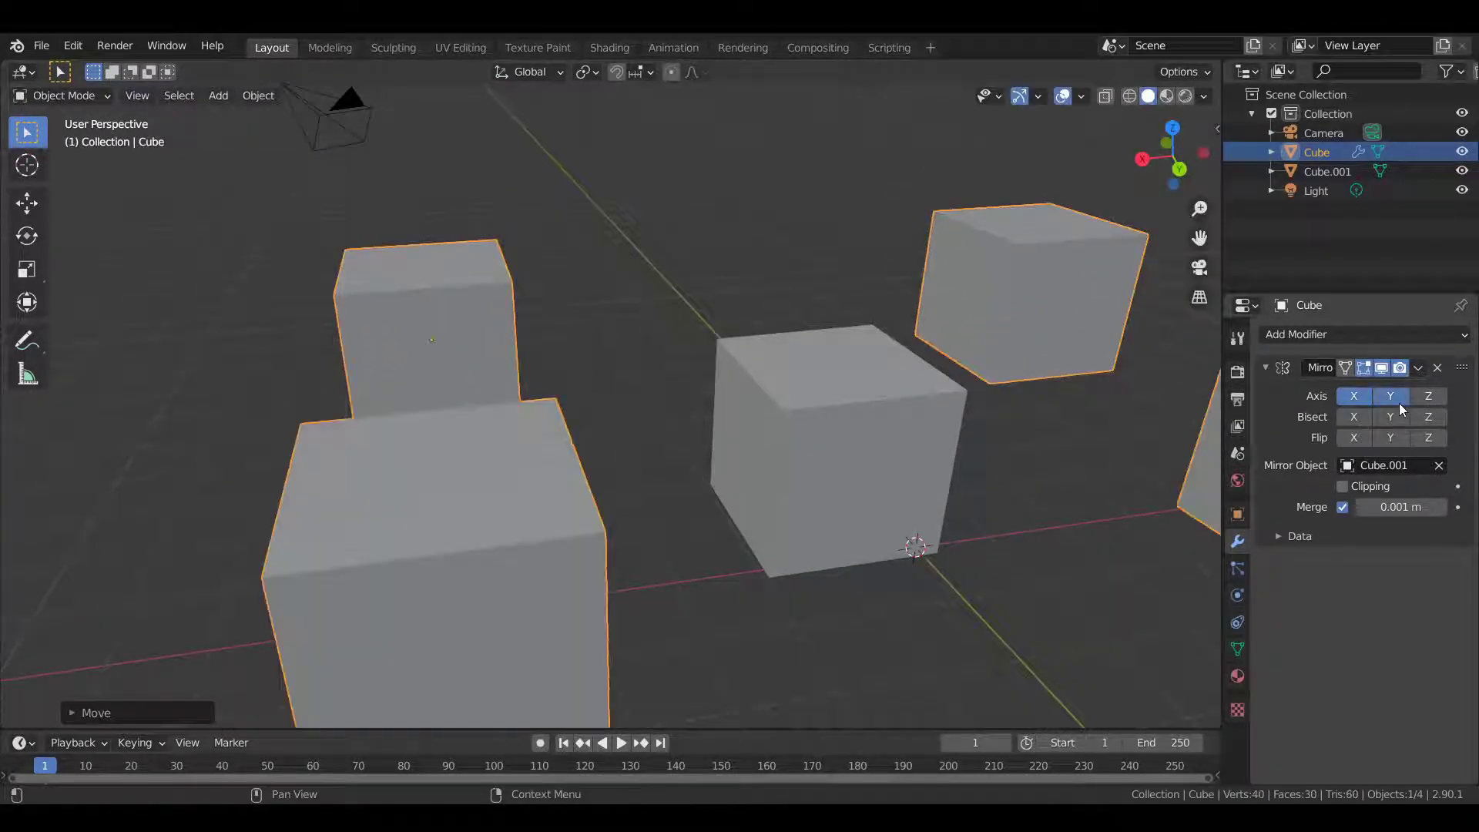
middle_drag(872, 423, 1450, 399)
click(1429, 395)
middle_drag(1001, 432, 1206, 507)
Step: Set the cube's X, Y and Z location to 4 m each
click(1238, 514)
click(1376, 393)
text(4)
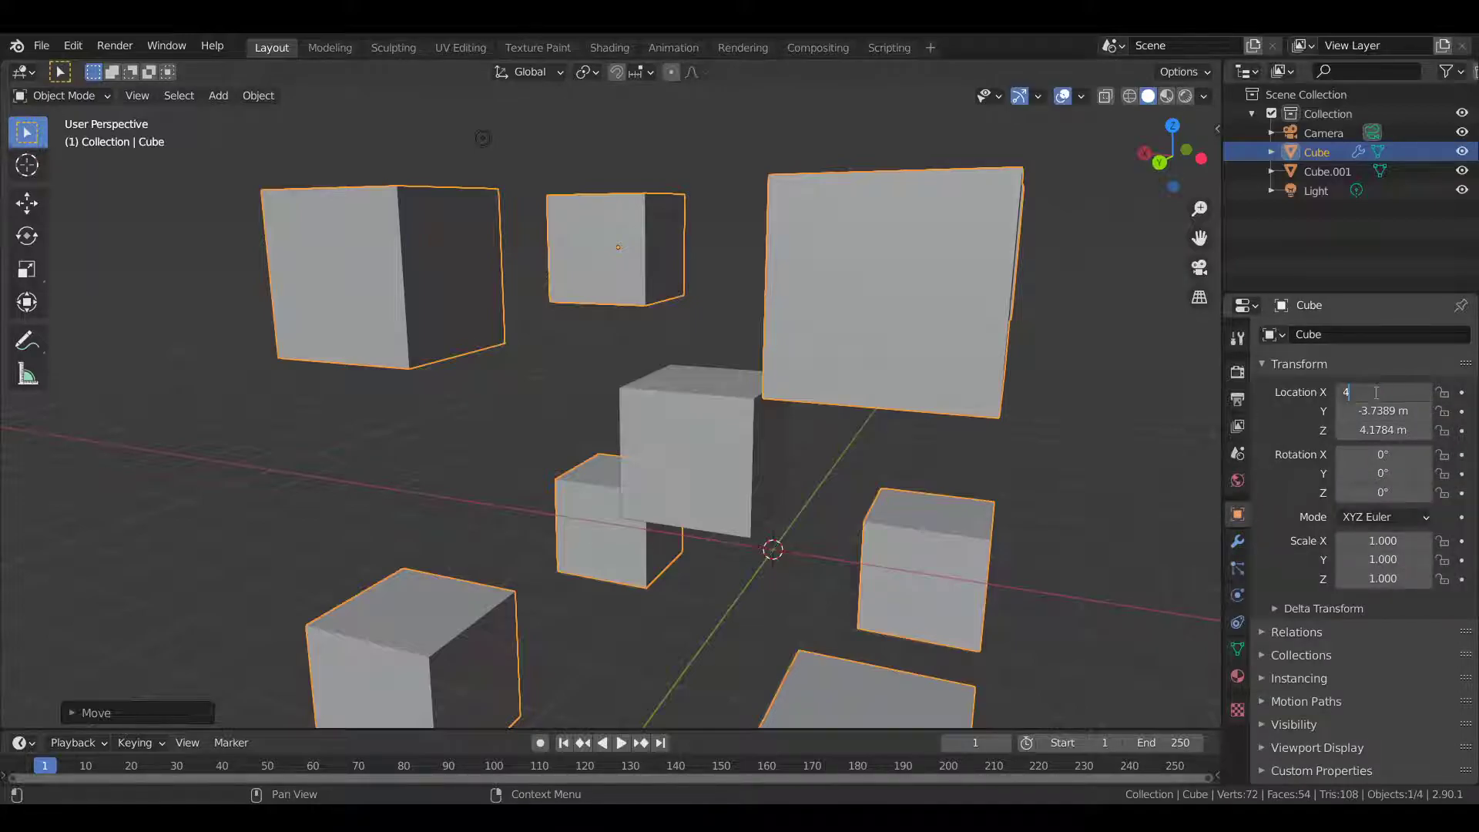
key(Tab)
text(4)
key(Tab)
text(4)
key(Return)
Step: Examine the mirrored copies around Cube.001 from several angles and bring back the Mirror modifier settings
scroll(744, 489, down, 5)
middle_drag(744, 490, 835, 464)
scroll(835, 463, up, 6)
click(916, 363)
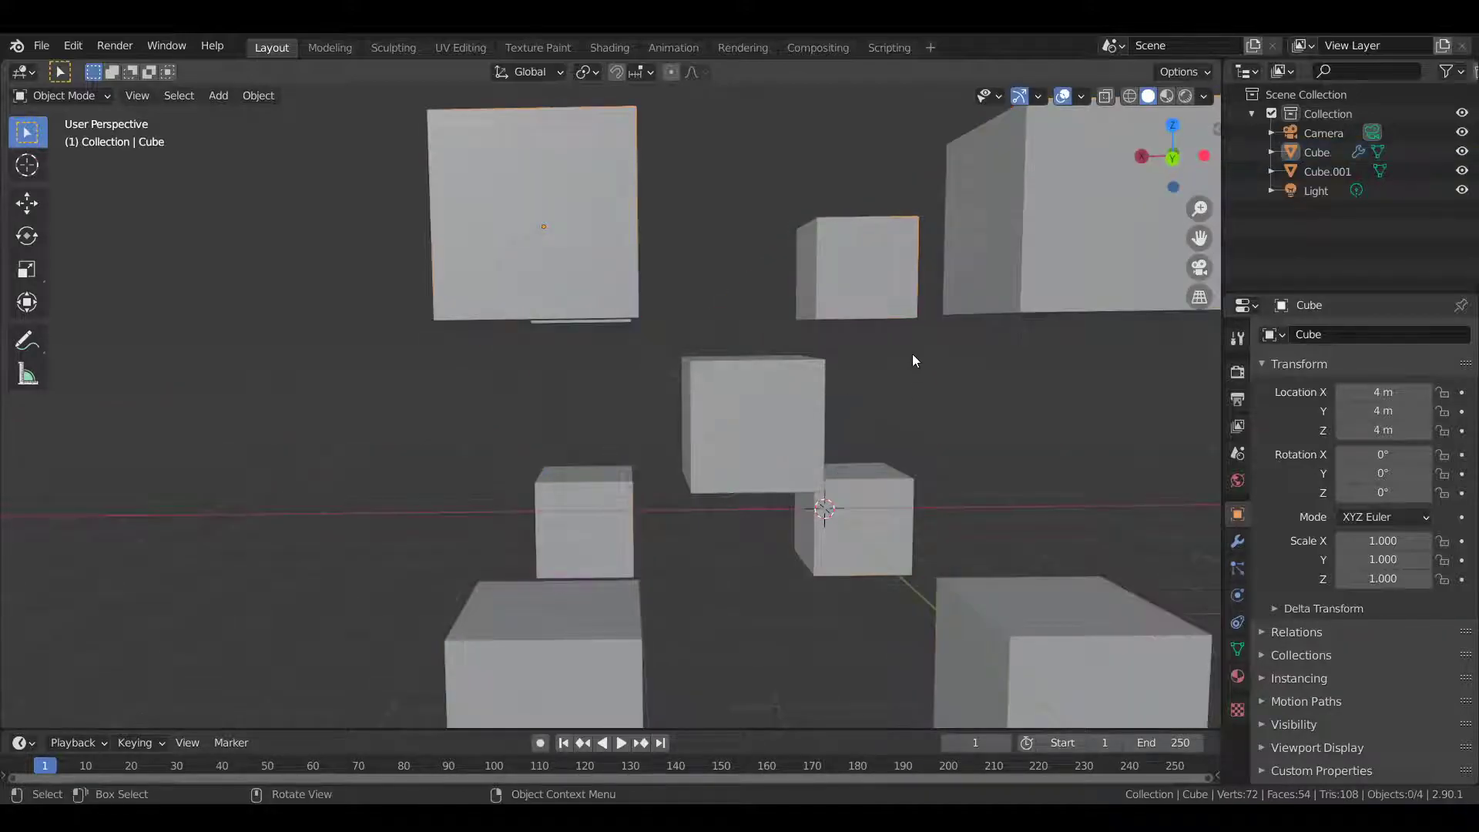
middle_drag(915, 364, 789, 362)
click(877, 307)
scroll(879, 310, down, 1)
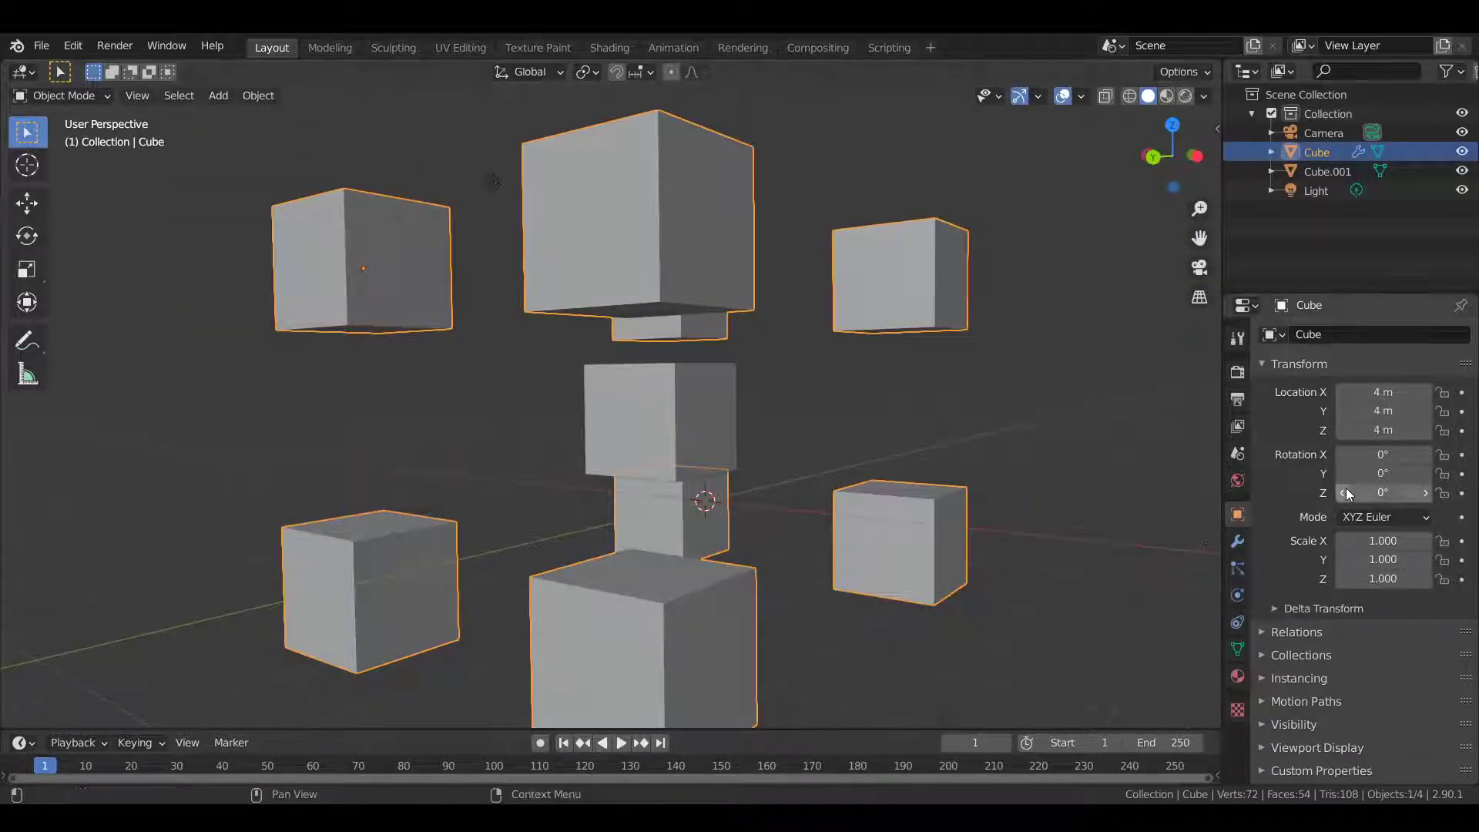
click(1237, 543)
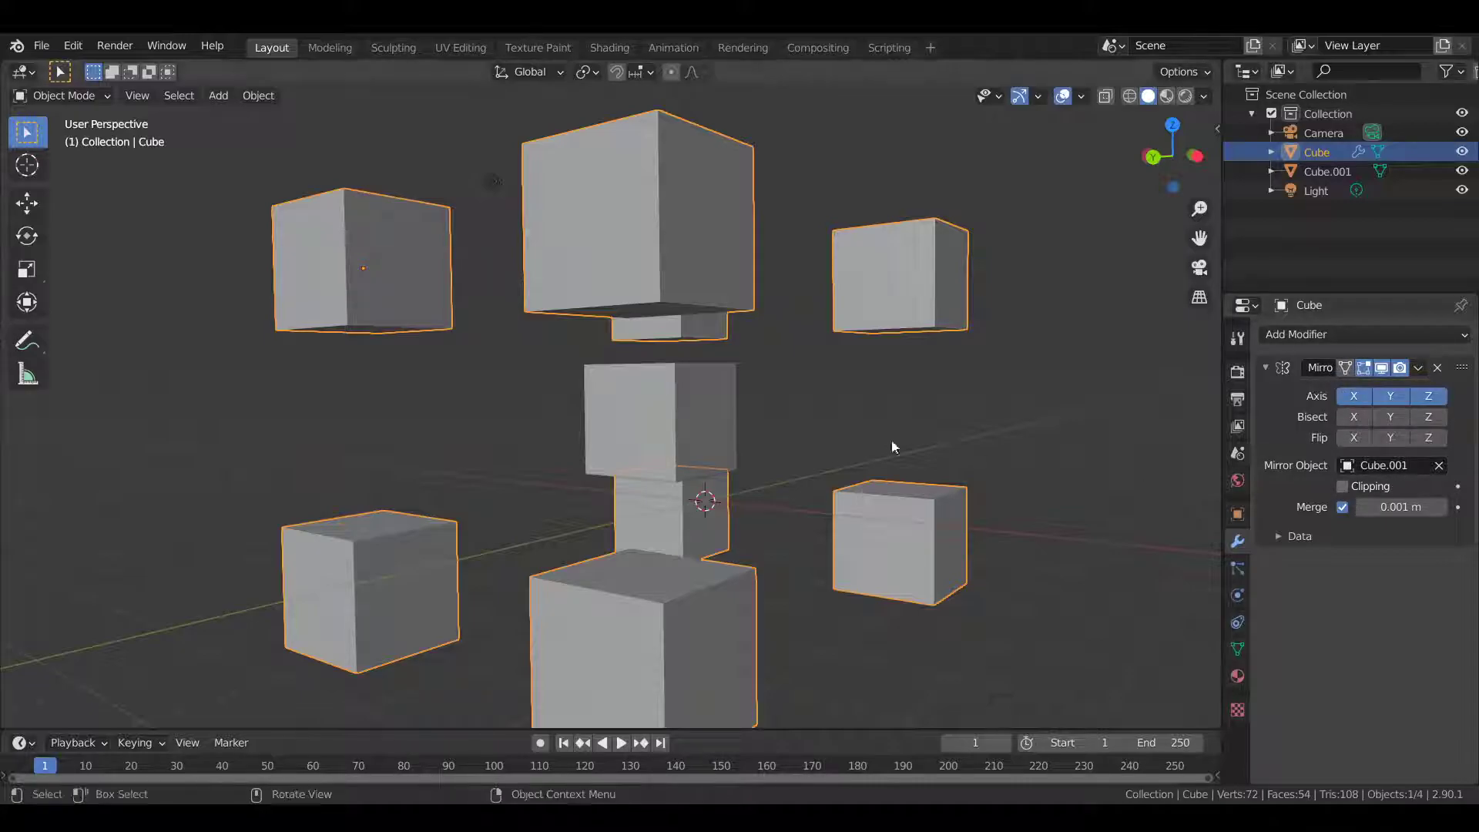
scroll(677, 493, up, 5)
scroll(771, 486, down, 8)
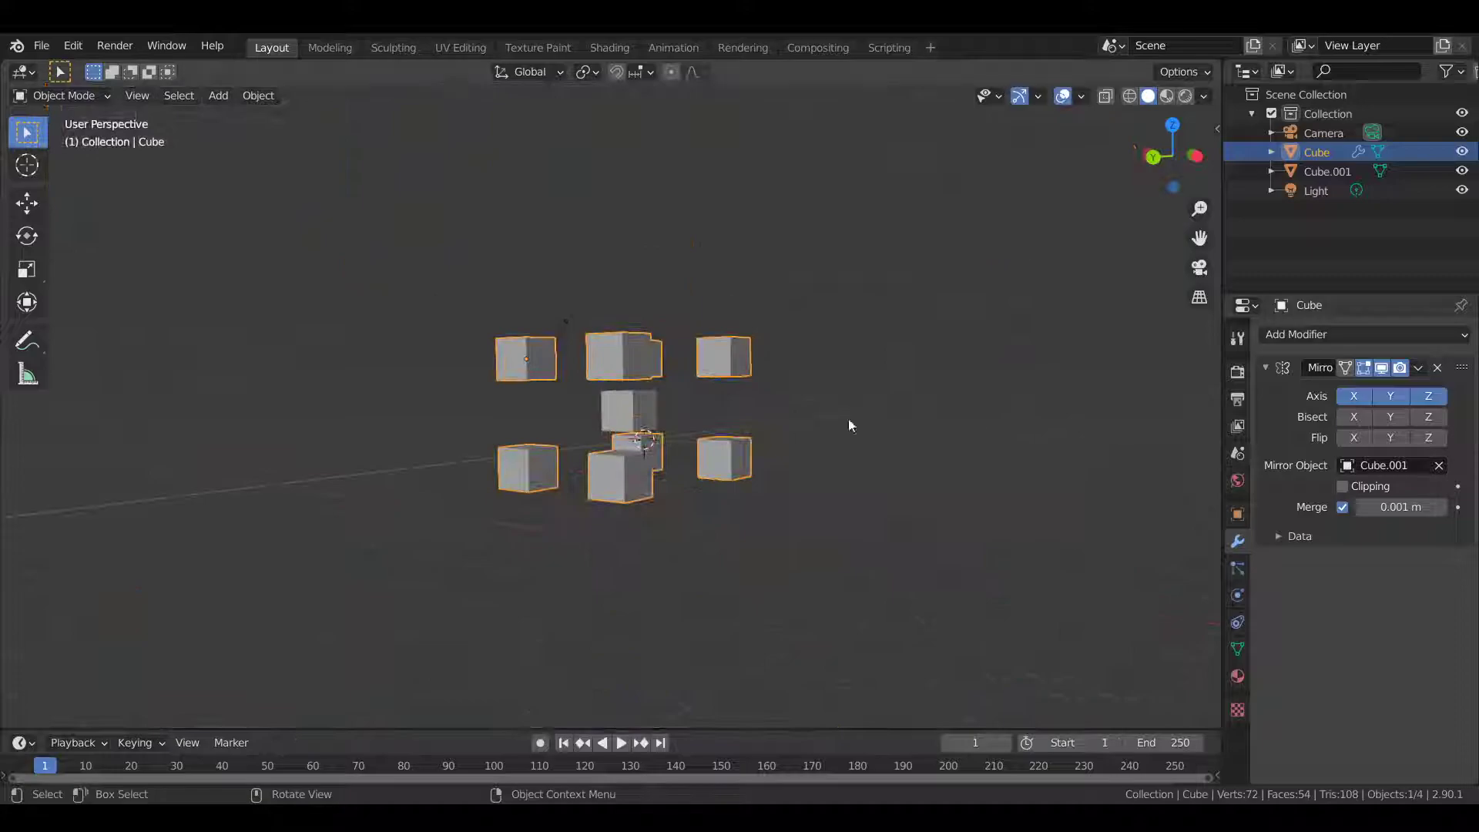
scroll(848, 424, up, 3)
middle_drag(788, 413, 904, 468)
Step: Enter Edit Mode, show the Mirror result on the editing cage, and try moving a top corner vertex of the cube
key(Tab)
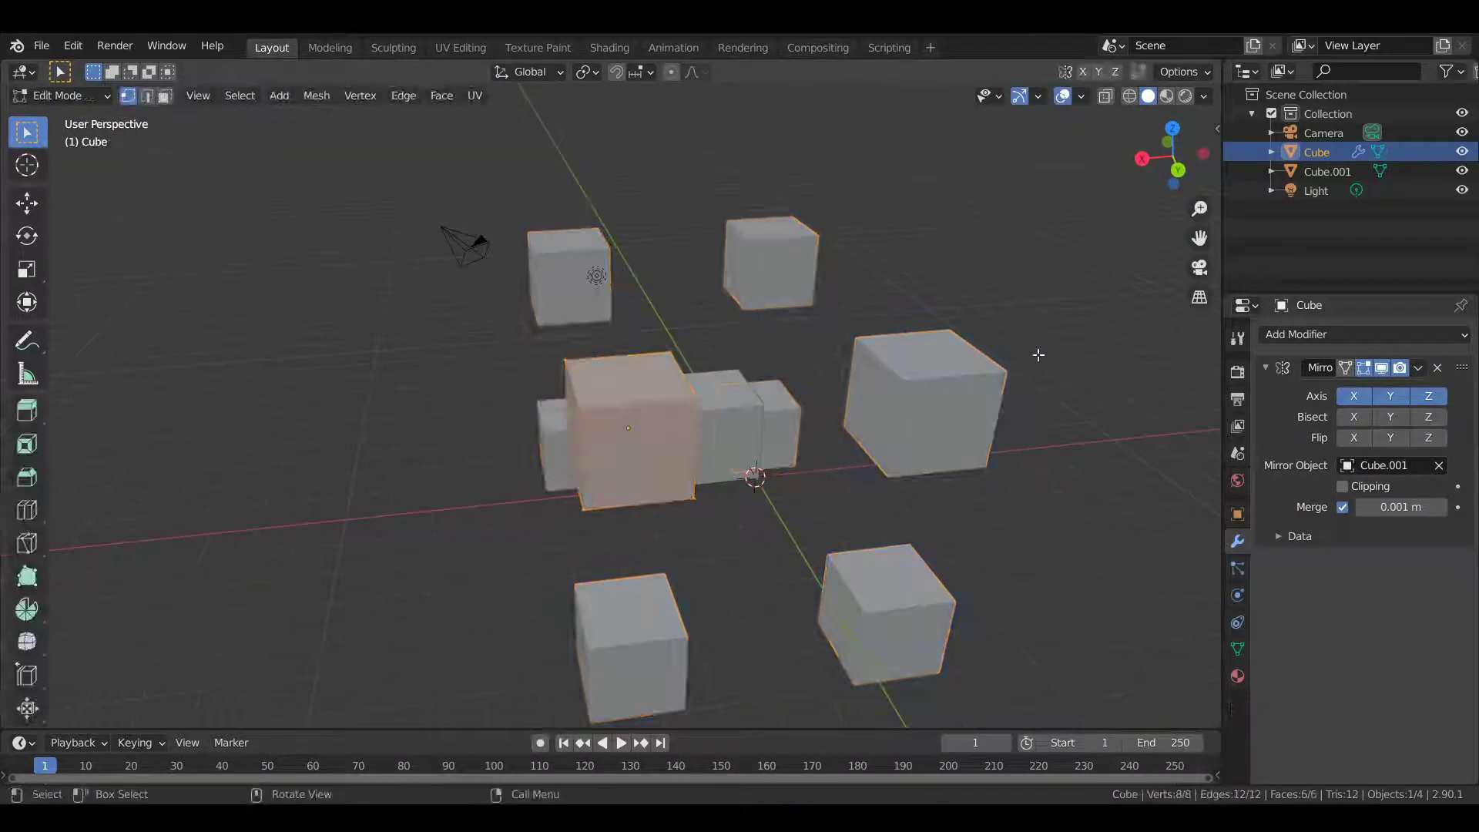
click(687, 400)
scroll(678, 402, up, 5)
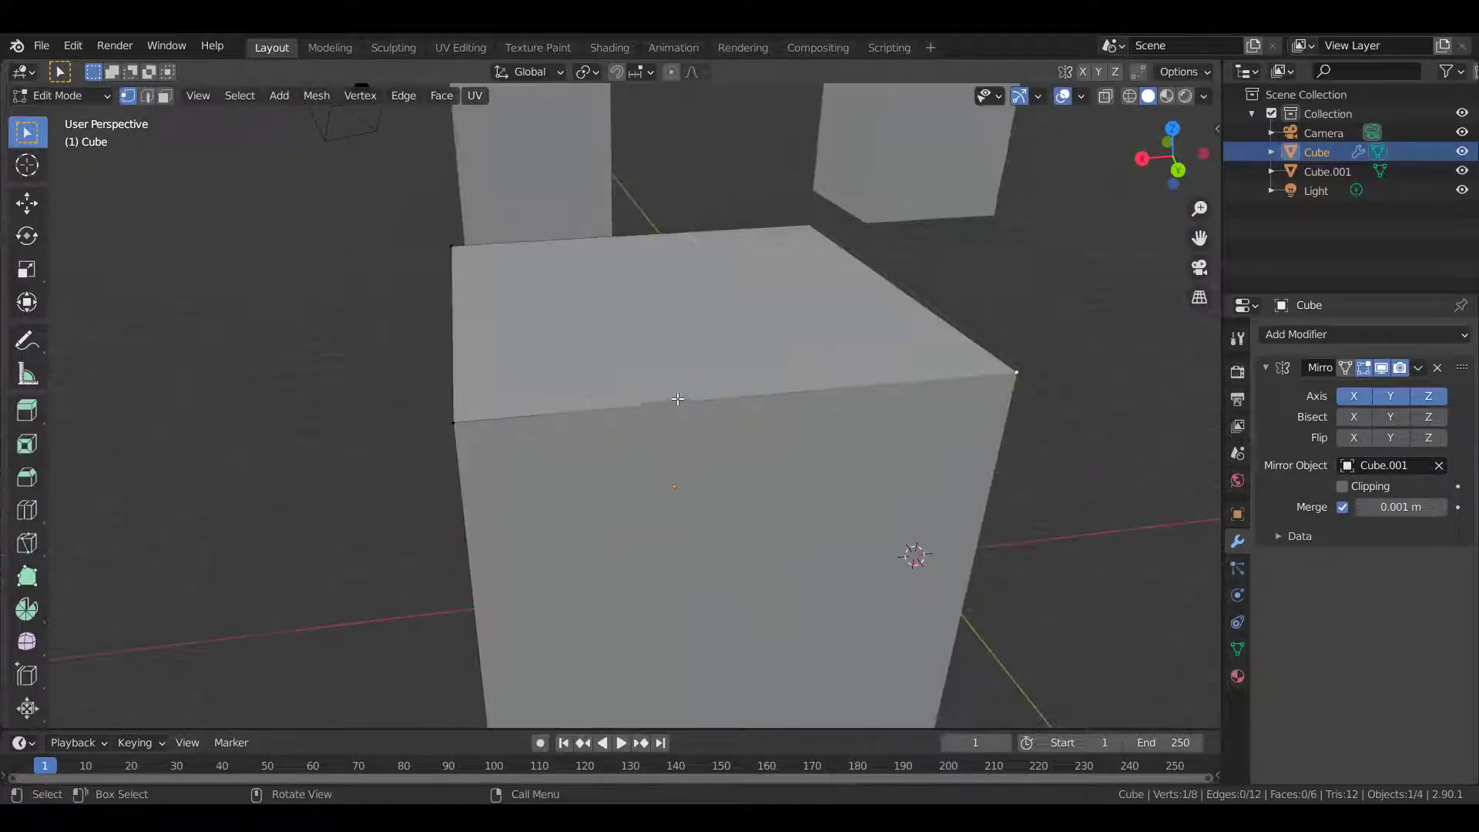
scroll(765, 345, down, 6)
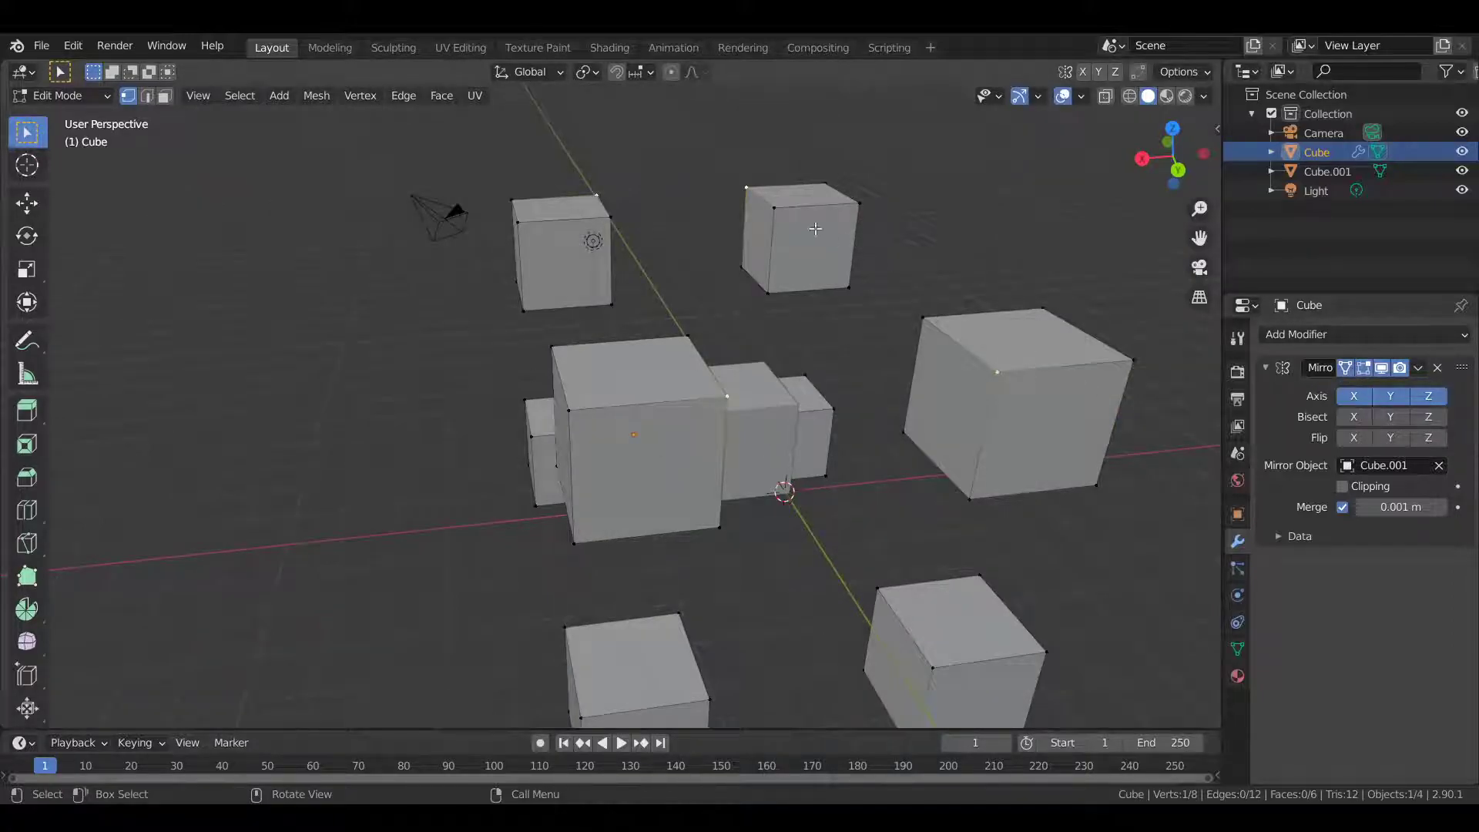
key(g)
key(Escape)
key(g)
key(Escape)
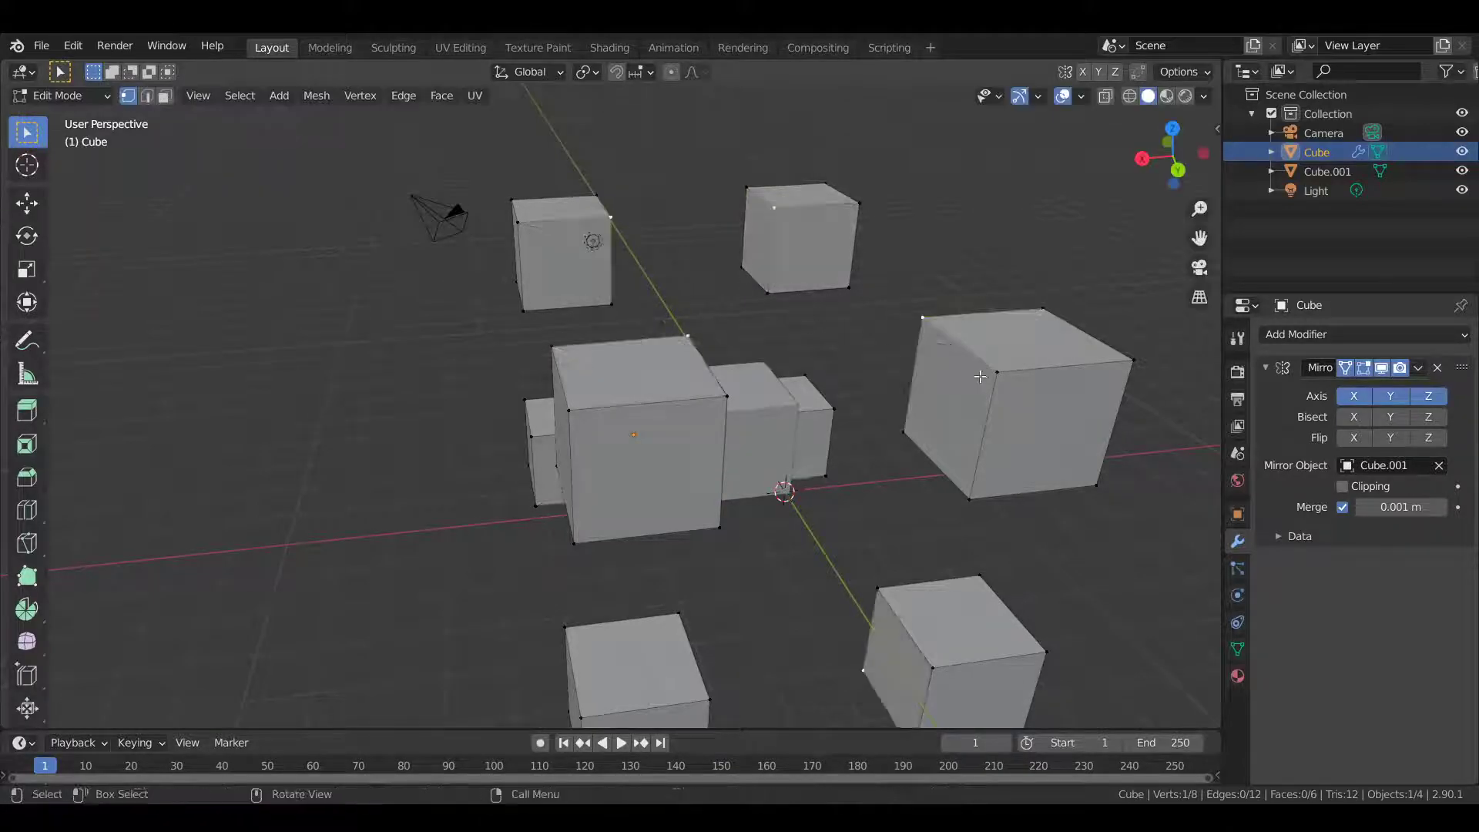
Step: Move a top corner vertex toward the mirrored half without clipping, inspect the crossing, and undo the move
key(g)
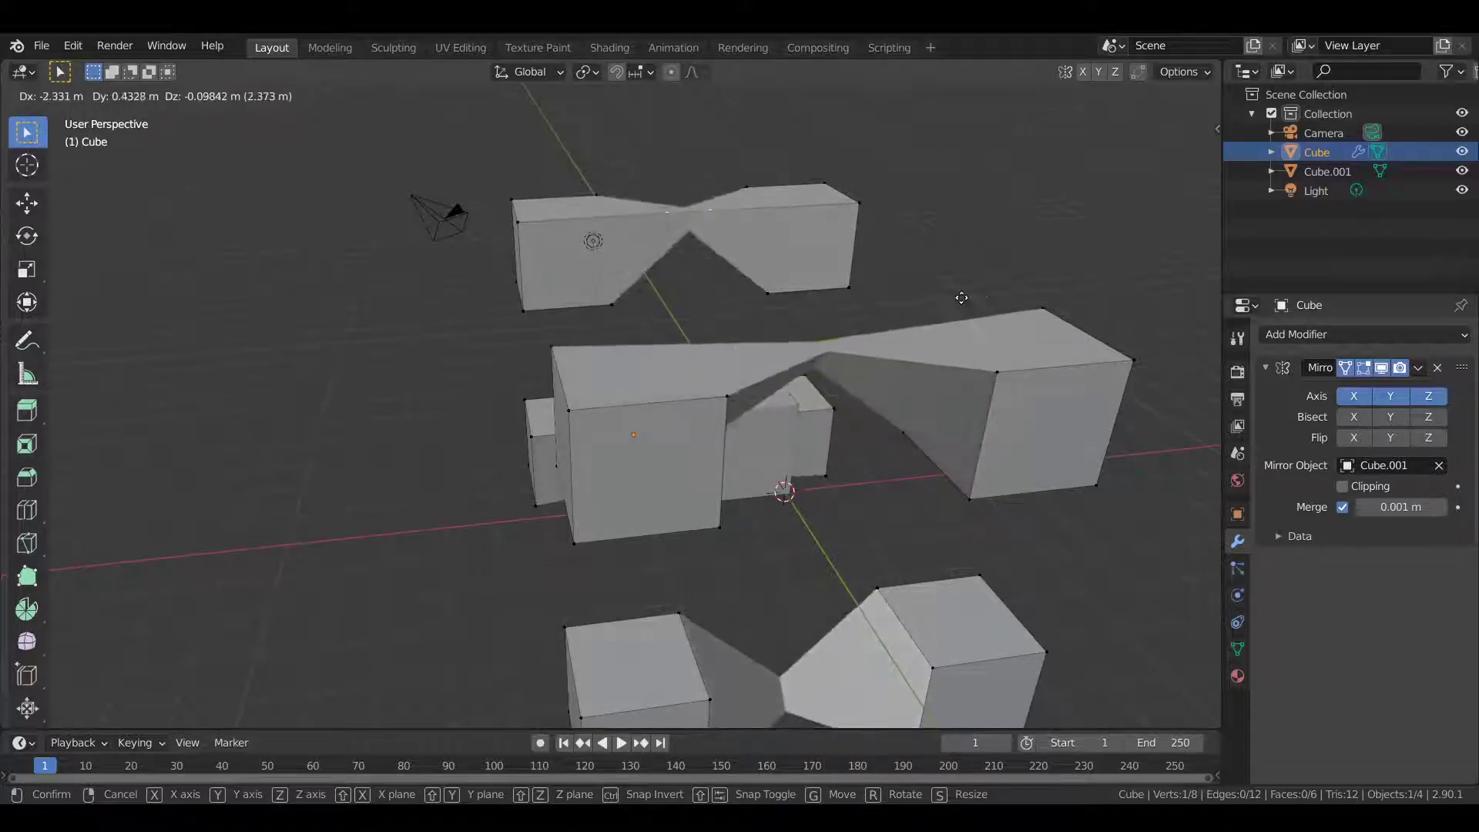
click(838, 335)
scroll(838, 336, up, 4)
scroll(837, 335, up, 2)
middle_drag(837, 336, 822, 382)
key(ctrl+z)
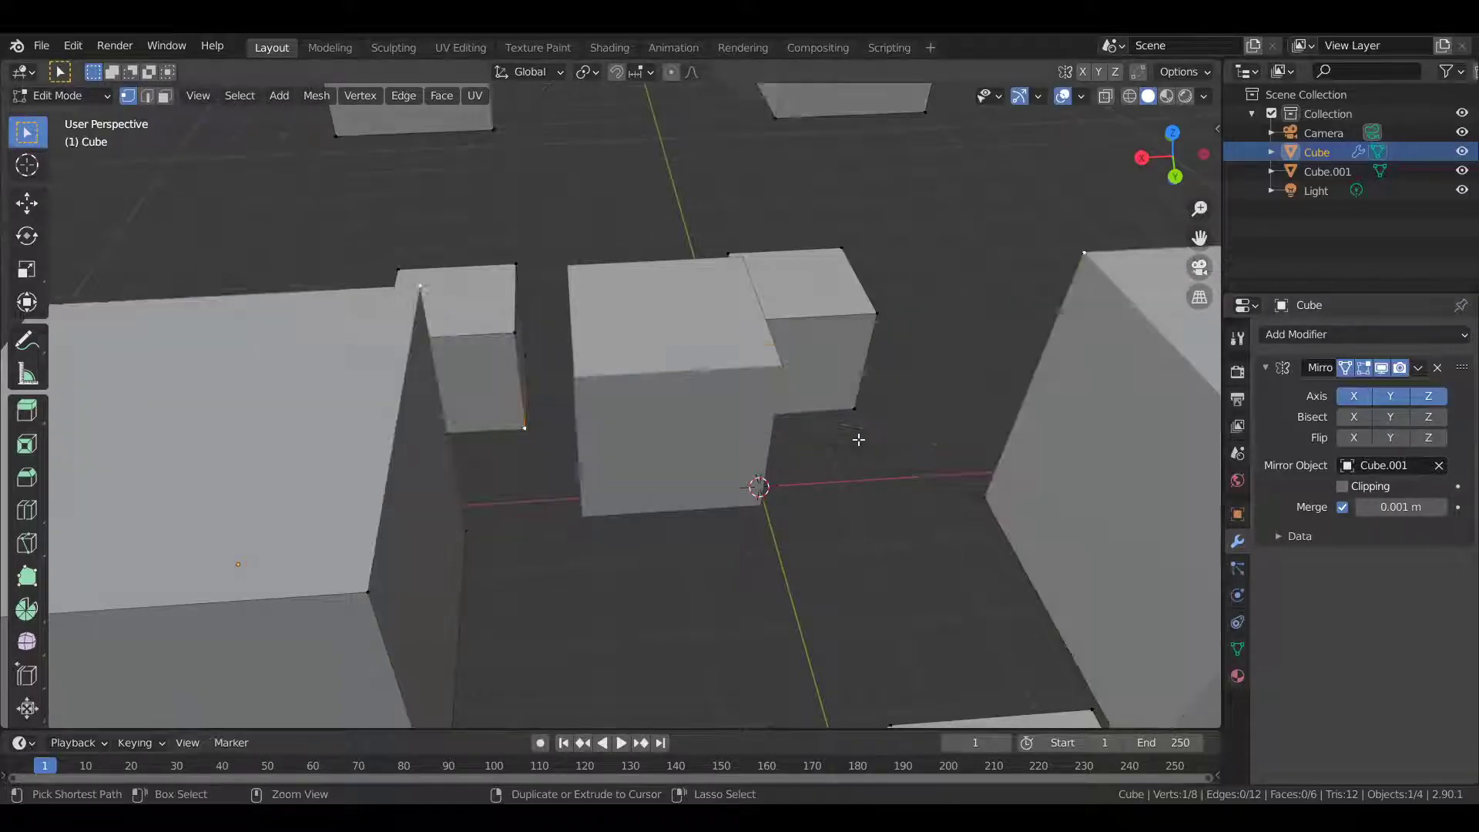
Step: Enable Clipping on the Mirror modifier and move the top corner vertex onto the X mirror plane
click(1345, 487)
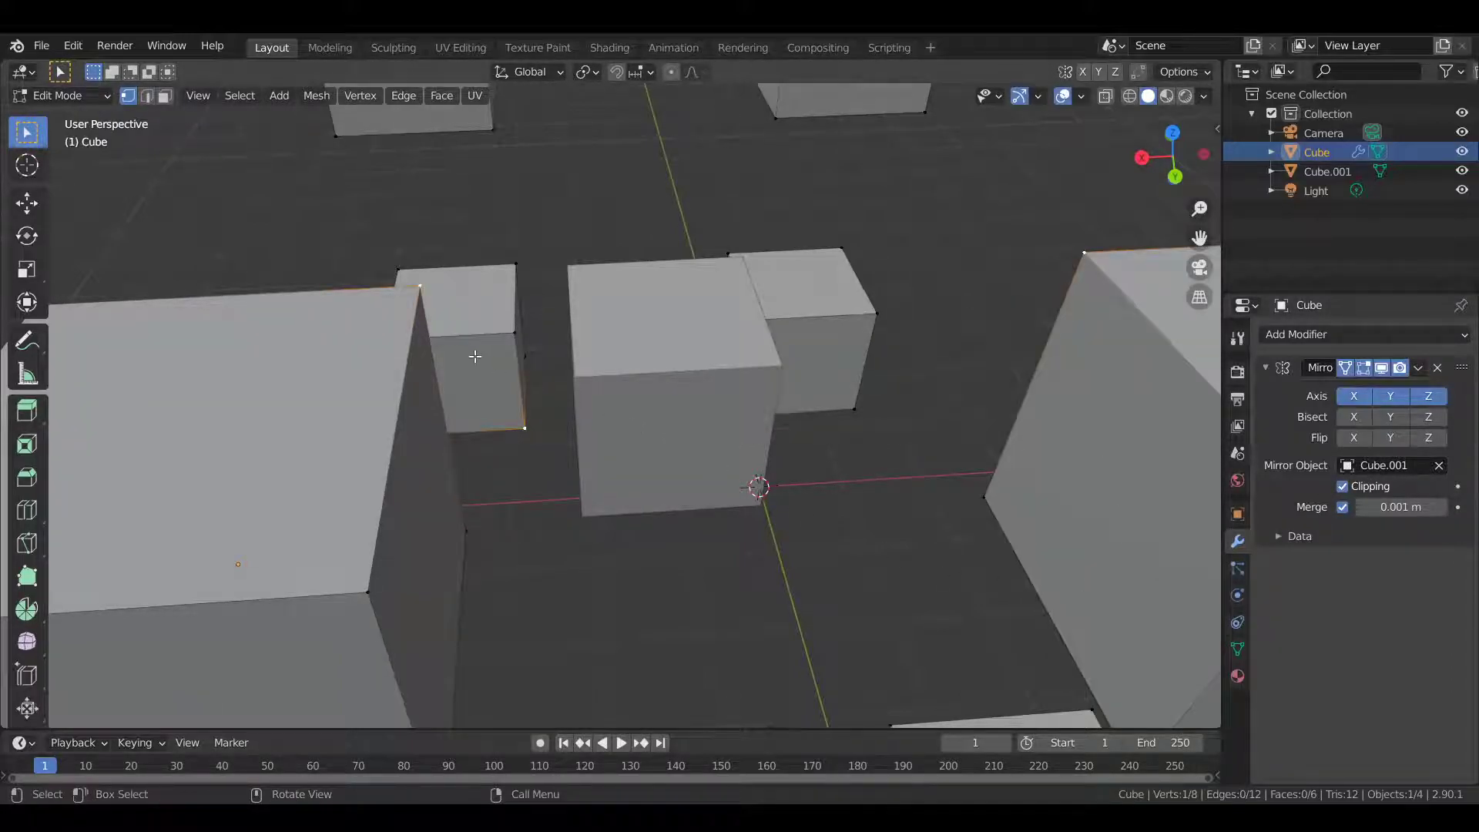
key(g)
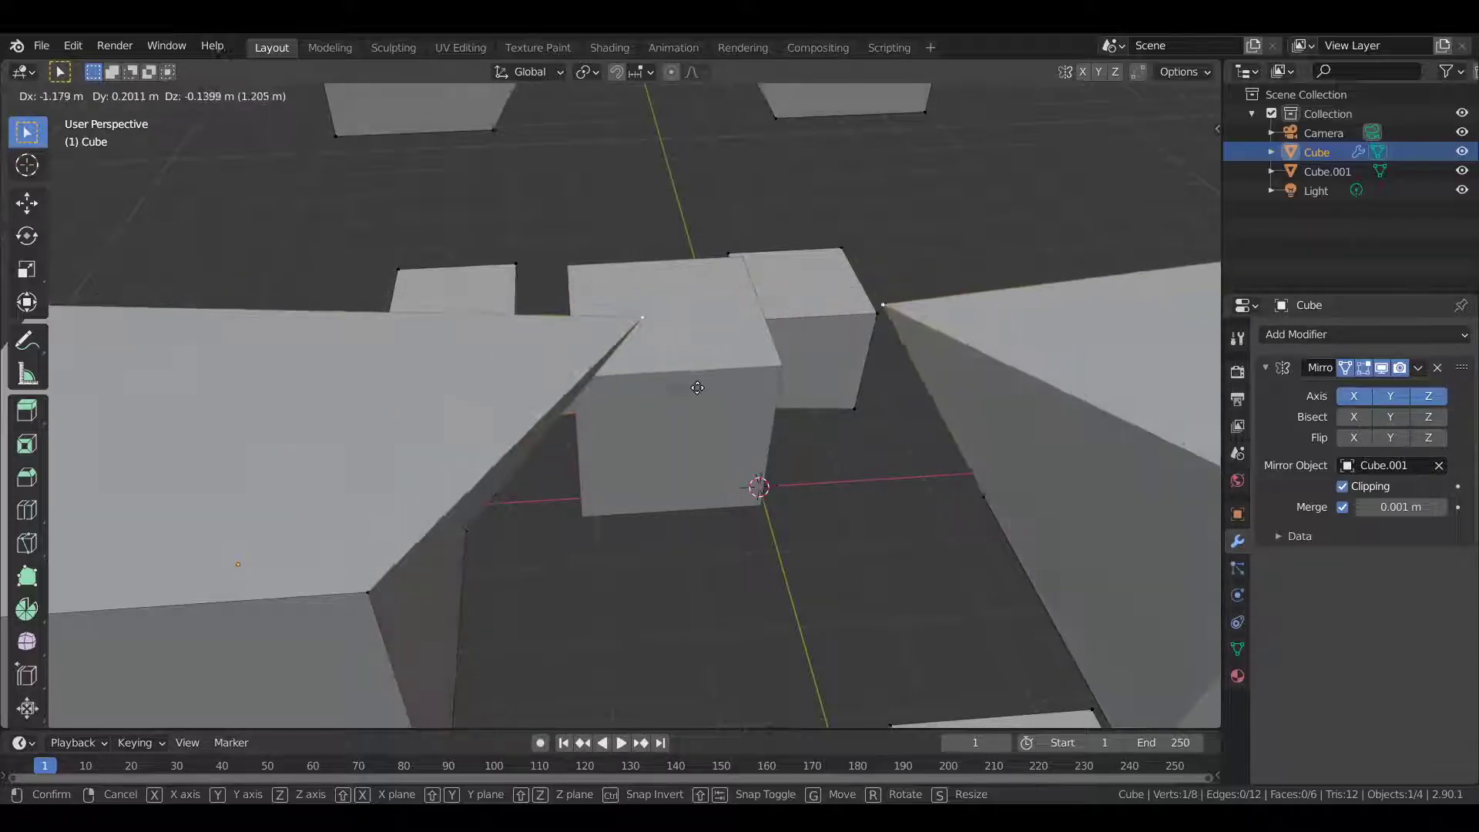
click(1038, 219)
scroll(898, 278, down, 8)
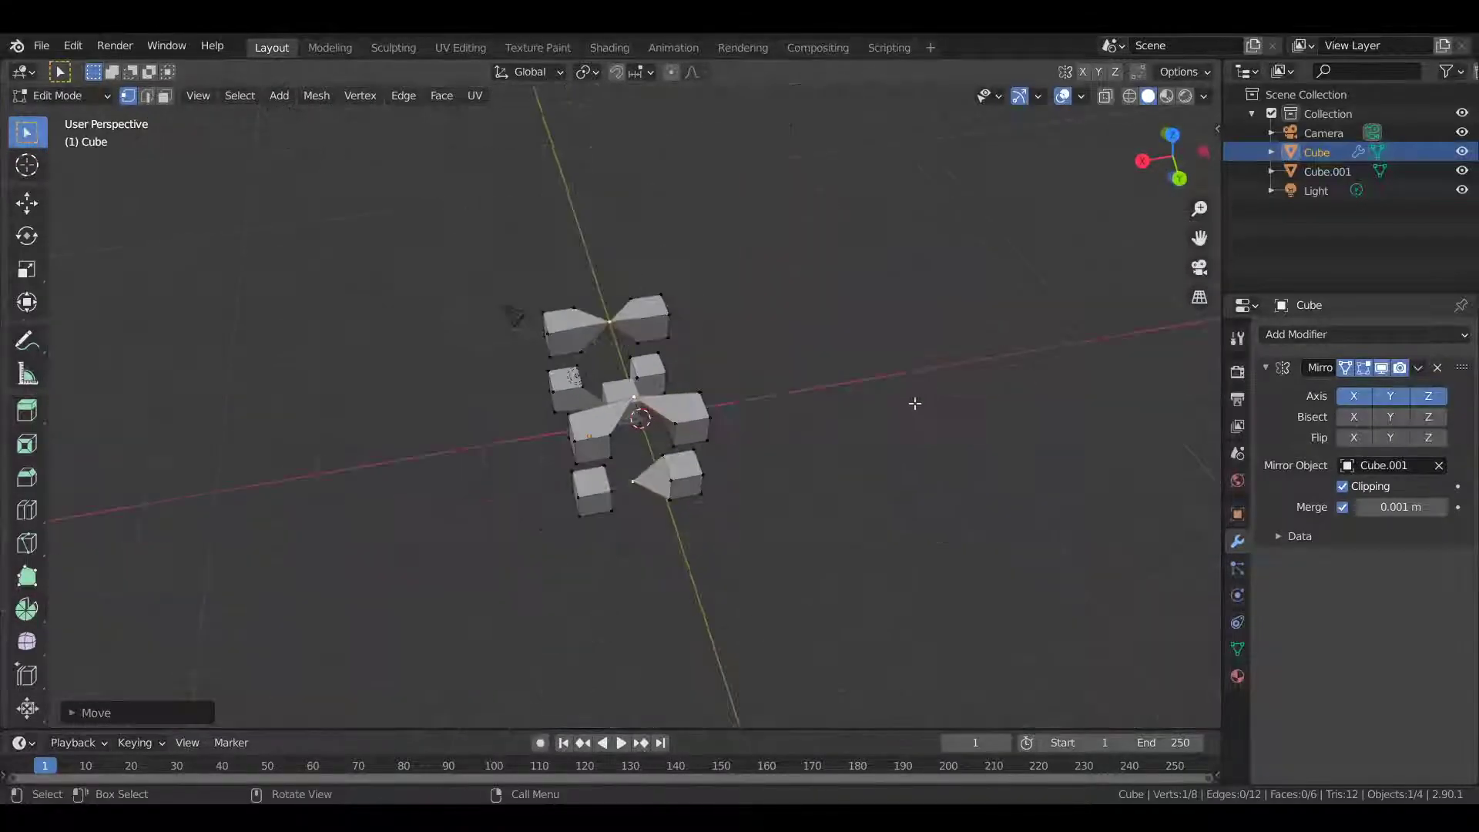
Step: Move the clipped vertex along the X mirror plane until it also meets its Y mirror copy
key(g)
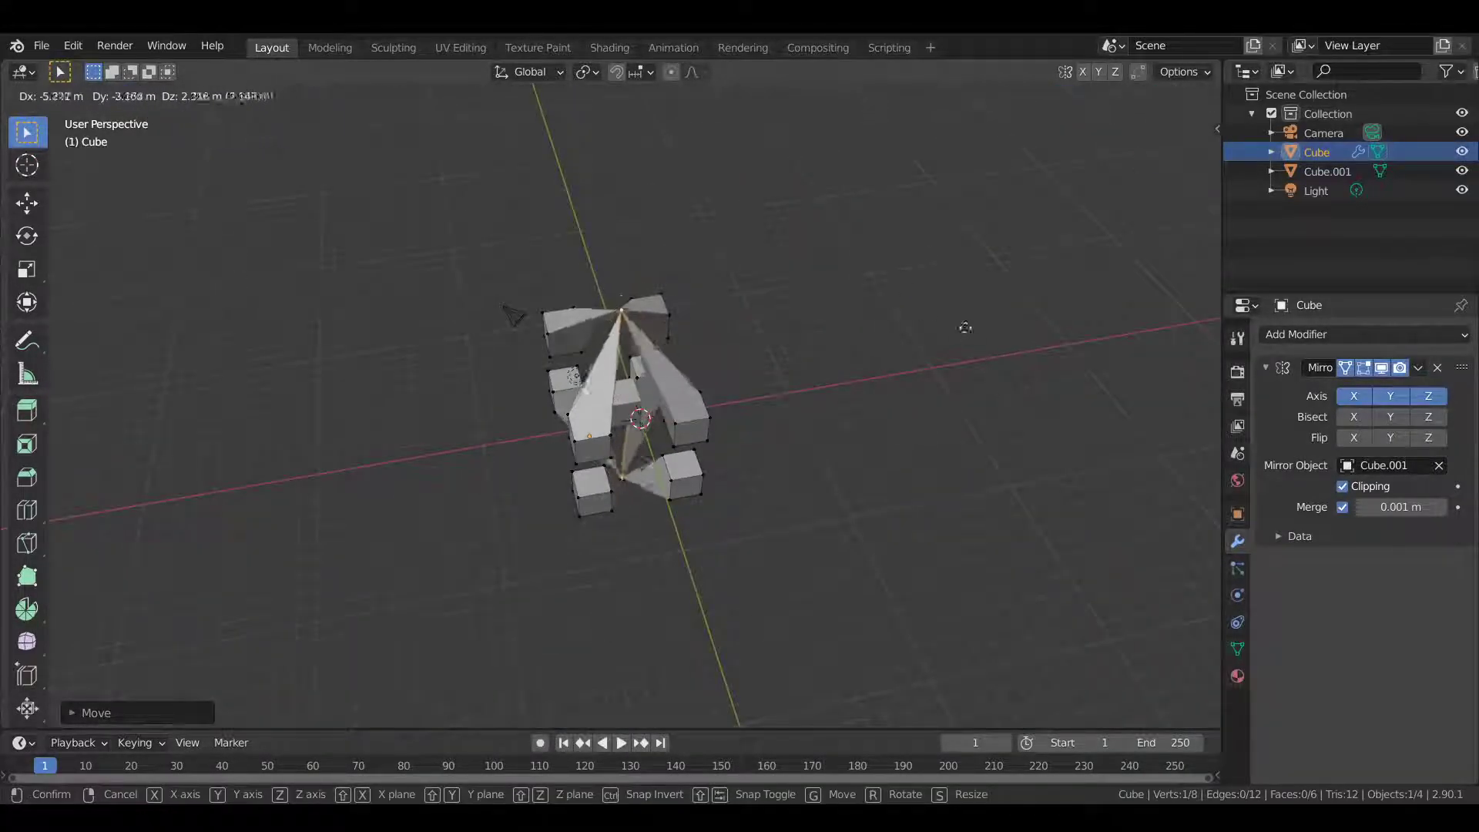
click(965, 307)
scroll(917, 315, up, 5)
middle_drag(911, 317, 894, 266)
middle_drag(675, 345, 422, 264)
Step: Lower the clipped vertex until it joins its mirror copy across the Z plane
key(g)
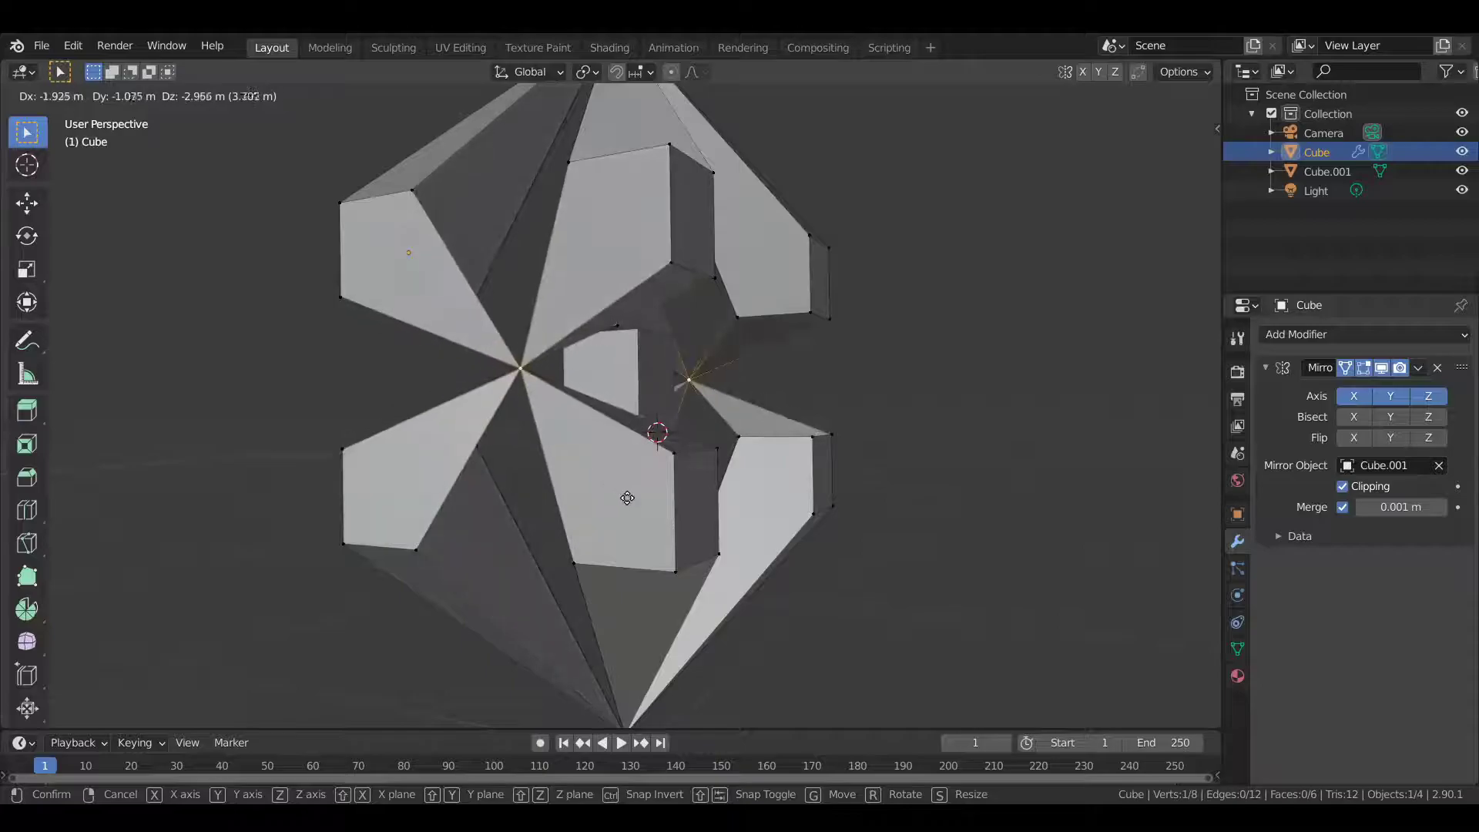
click(784, 526)
middle_drag(783, 526, 686, 347)
scroll(760, 432, up, 4)
scroll(852, 449, up, 3)
Step: Test moving the merged vertex again and undo the clipped vertex moves
key(g)
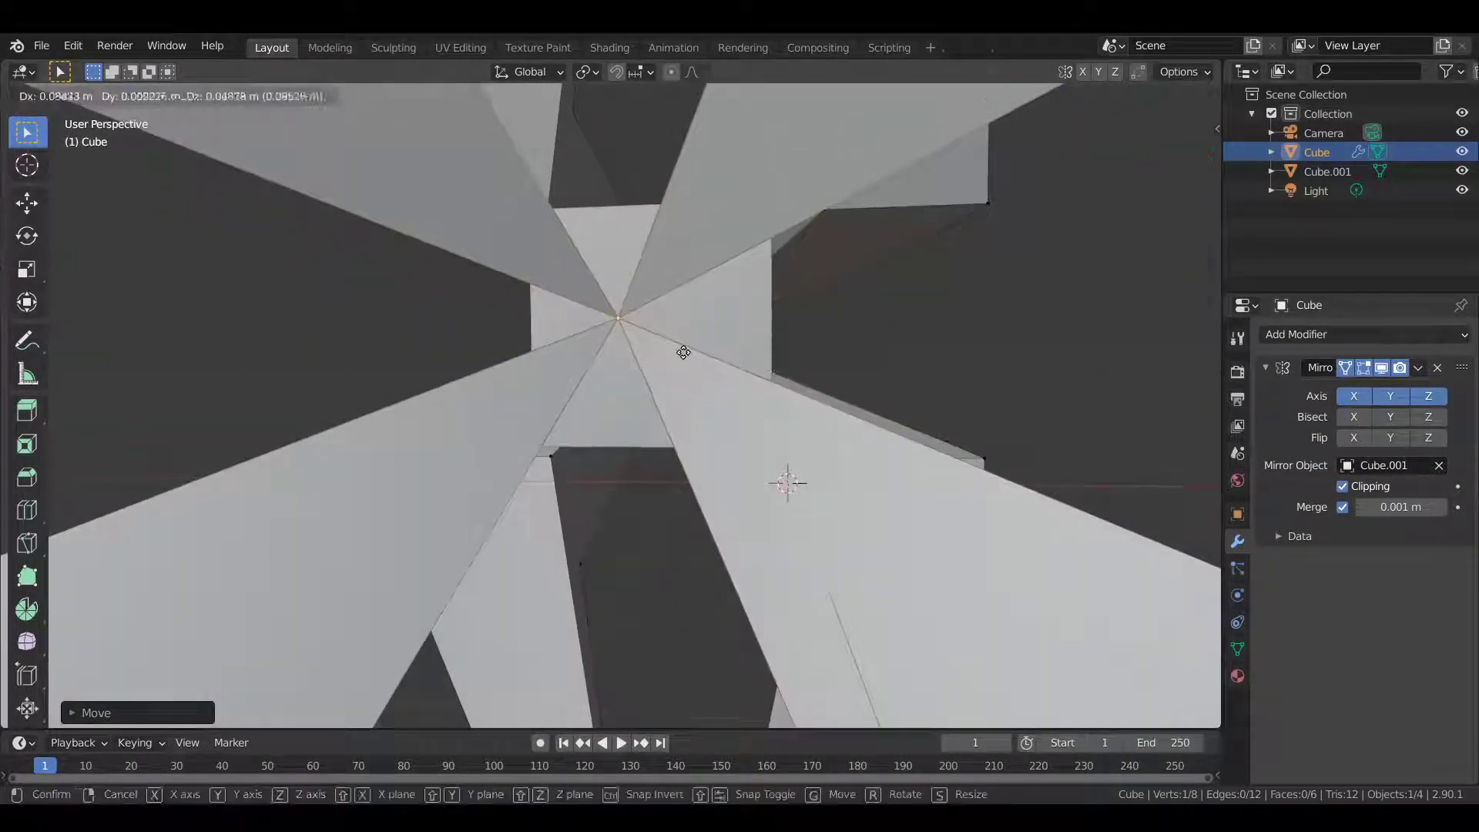
click(593, 361)
scroll(594, 361, down, 6)
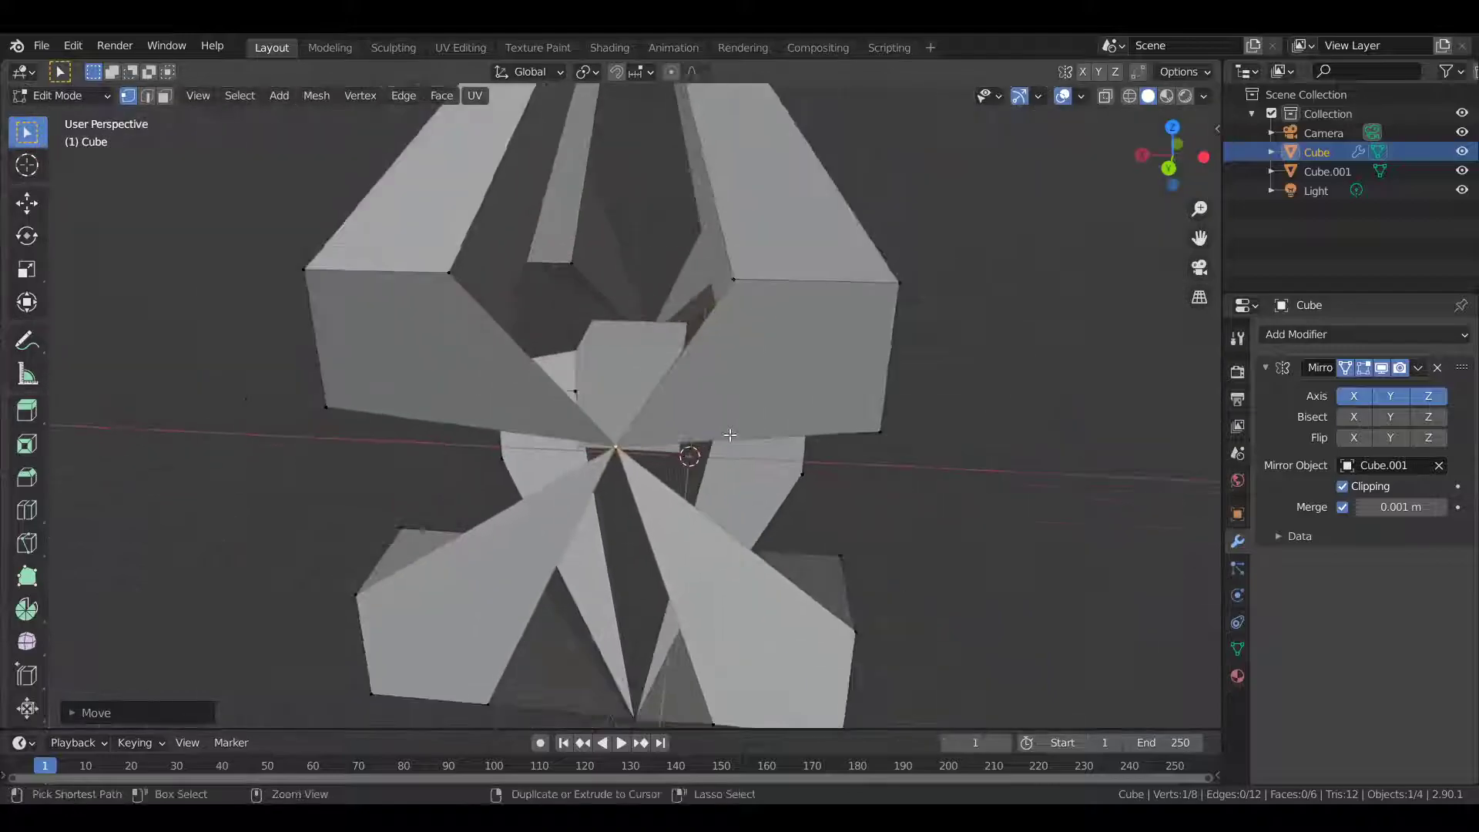
key(ctrl+z)
key(ctrl+z)
key(ctrl+z)
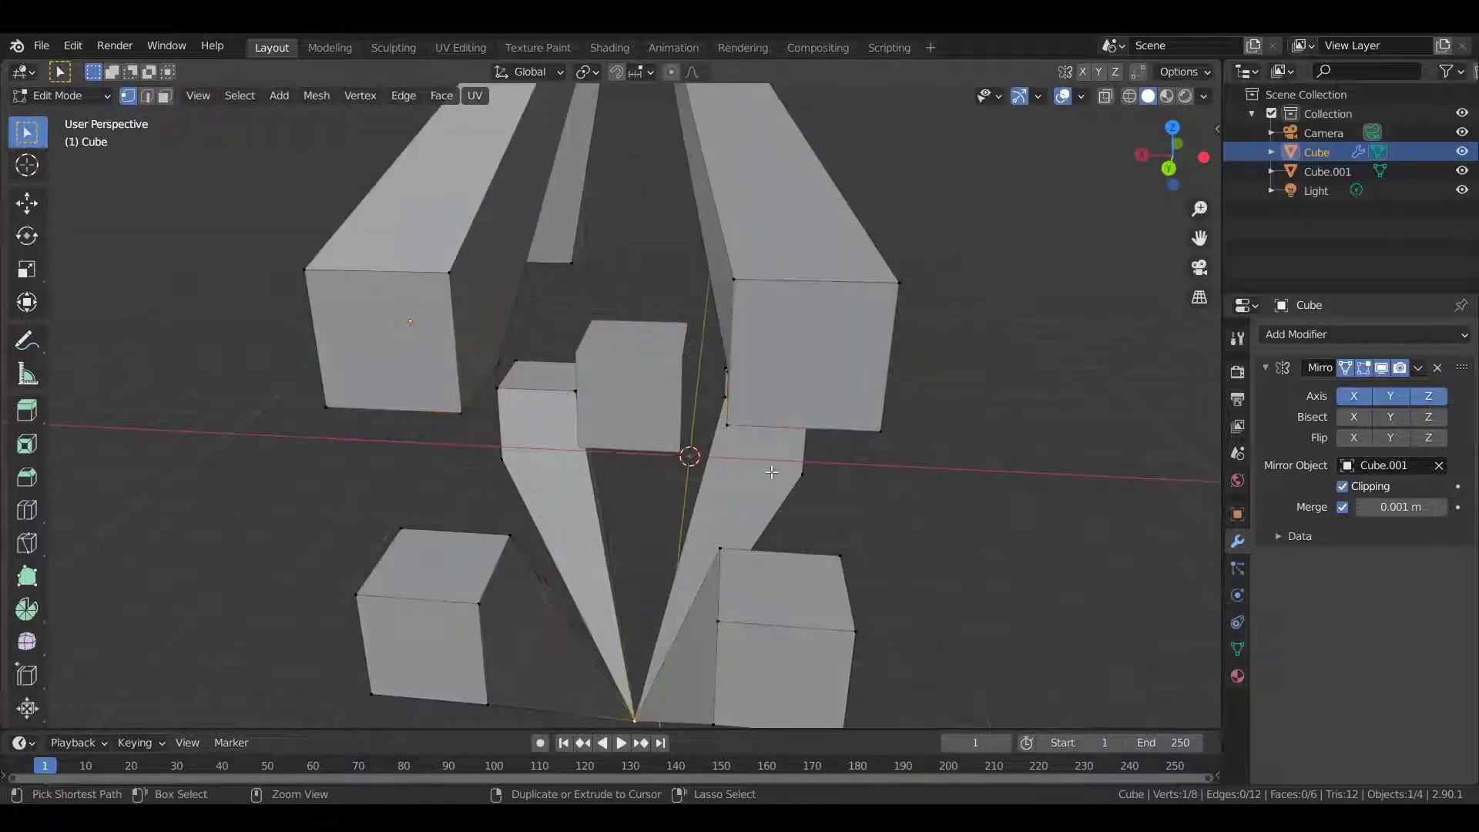
Step: Remove the Mirror modifier from the cube and add a Solidify modifier instead
click(1437, 368)
click(1398, 334)
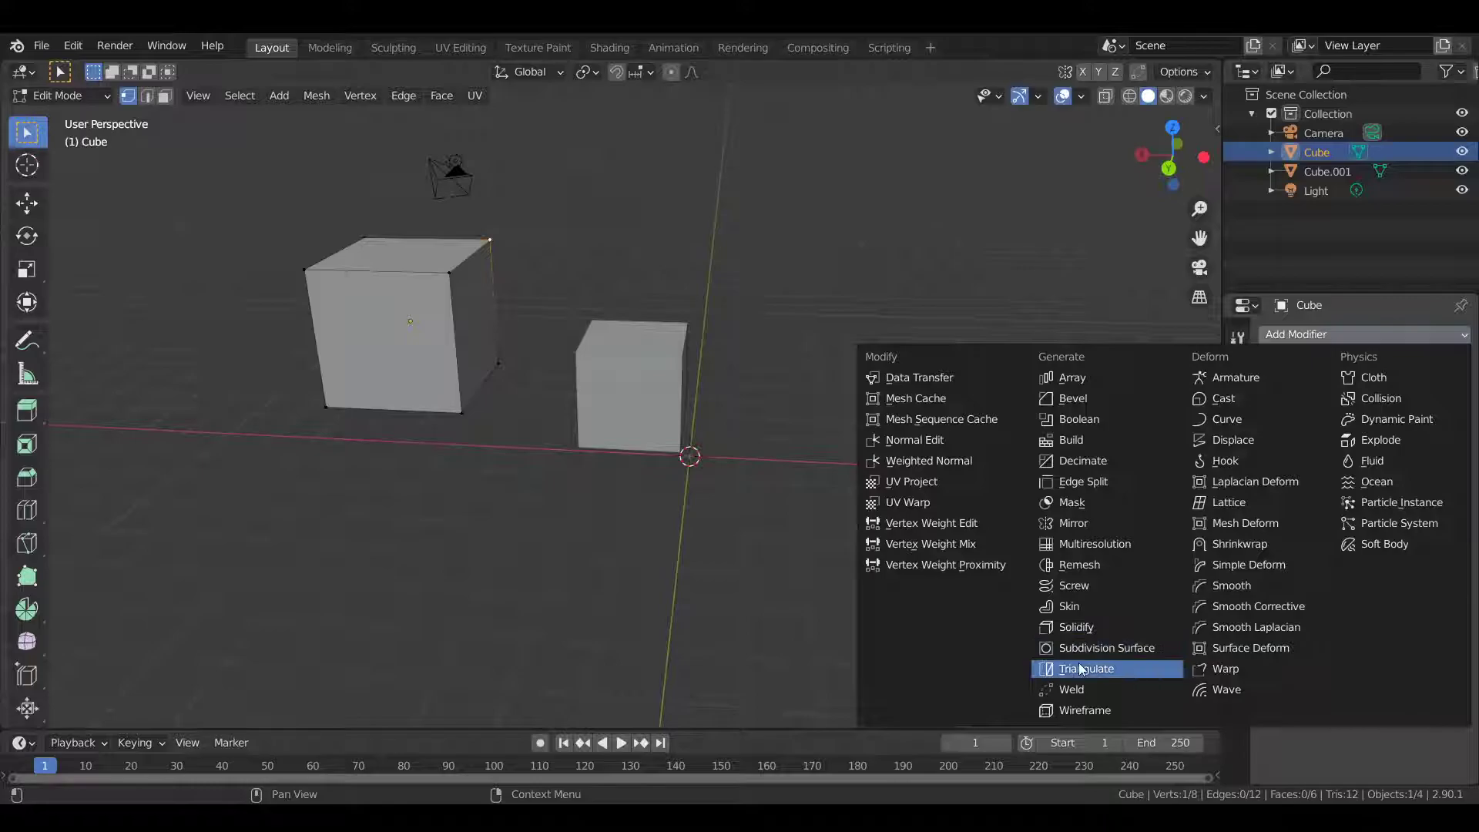
click(1138, 622)
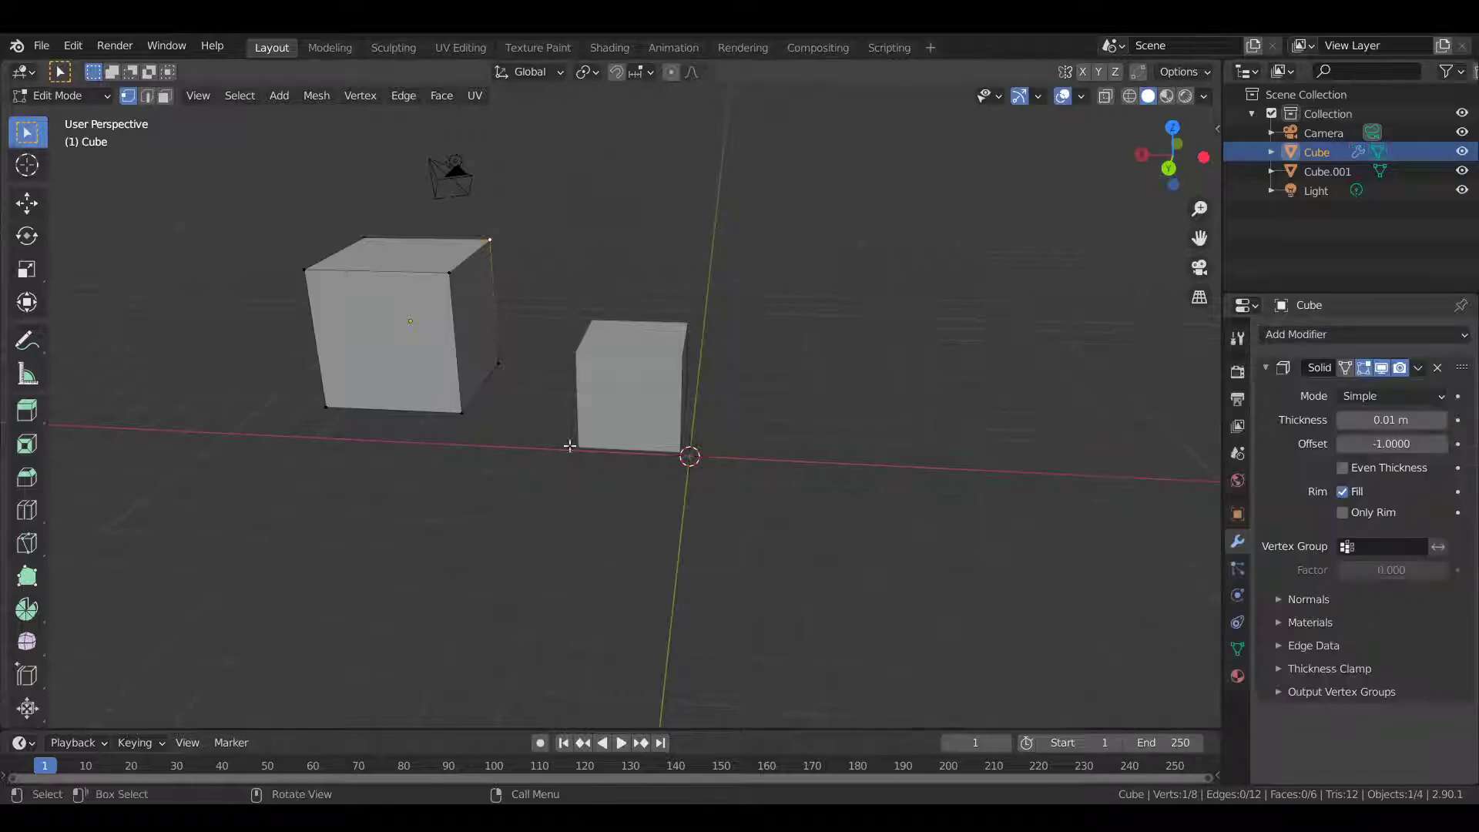
Step: Delete the cube's front face using face selection in Edit Mode
middle_drag(597, 459, 501, 385)
key(Tab)
key(Tab)
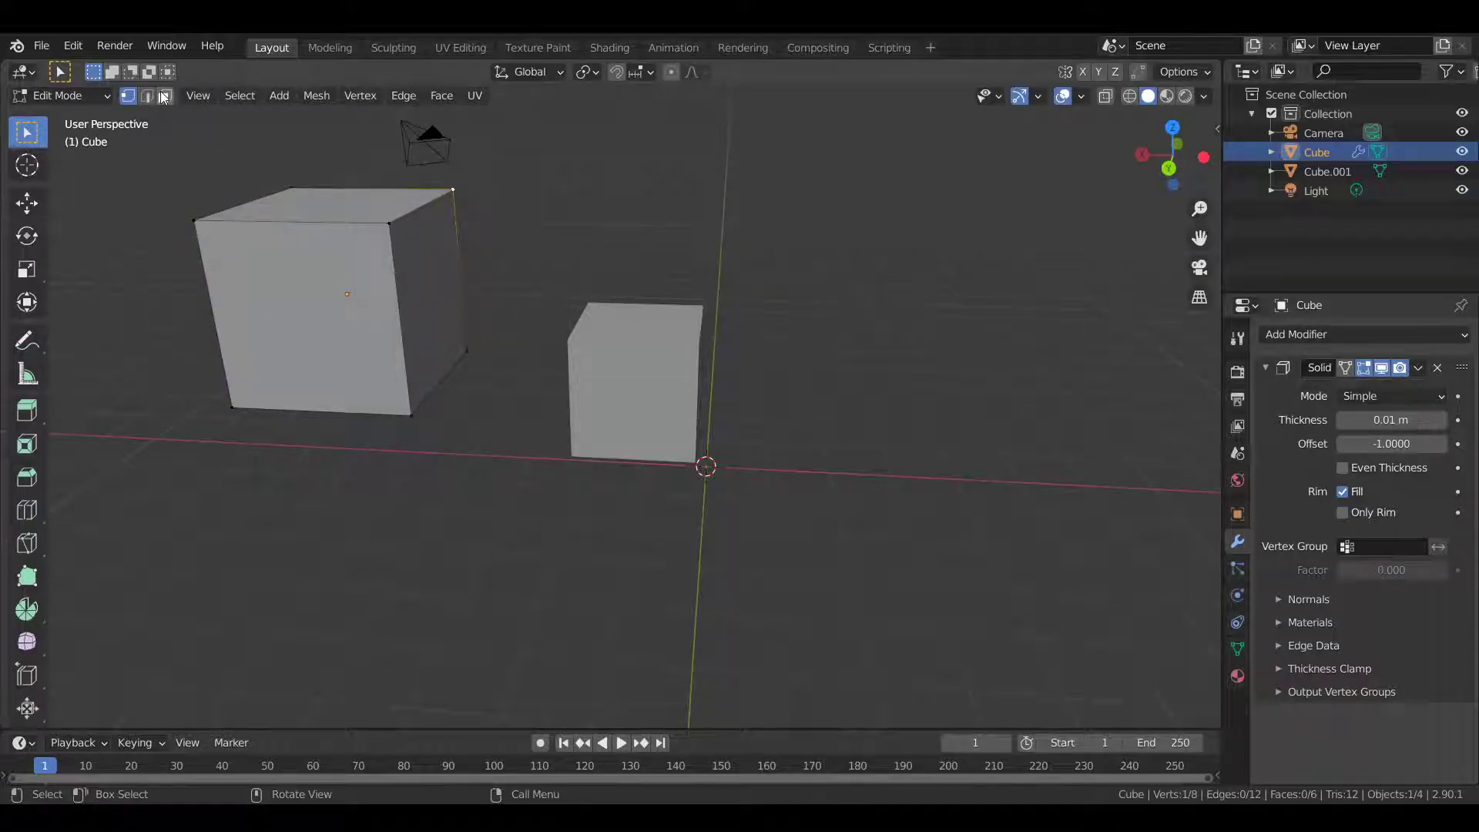
click(344, 348)
key(x)
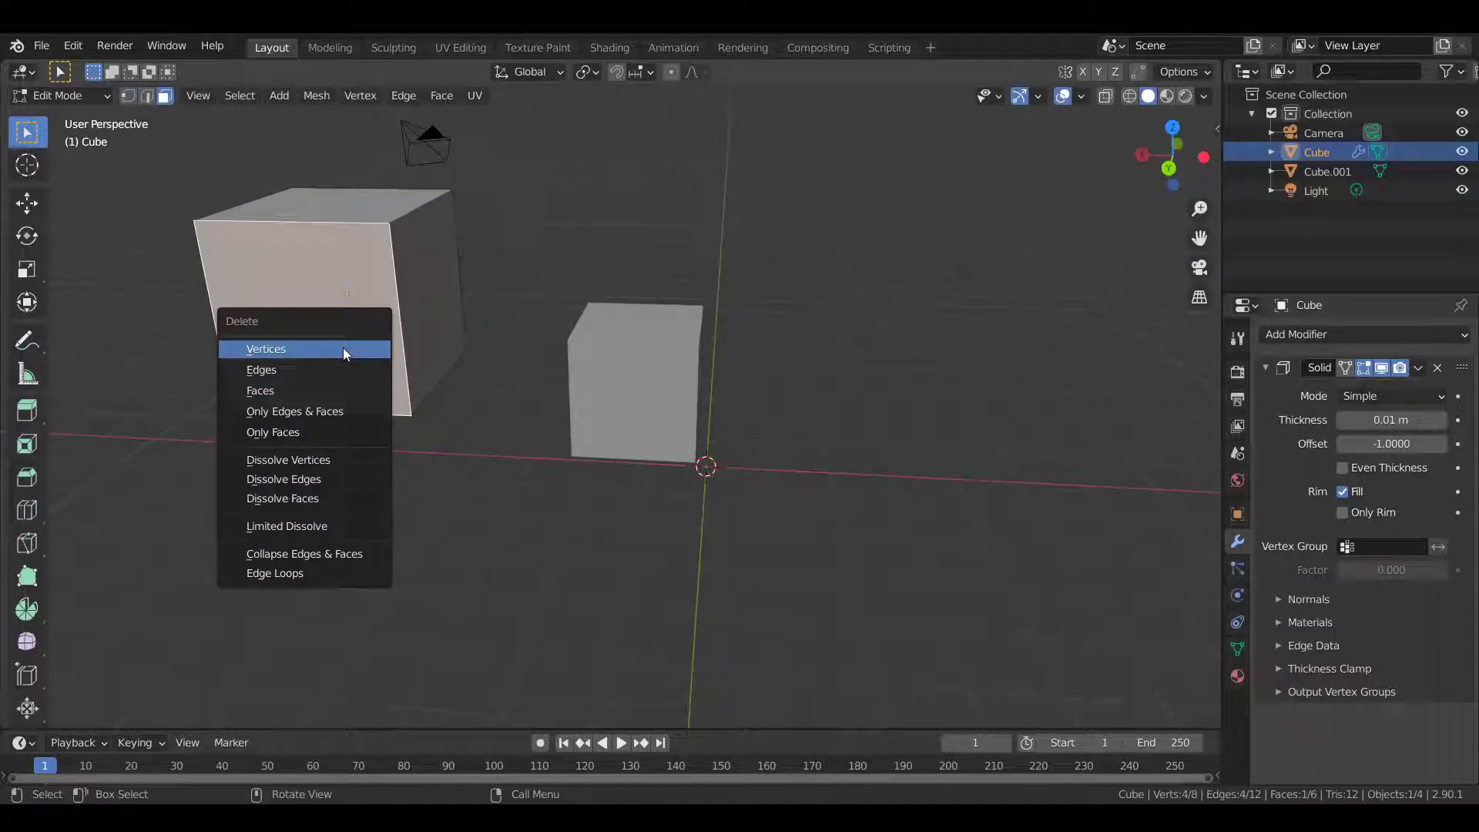
click(291, 387)
shift+middle_drag(290, 389, 759, 375)
scroll(786, 376, up, 3)
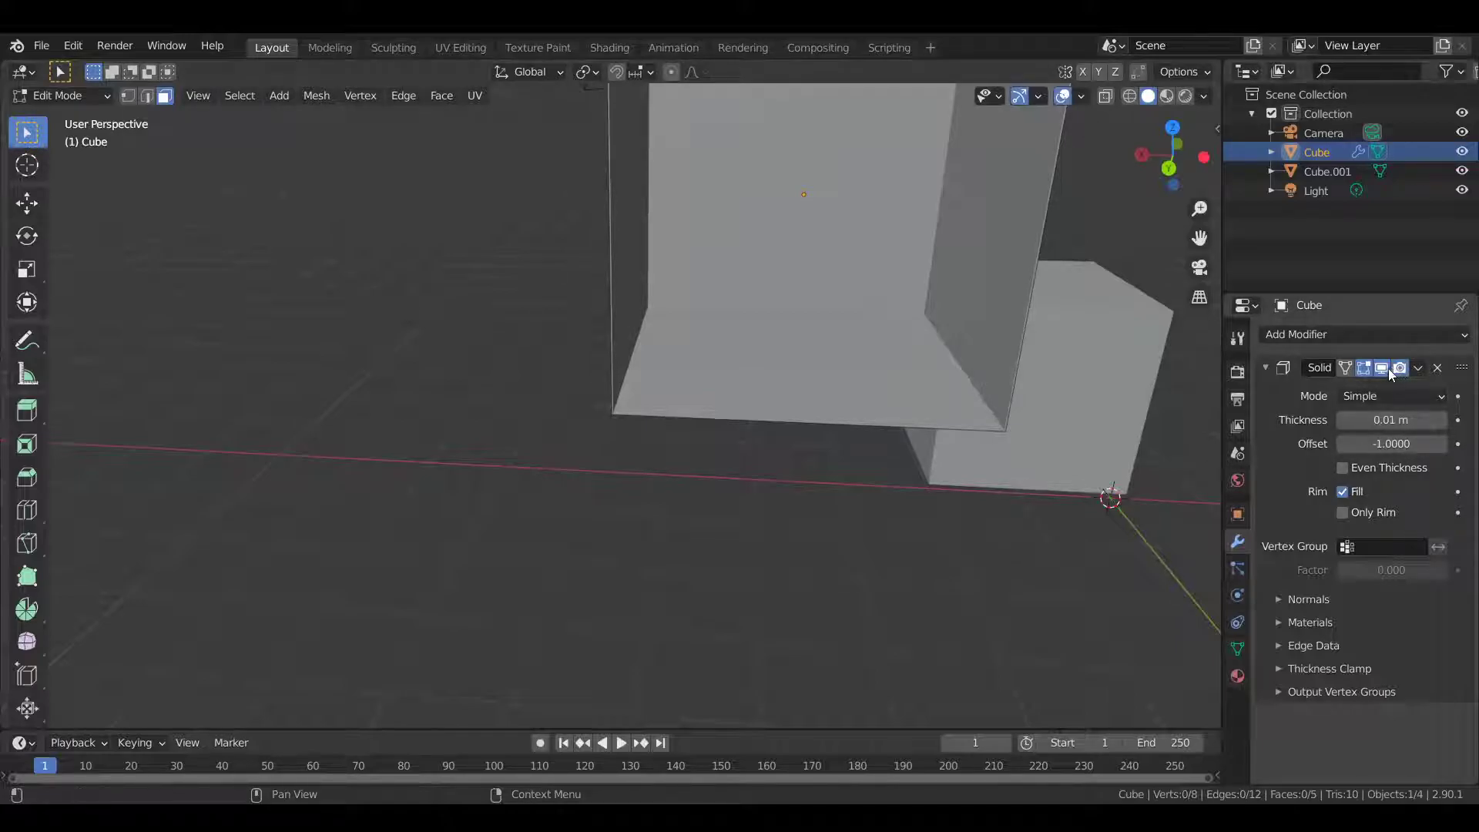
Step: Turn off the Solidify modifier's viewport display and deselect the open cube in Object Mode
key(Tab)
shift+middle_drag(989, 339, 928, 455)
click(1075, 267)
middle_drag(1037, 339, 898, 310)
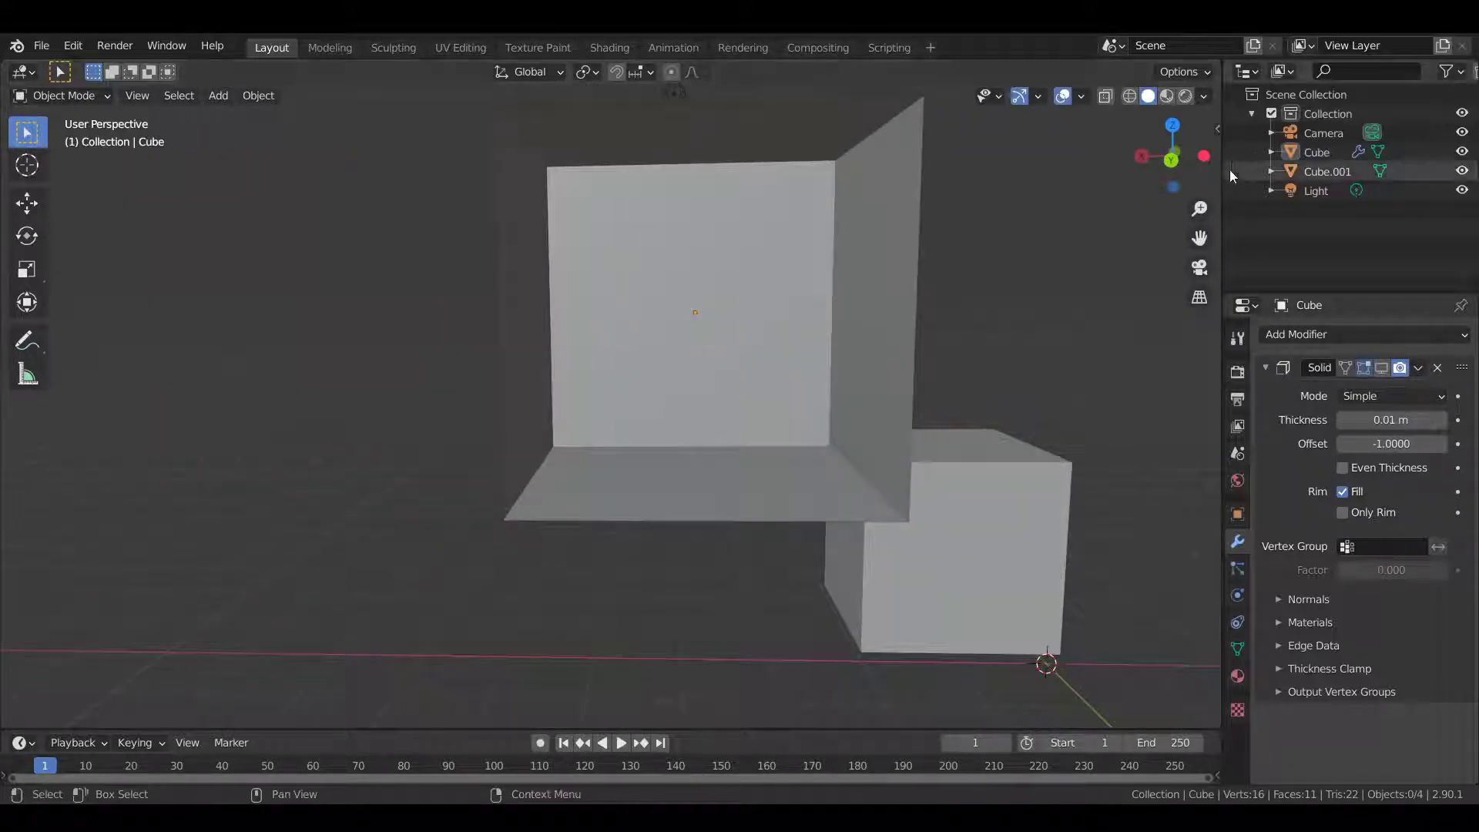
Step: Enable Backface Culling in the viewport shading and inspect the open cube's single-sided faces
click(1203, 95)
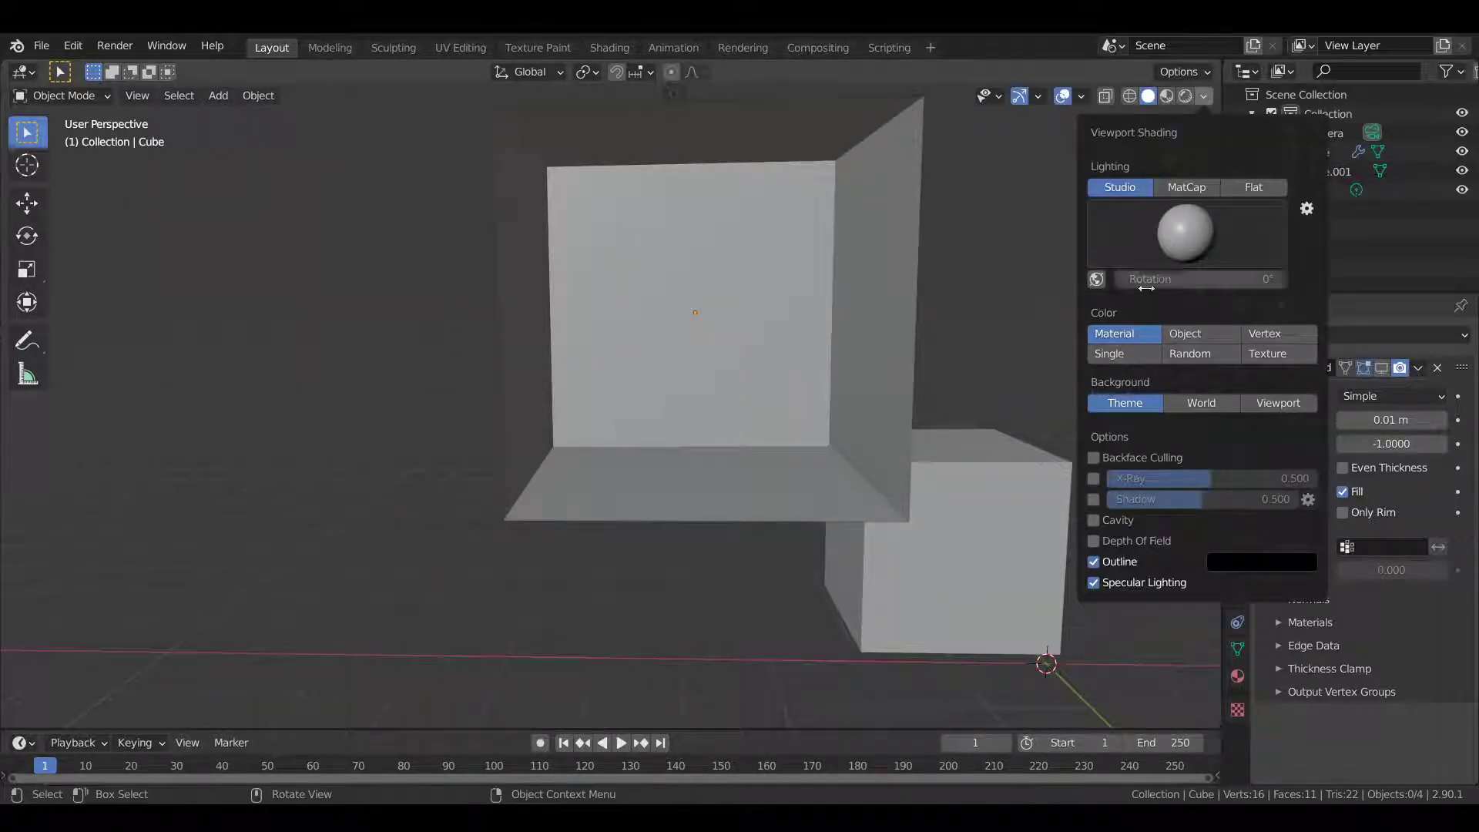
click(1094, 458)
middle_drag(984, 325, 909, 358)
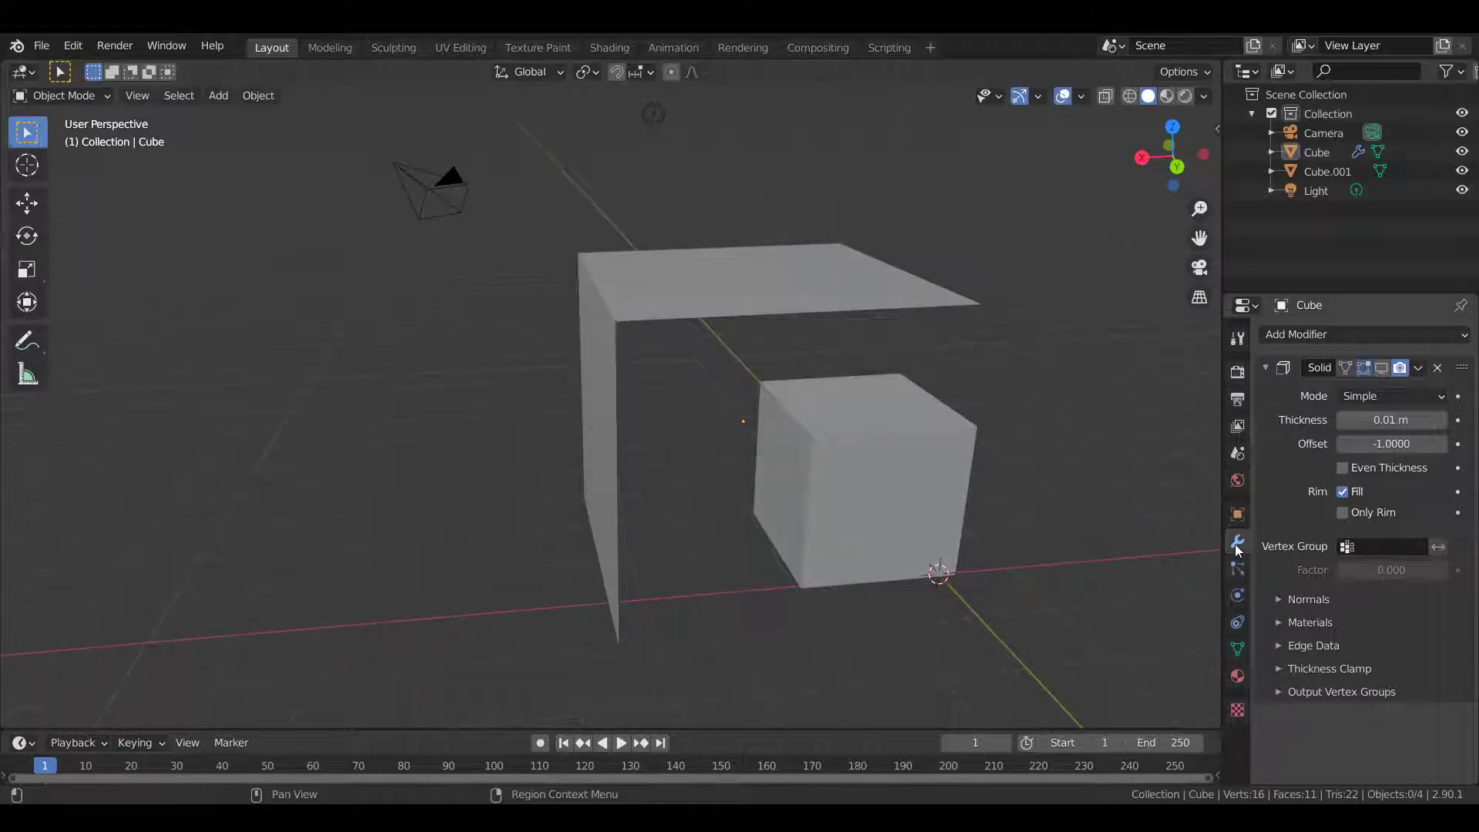
Step: Turn the Solidify modifier's viewport display back on and raise its thickness to 0.33 m
click(1382, 367)
middle_drag(856, 409, 955, 539)
scroll(899, 467, up, 2)
middle_drag(899, 467, 693, 355)
scroll(1030, 512, down, 4)
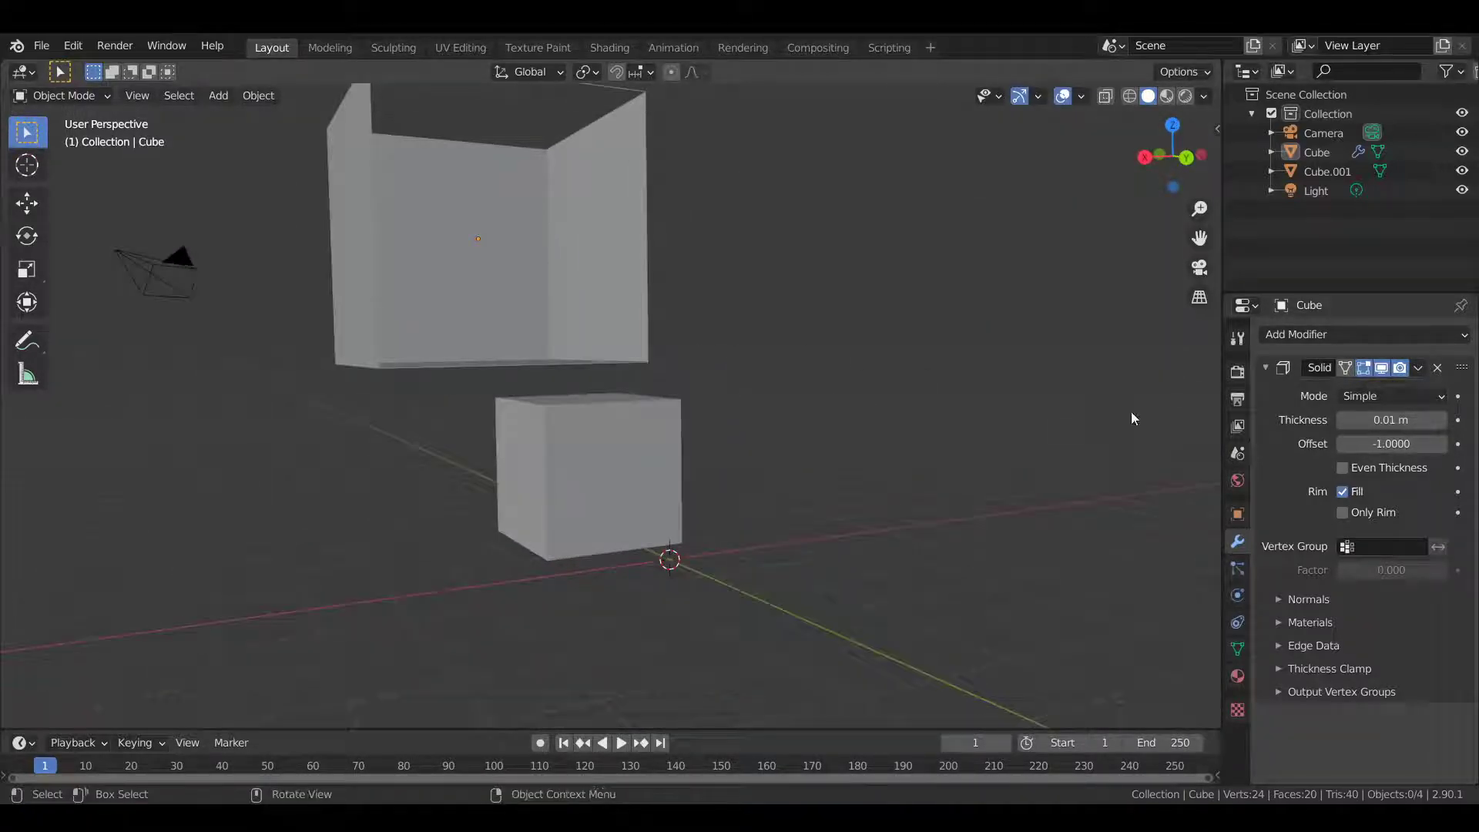
drag(1391, 420, 1425, 420)
middle_drag(805, 385, 829, 402)
scroll(838, 421, up, 2)
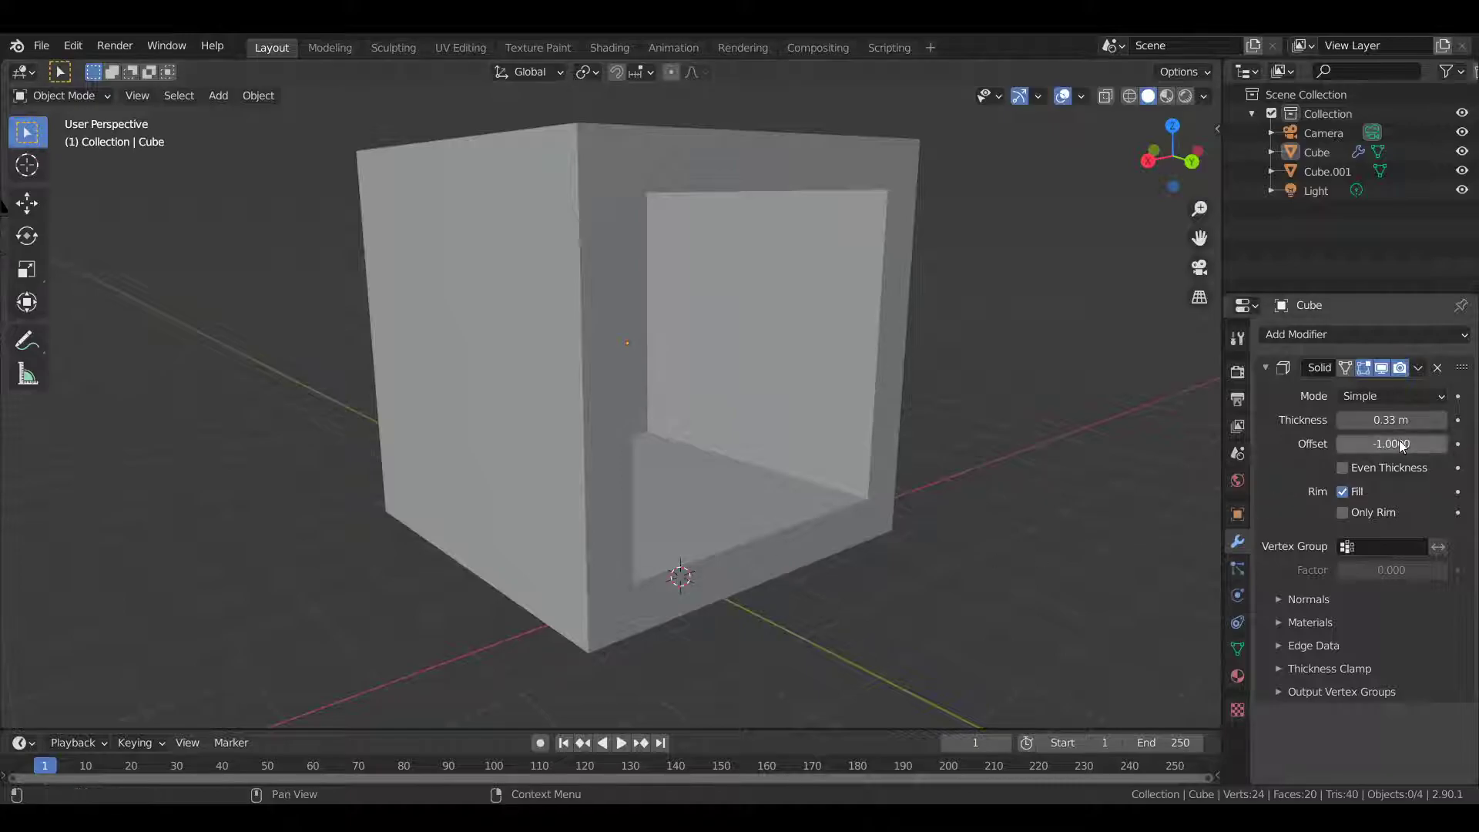
scroll(743, 368, down, 3)
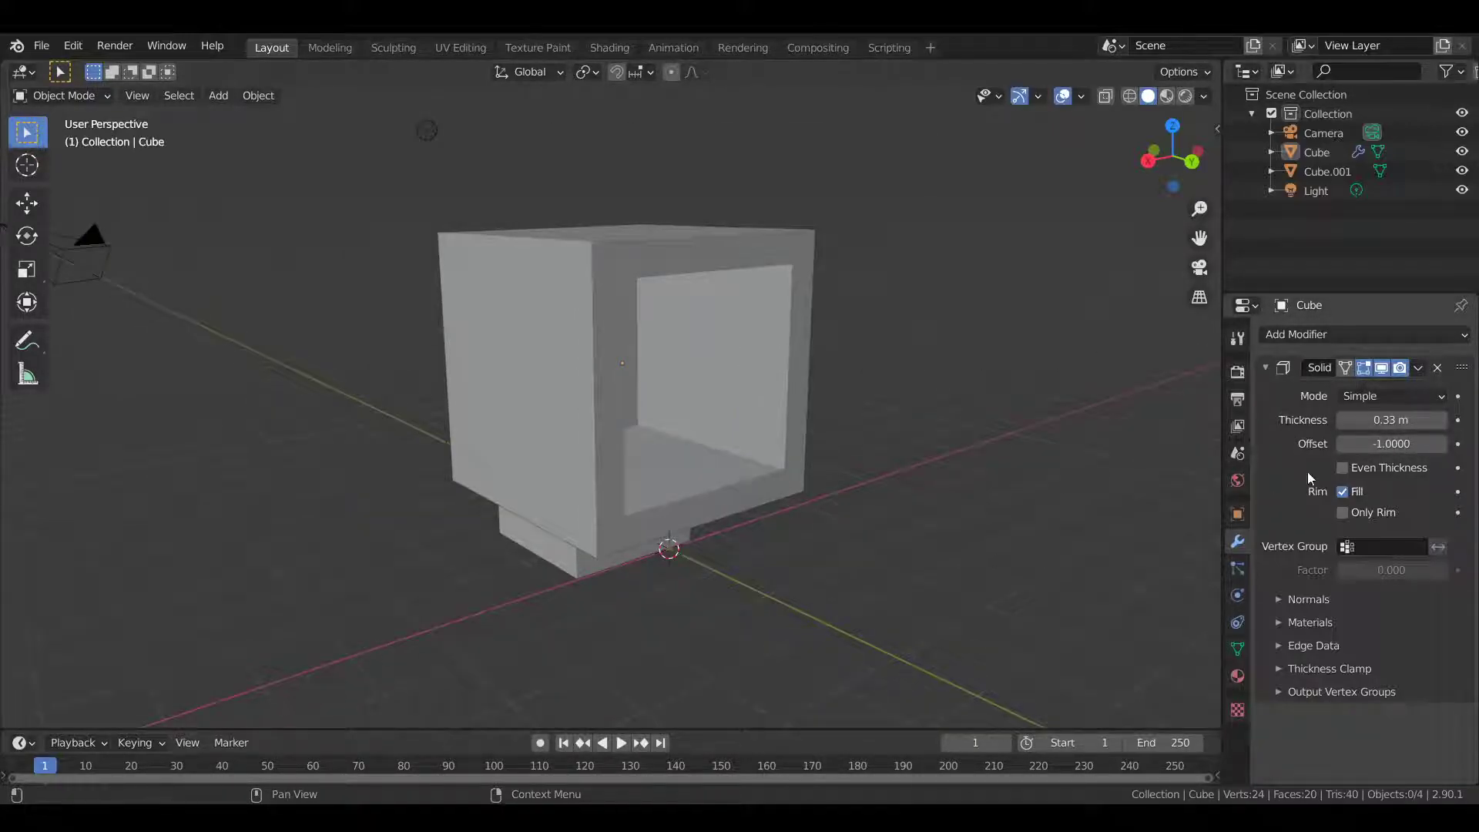
Step: Remove the Solidify modifier from the open cube, and try a Subdivision Surface modifier on it before undoing that
click(1438, 367)
click(1376, 336)
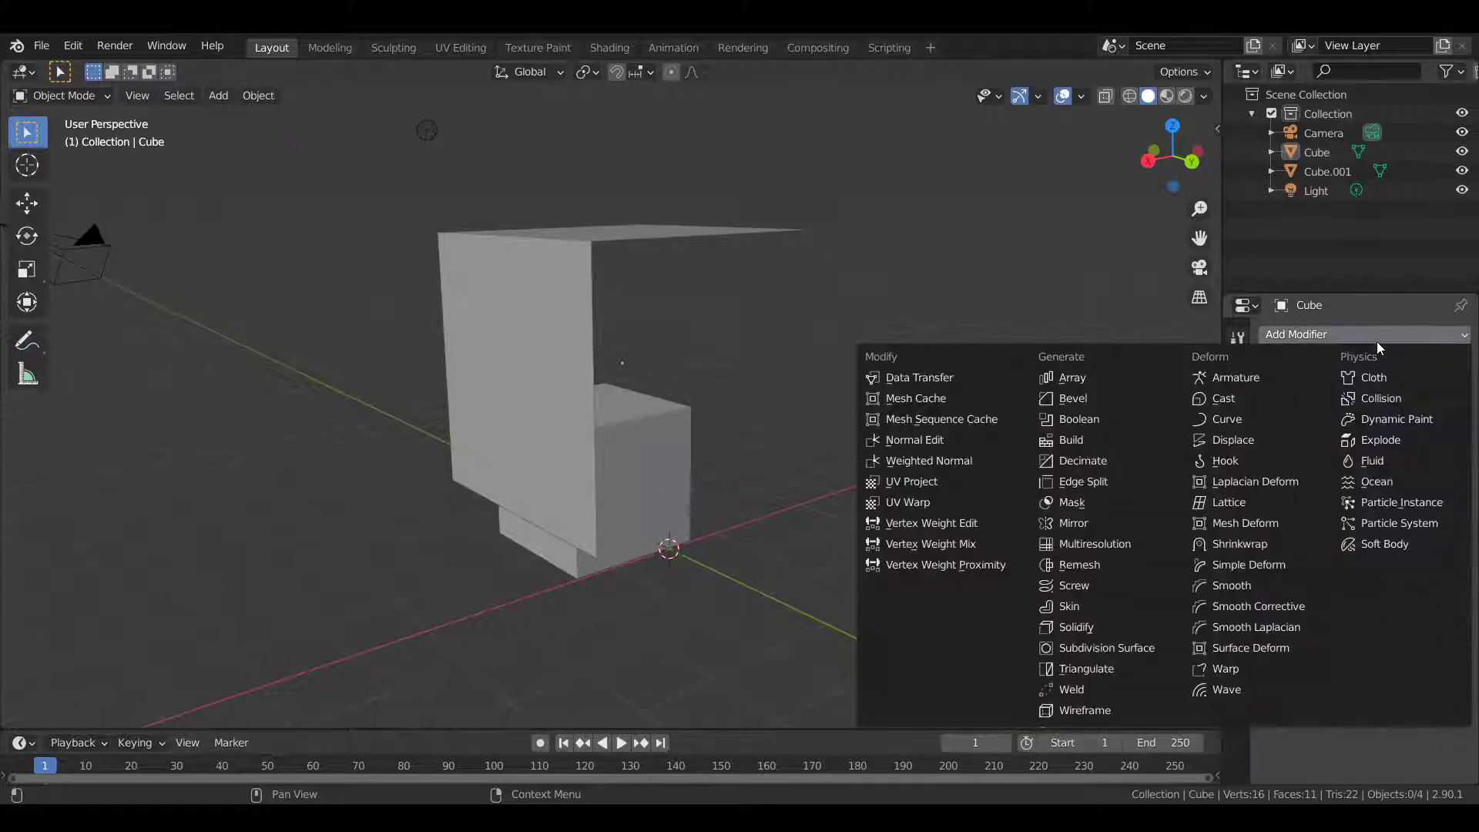
click(1085, 647)
middle_drag(880, 349, 1072, 400)
key(ctrl+z)
Step: Delete the open cube and select the remaining closed cube
click(1000, 381)
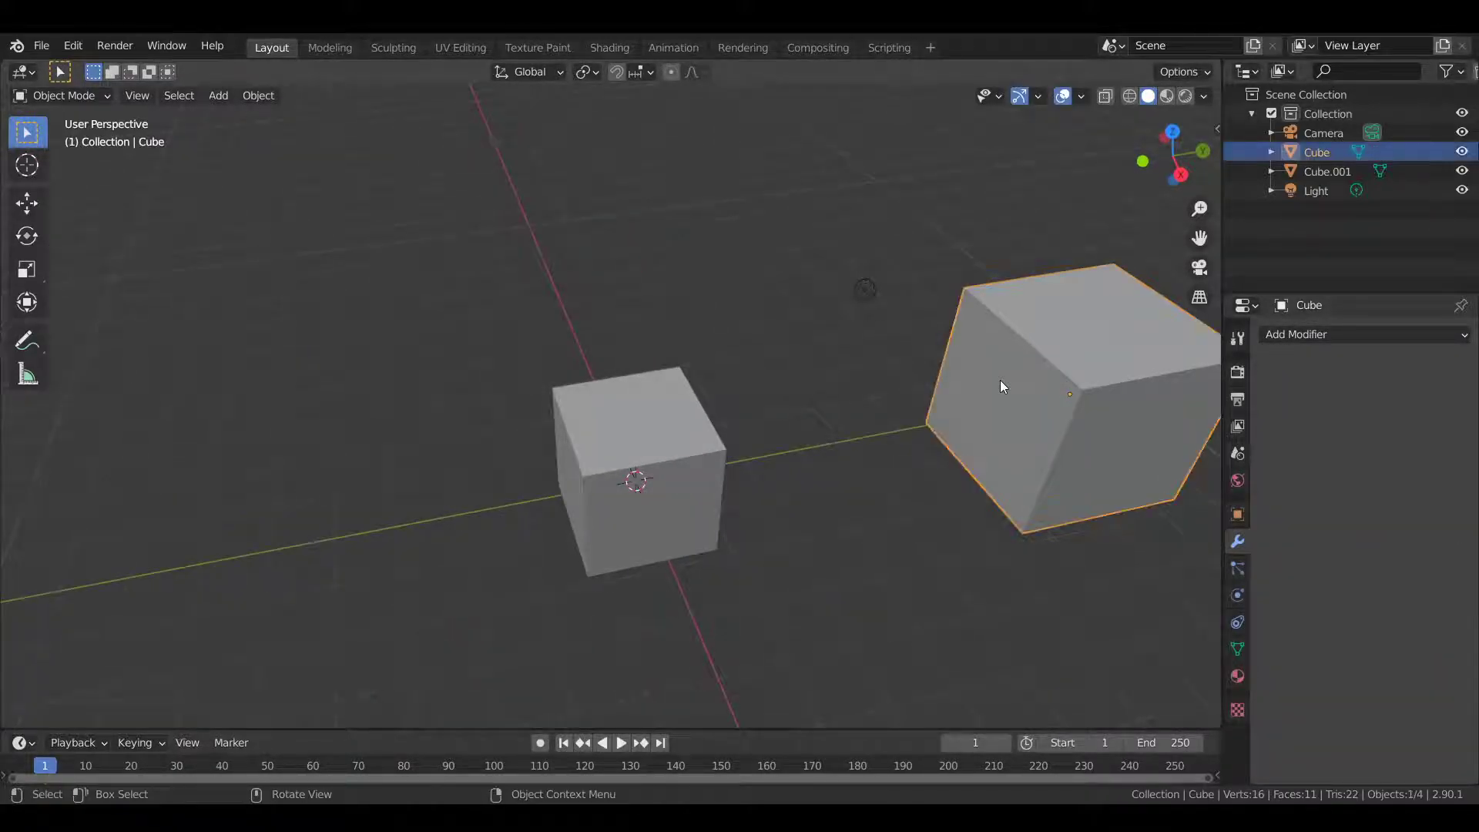
key(Delete)
click(698, 467)
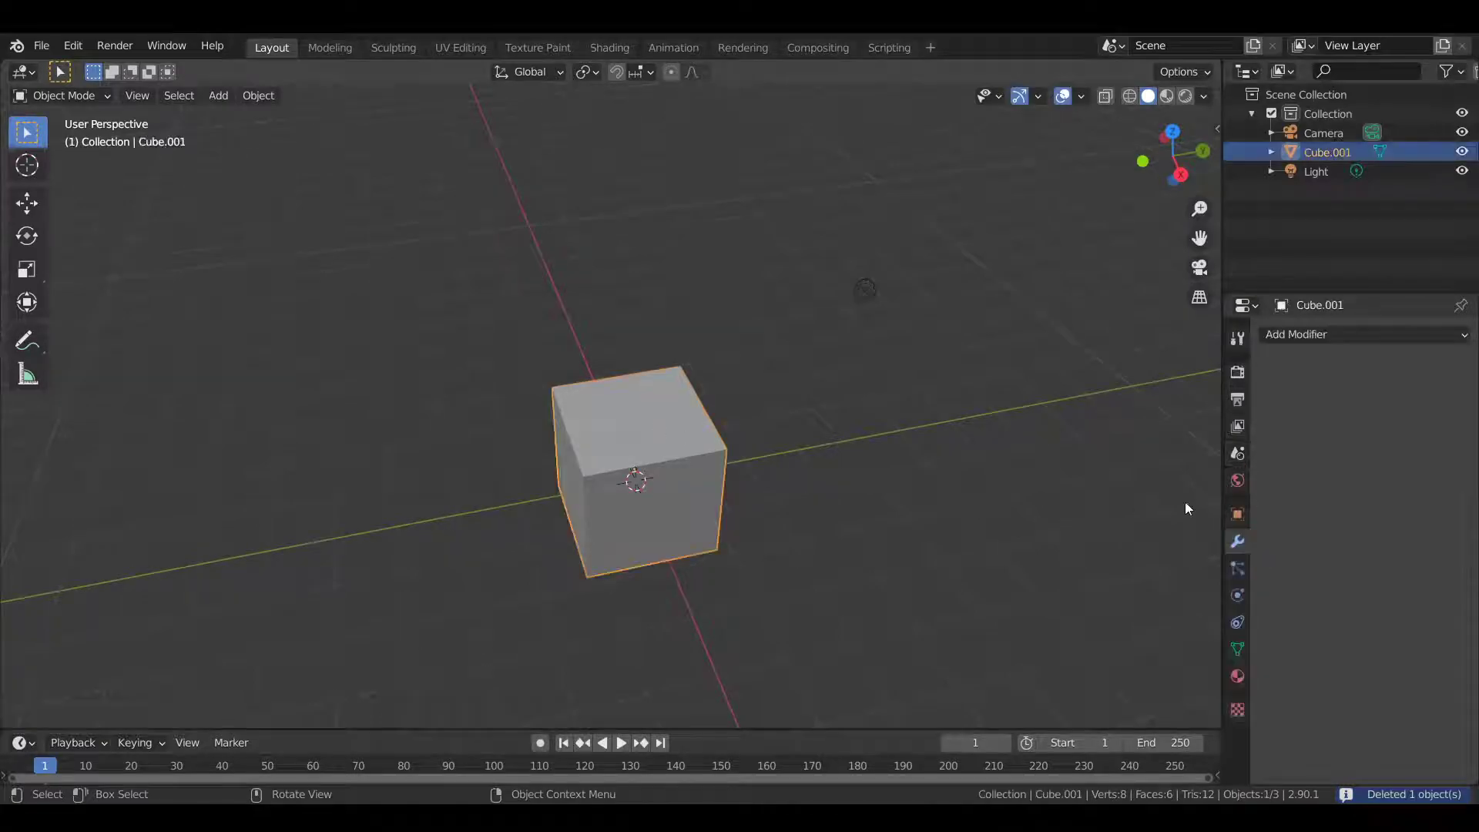
Step: Try a Subdivision Surface modifier on the remaining cube and remove it again
click(1328, 336)
click(1093, 649)
middle_drag(799, 485, 755, 362)
click(1439, 368)
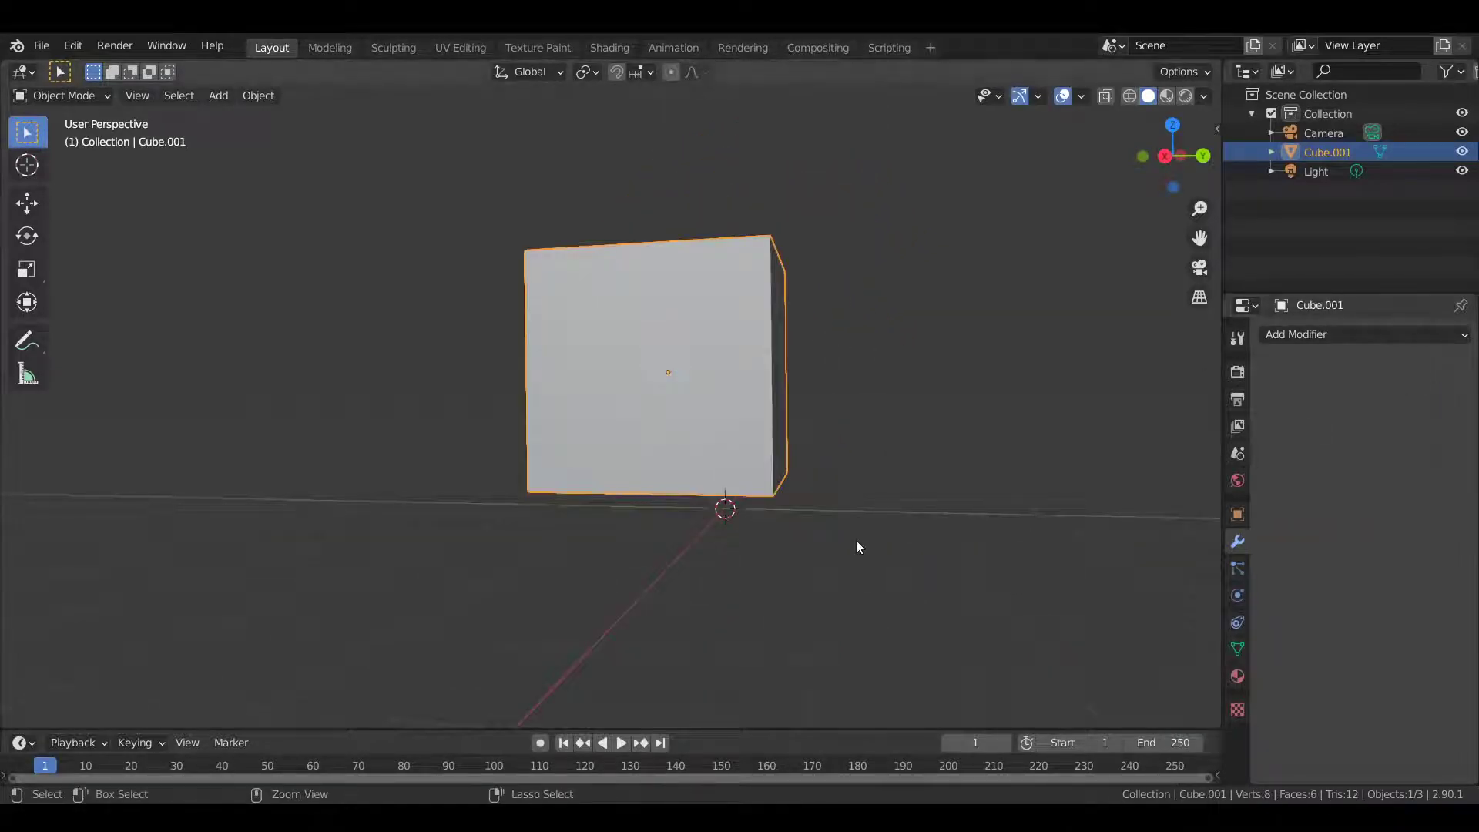
Step: Try Subdivision Surface levels 3, 4 and 5 on the cube, removing the modifier after each one
key(ctrl+3)
click(1439, 369)
key(ctrl+4)
click(1437, 368)
key(ctrl+5)
click(1437, 368)
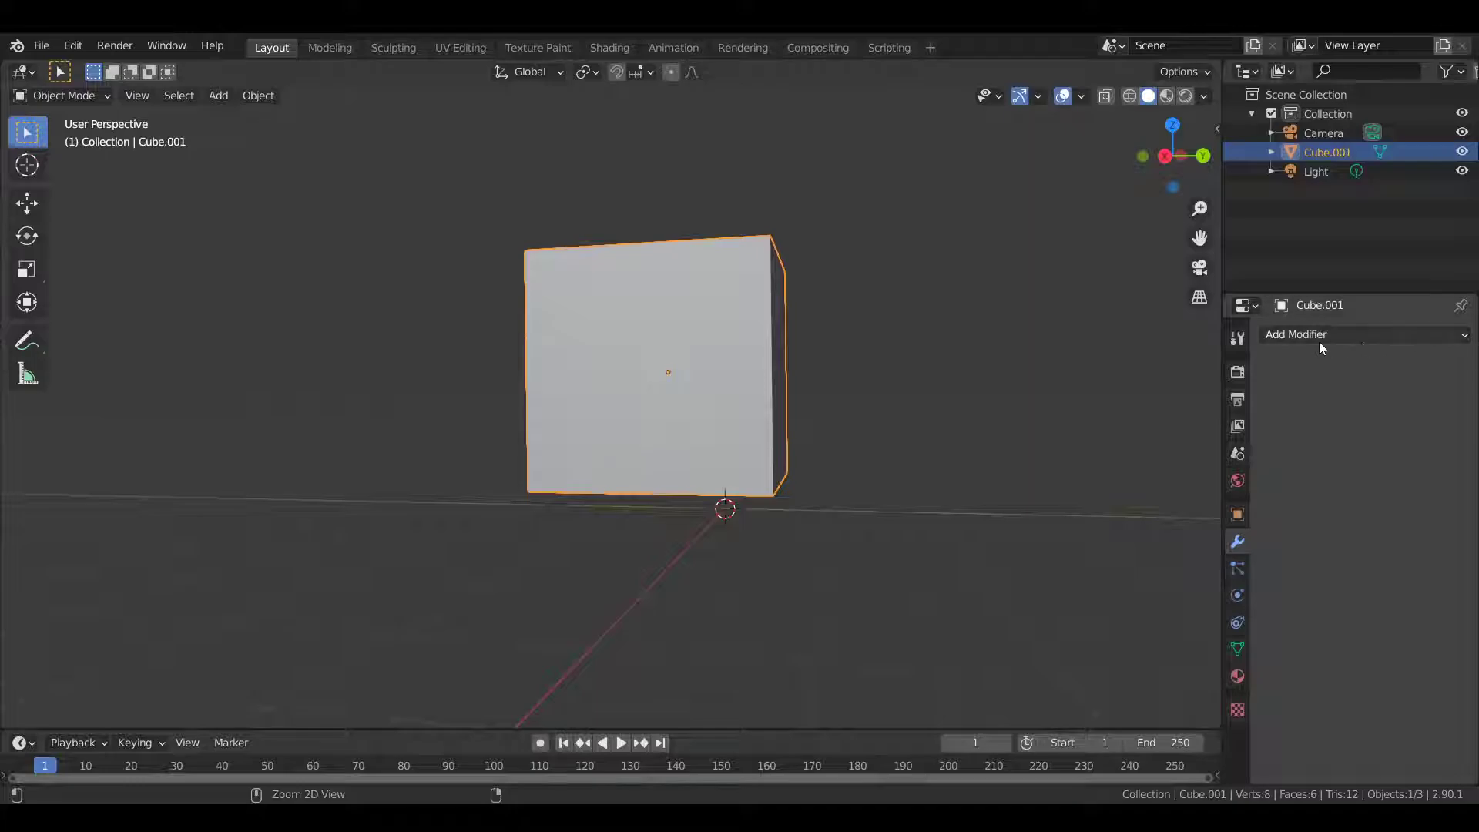
key(ctrl+5)
scroll(838, 428, up, 4)
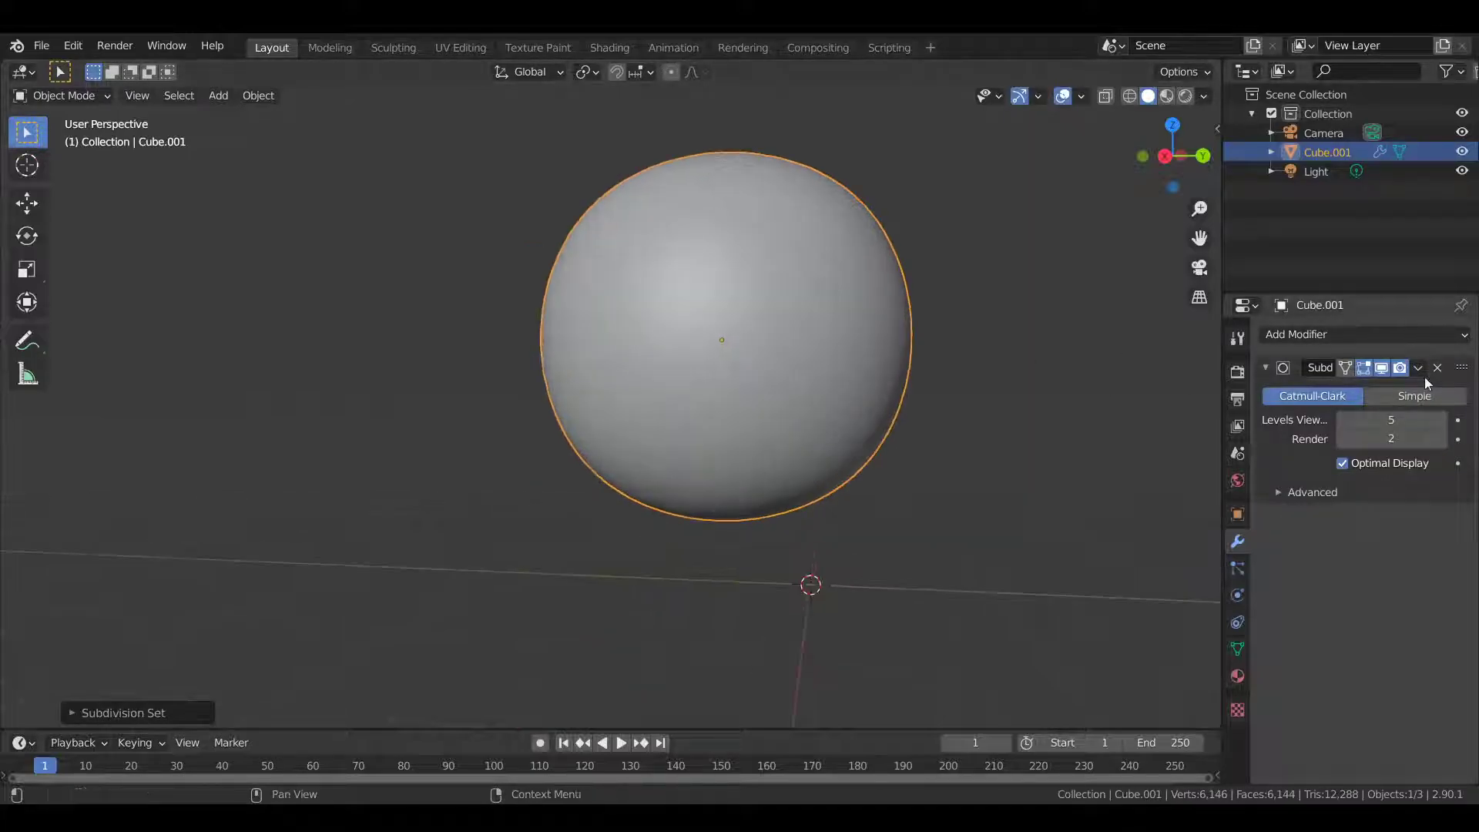
click(1437, 369)
scroll(963, 356, down, 4)
scroll(1010, 357, up, 3)
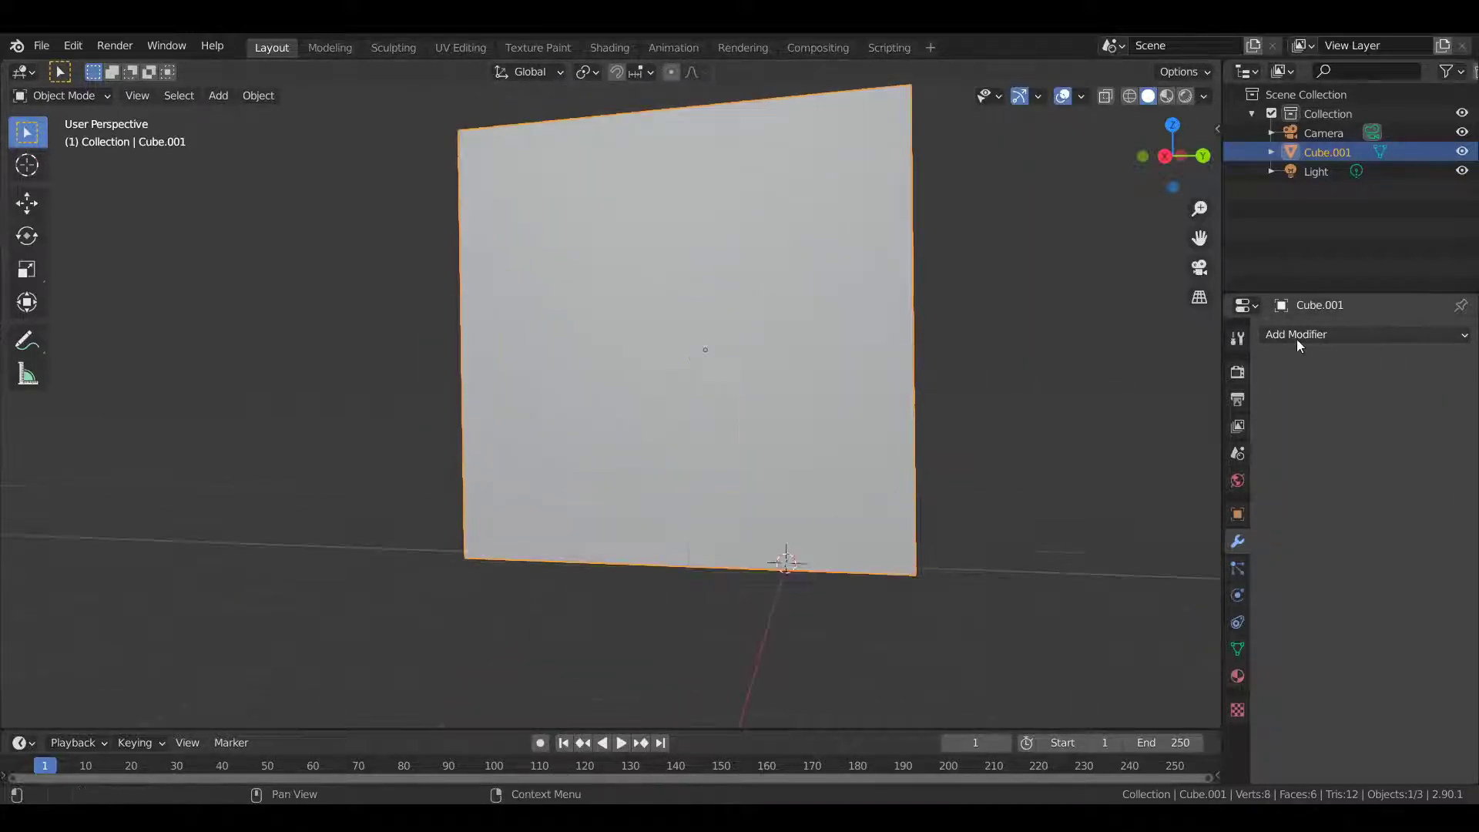
Step: Add a Subdivision Surface modifier to the cube with the default viewport level of 1
click(1310, 335)
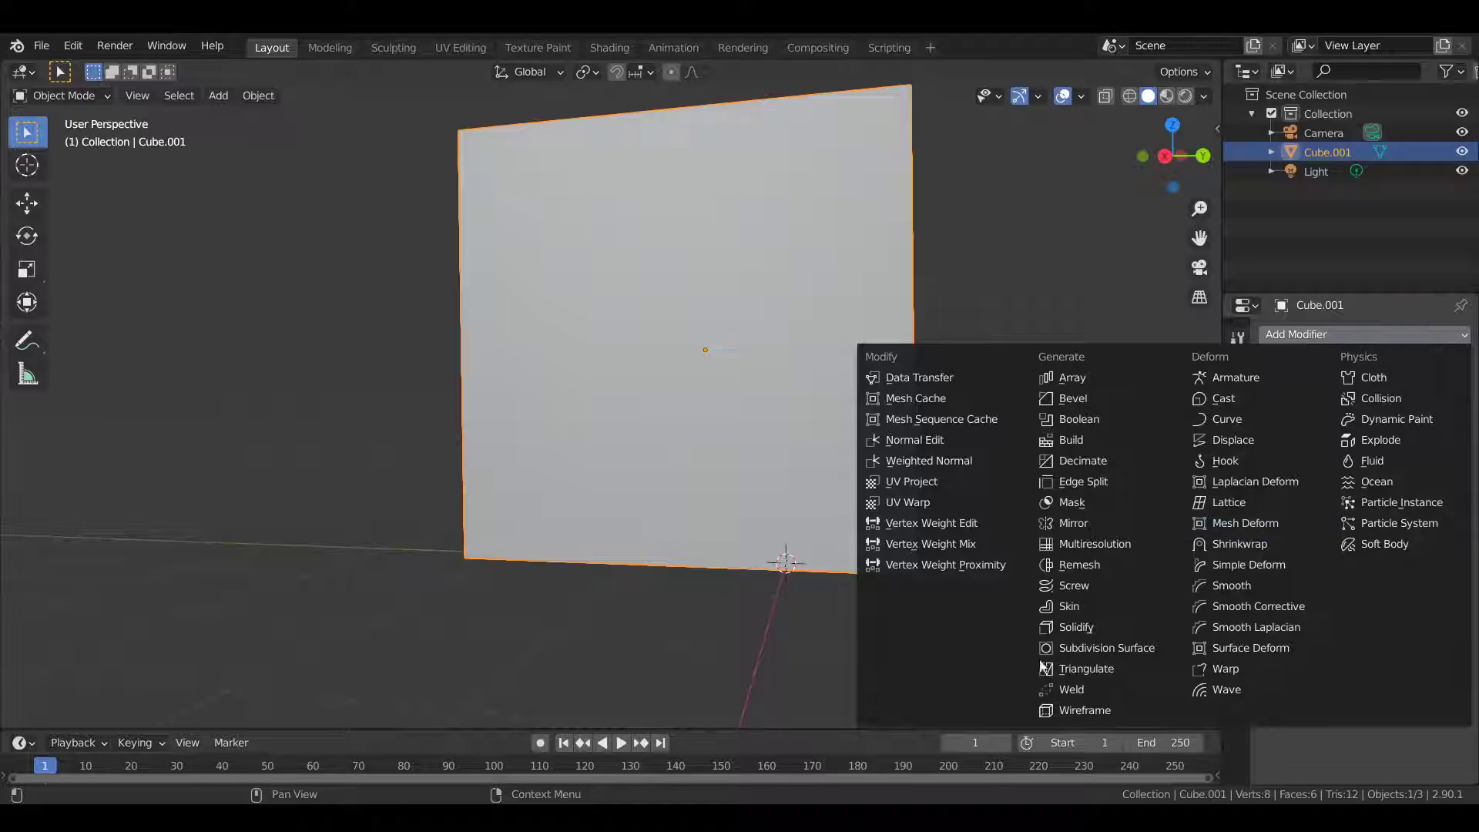
click(1094, 650)
scroll(807, 530, down, 2)
scroll(807, 529, up, 3)
middle_drag(815, 436, 732, 441)
scroll(778, 439, down, 2)
scroll(829, 436, up, 2)
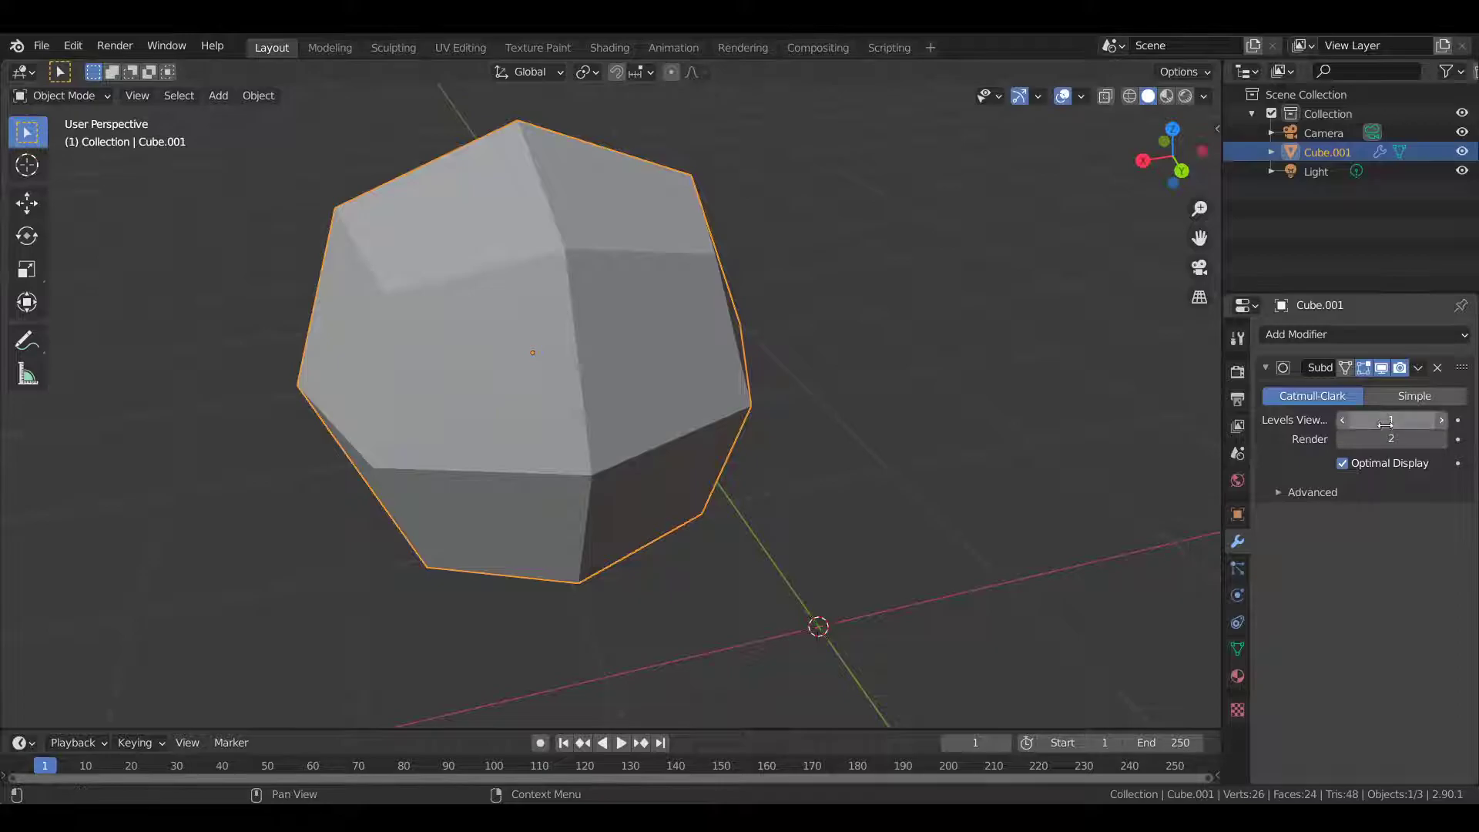
Step: Add a cylinder mesh and move it beside the subdivided cube
scroll(1078, 422, down, 5)
scroll(1028, 425, up, 1)
key(shift+a)
mouse_move(1001, 427)
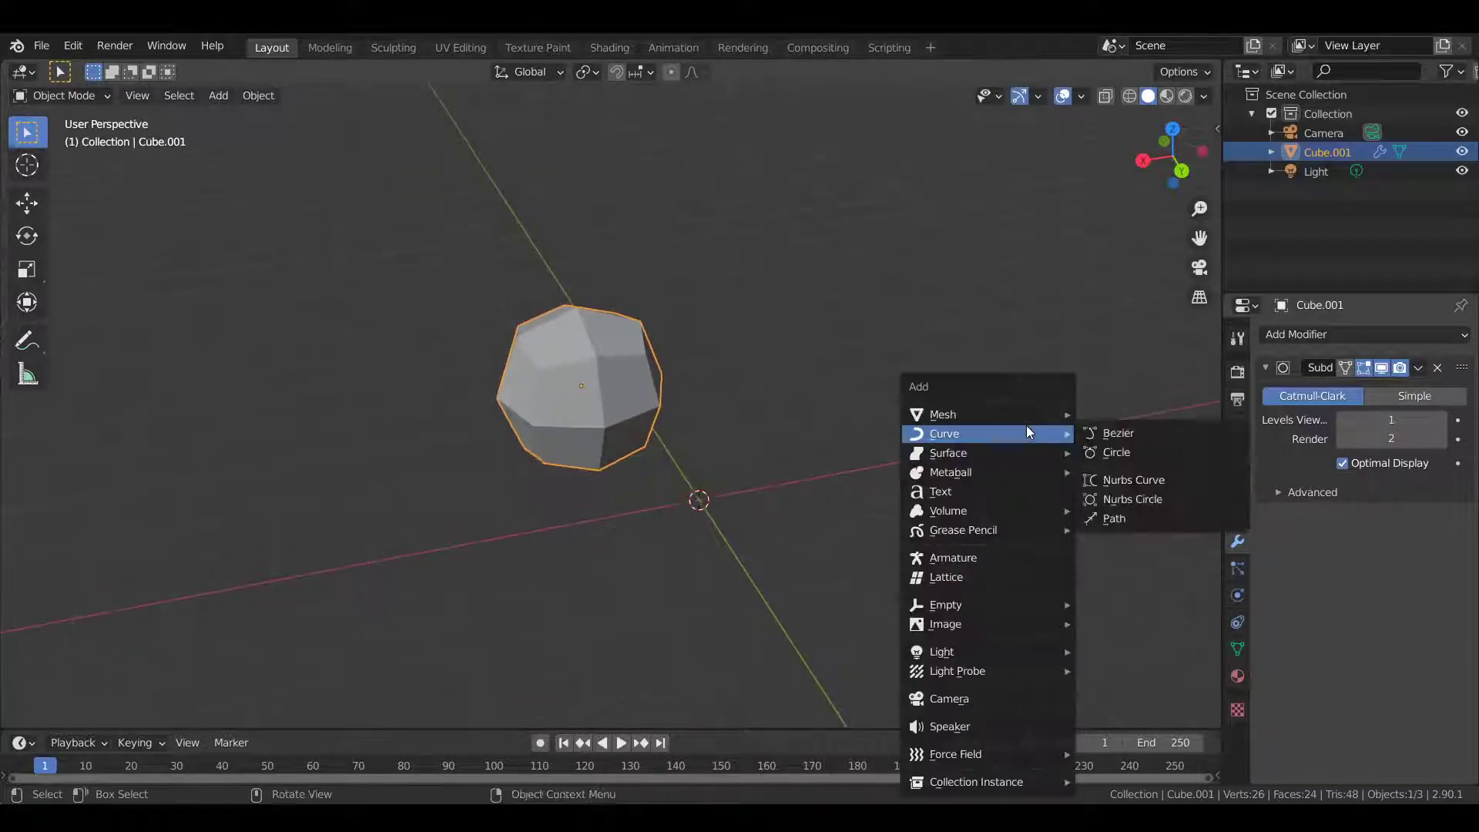
mouse_move(1050, 423)
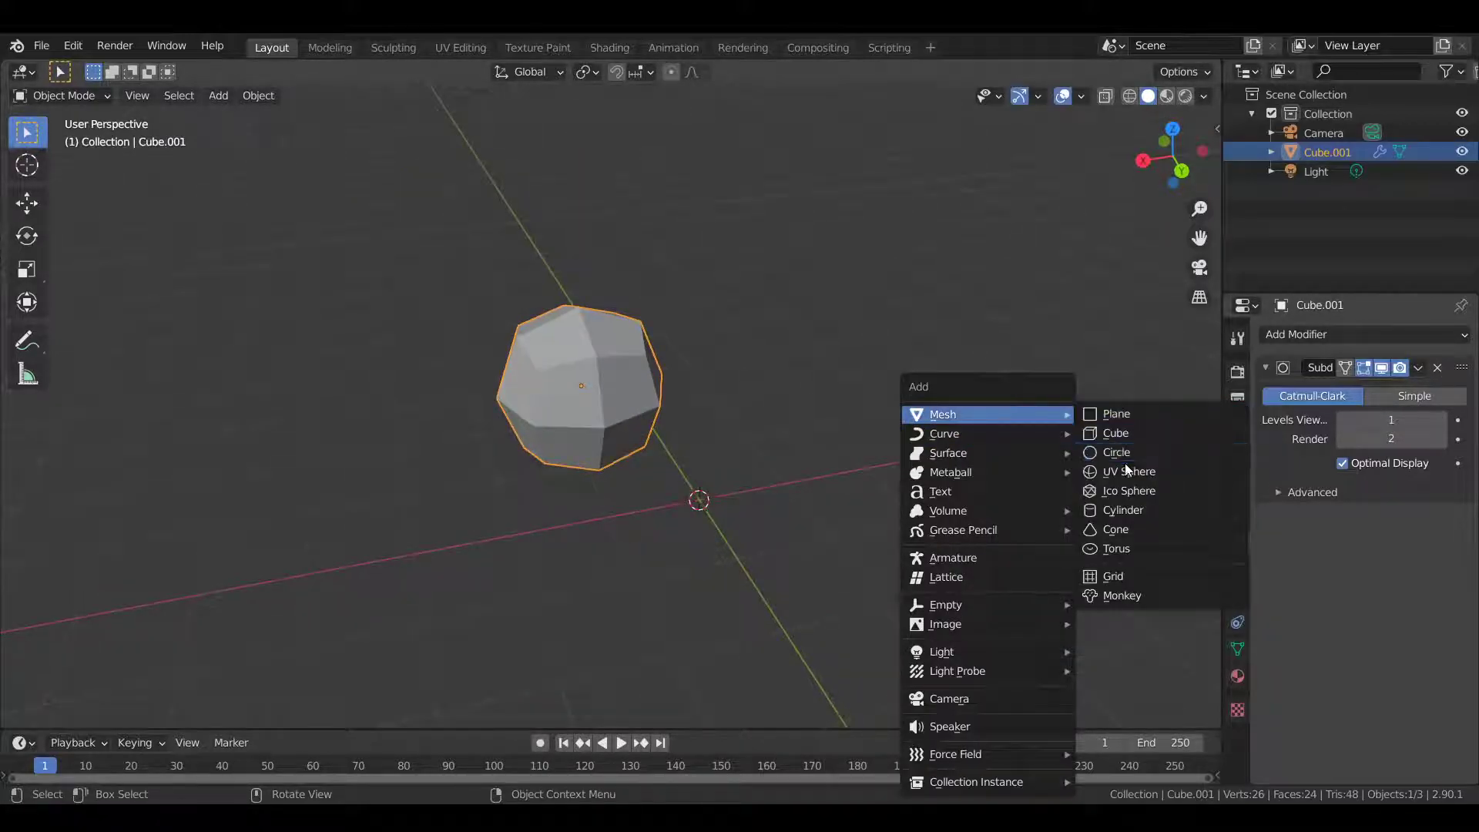
click(1122, 510)
key(g)
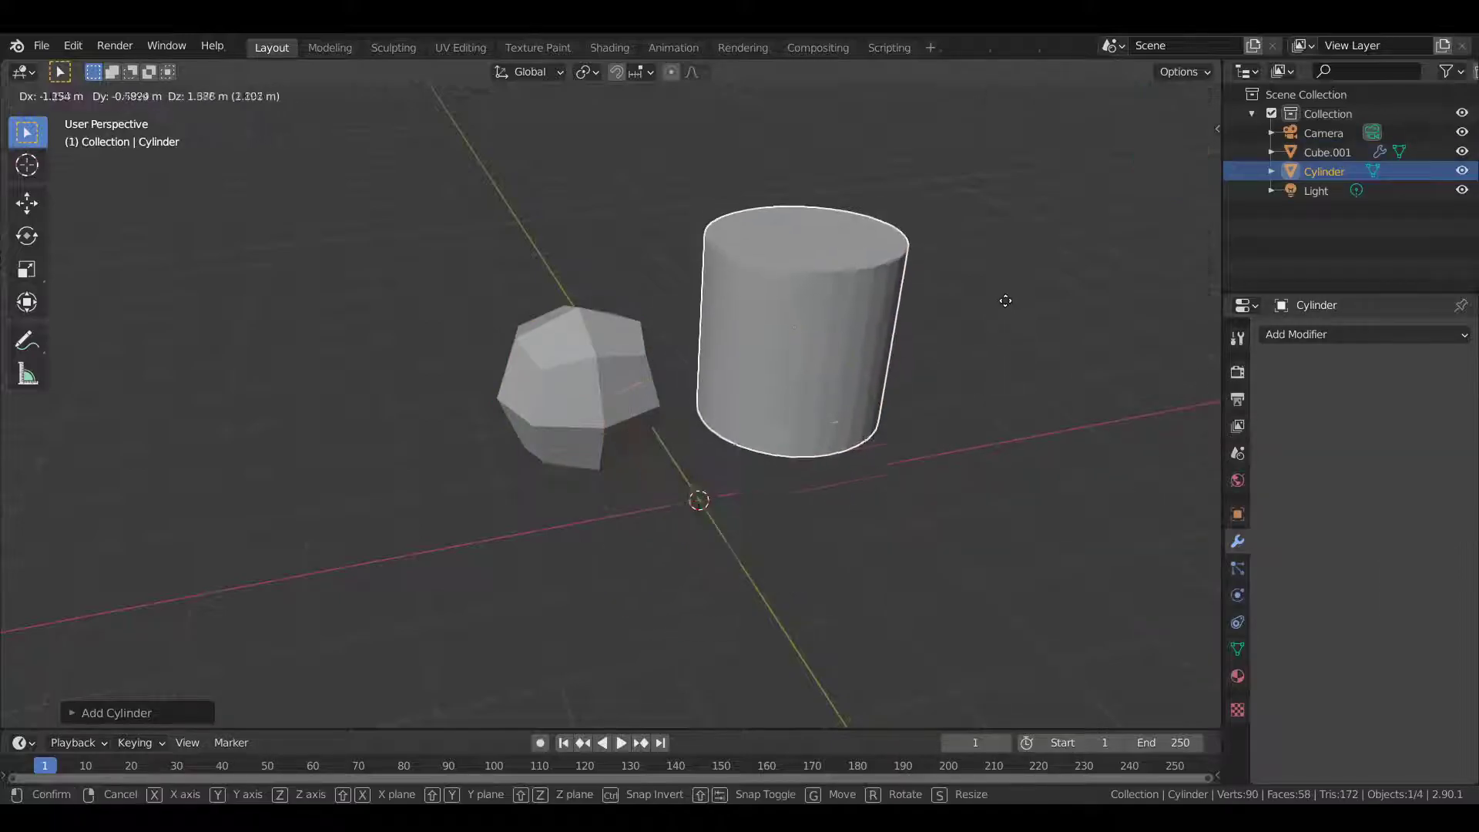
click(1006, 290)
Step: Try a Subdivision Surface modifier on the cylinder, remove it and delete the cylinder
click(1327, 341)
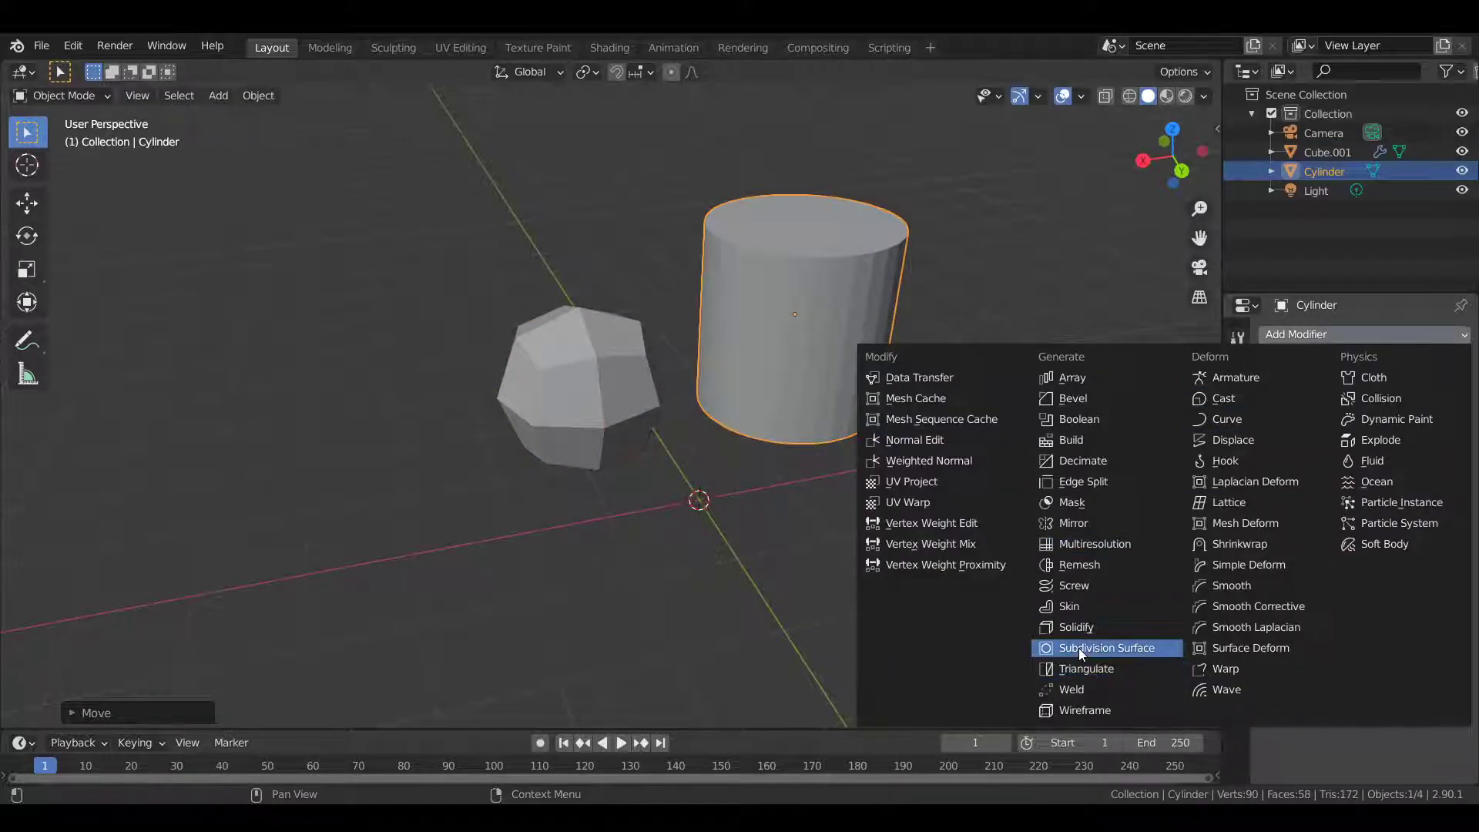
click(1078, 649)
scroll(932, 512, up, 4)
middle_drag(974, 480, 779, 439)
click(1438, 369)
scroll(1020, 372, down, 8)
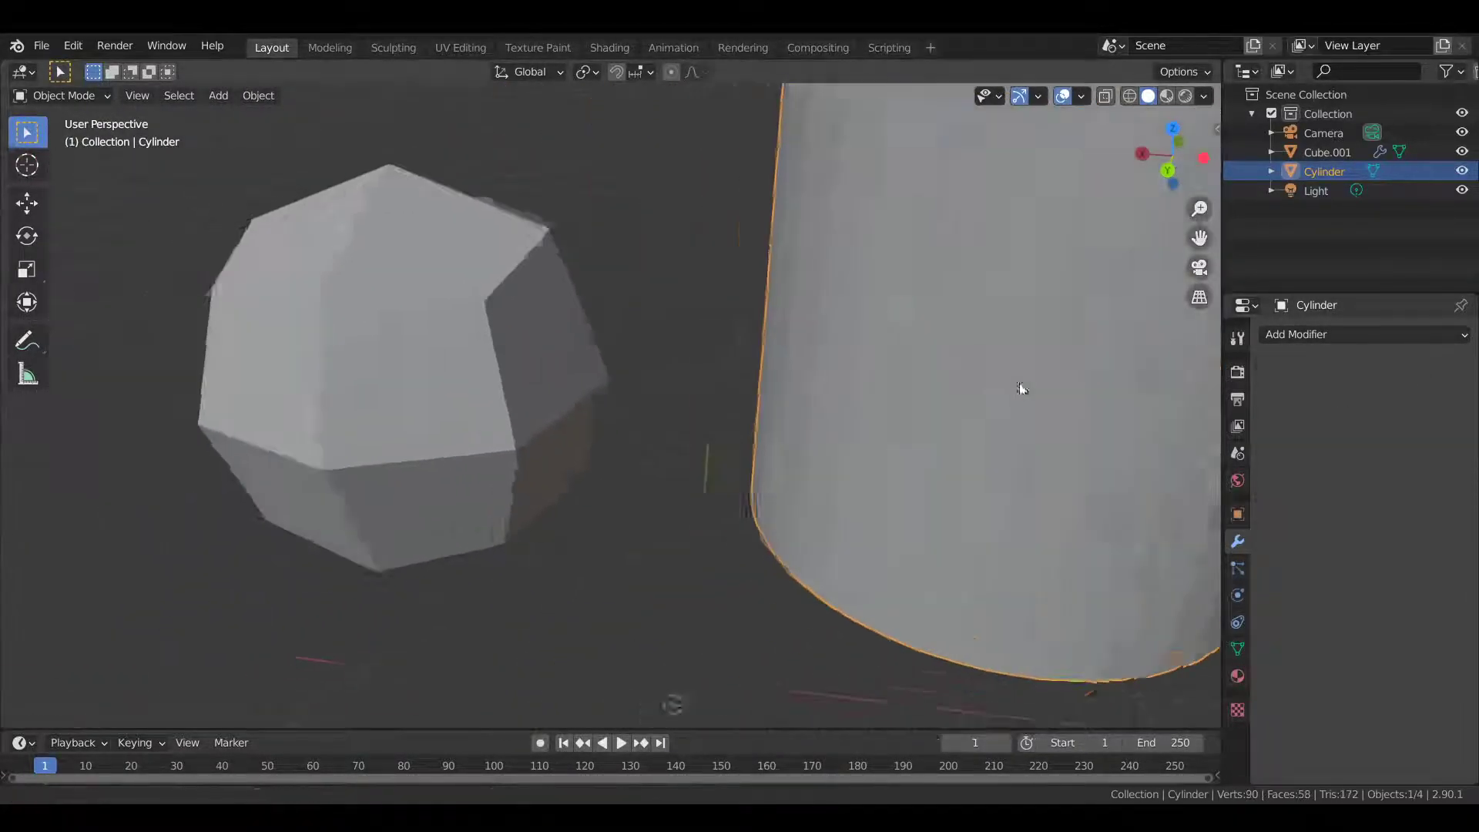
key(Delete)
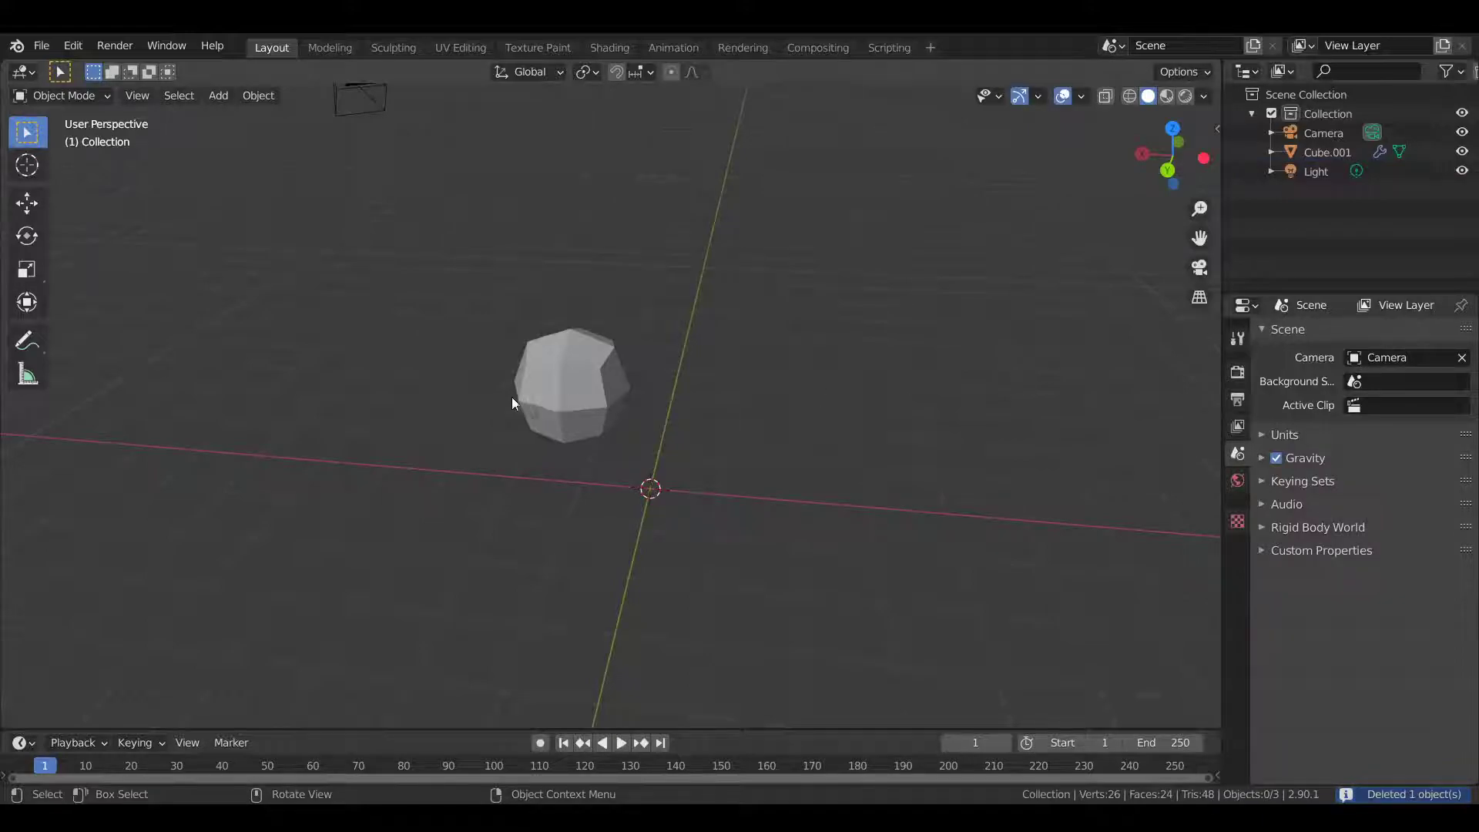
Step: Select the subdivided cube and examine its faceted shape up close
click(593, 405)
scroll(612, 412, up, 1)
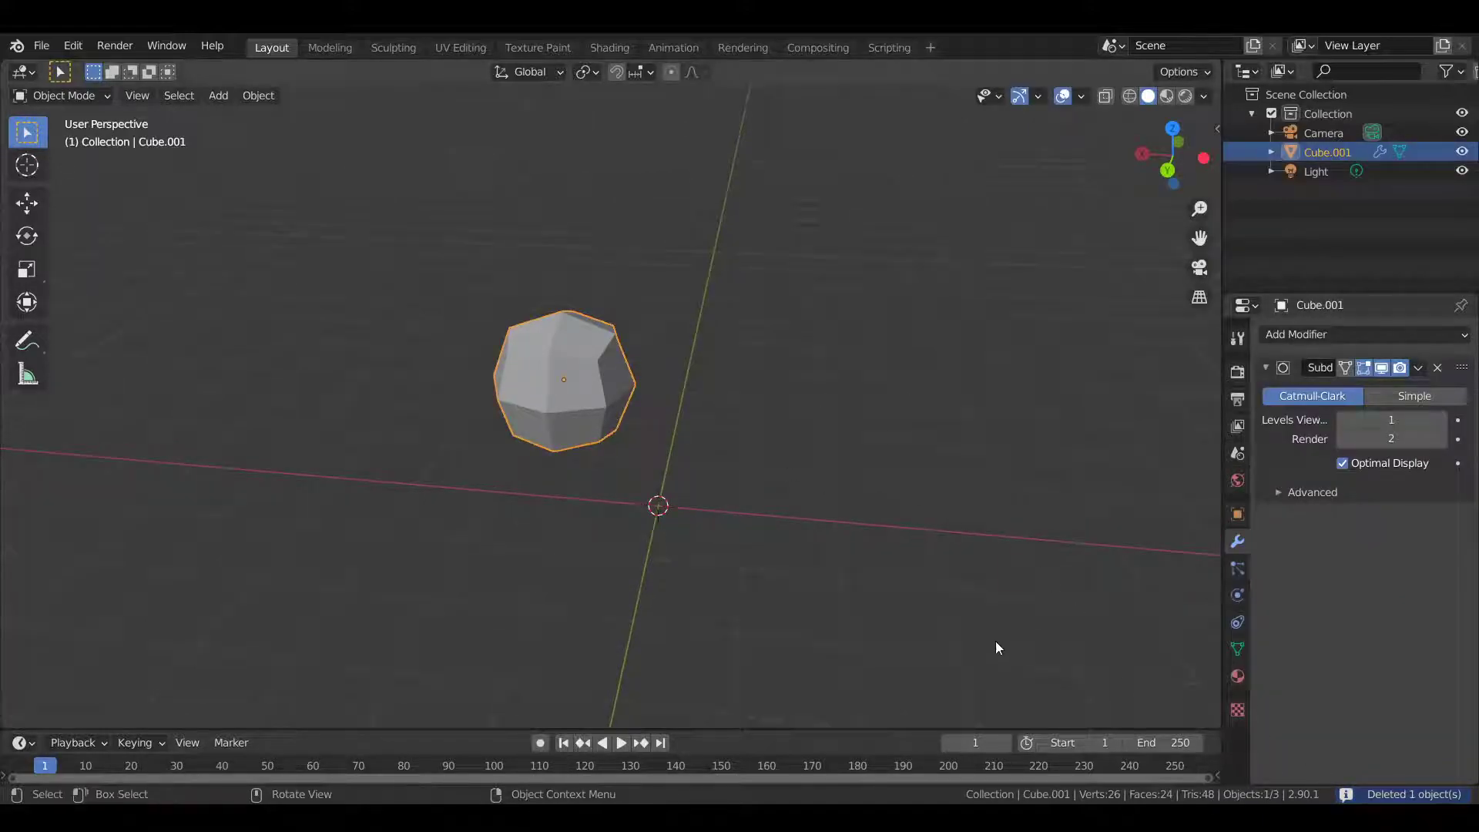
mouse_move(880, 501)
shift+middle_down()
mouse_move(1057, 484)
mouse_move(880, 495)
shift+middle_up()
scroll(1044, 478, up, 4)
scroll(922, 410, down, 3)
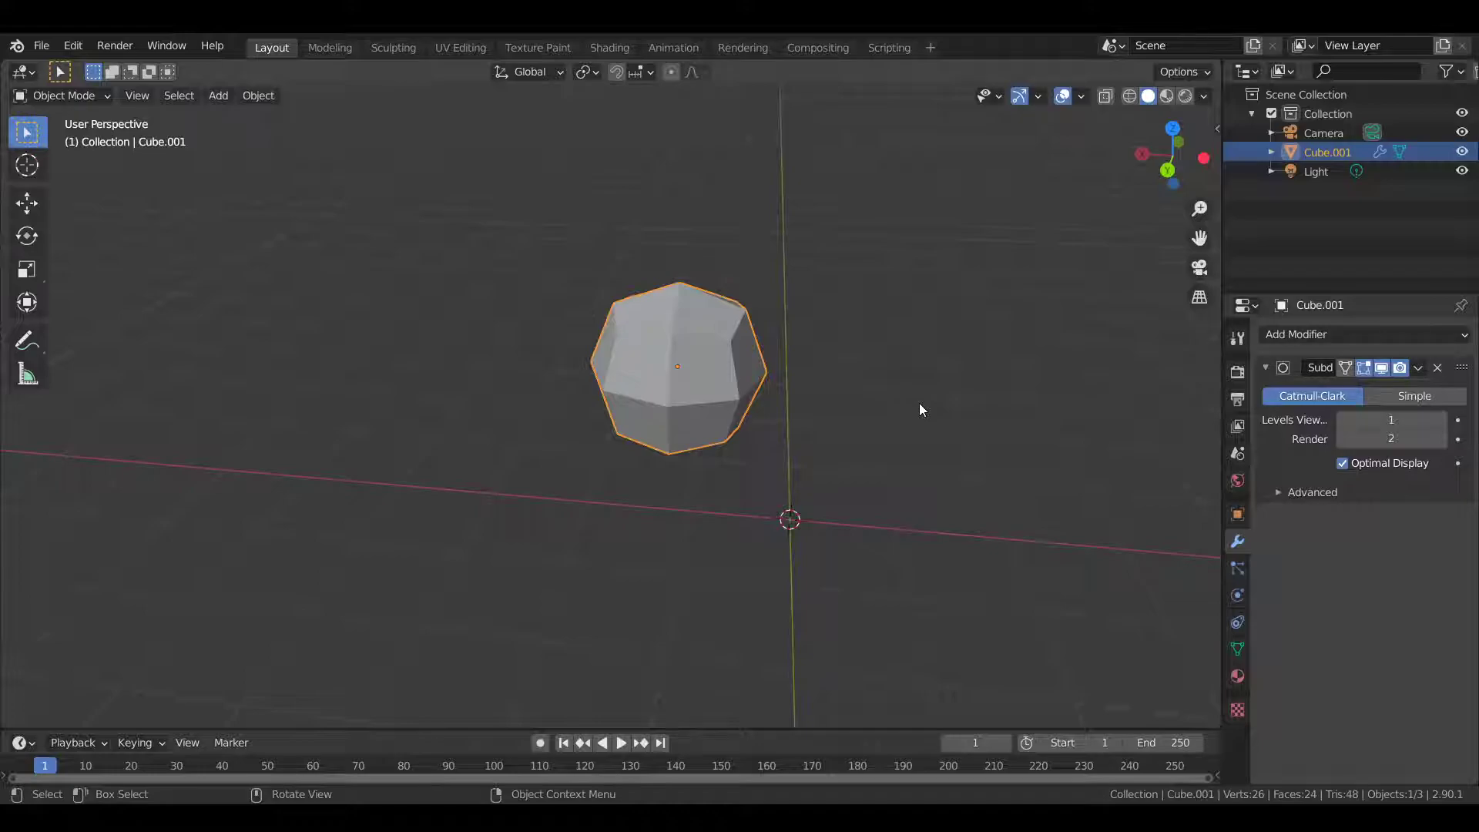
scroll(853, 376, up, 3)
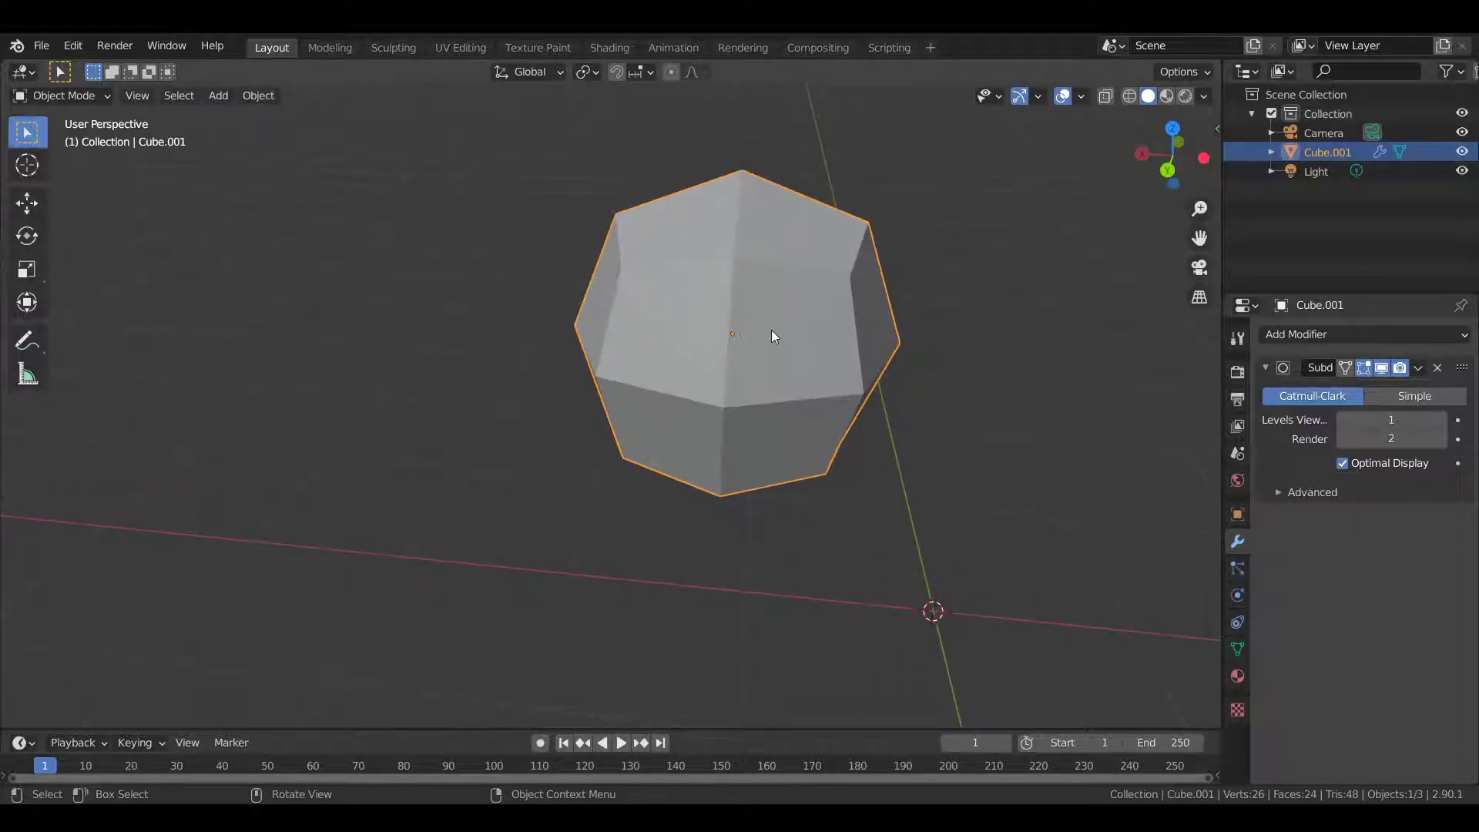
scroll(983, 354, down, 3)
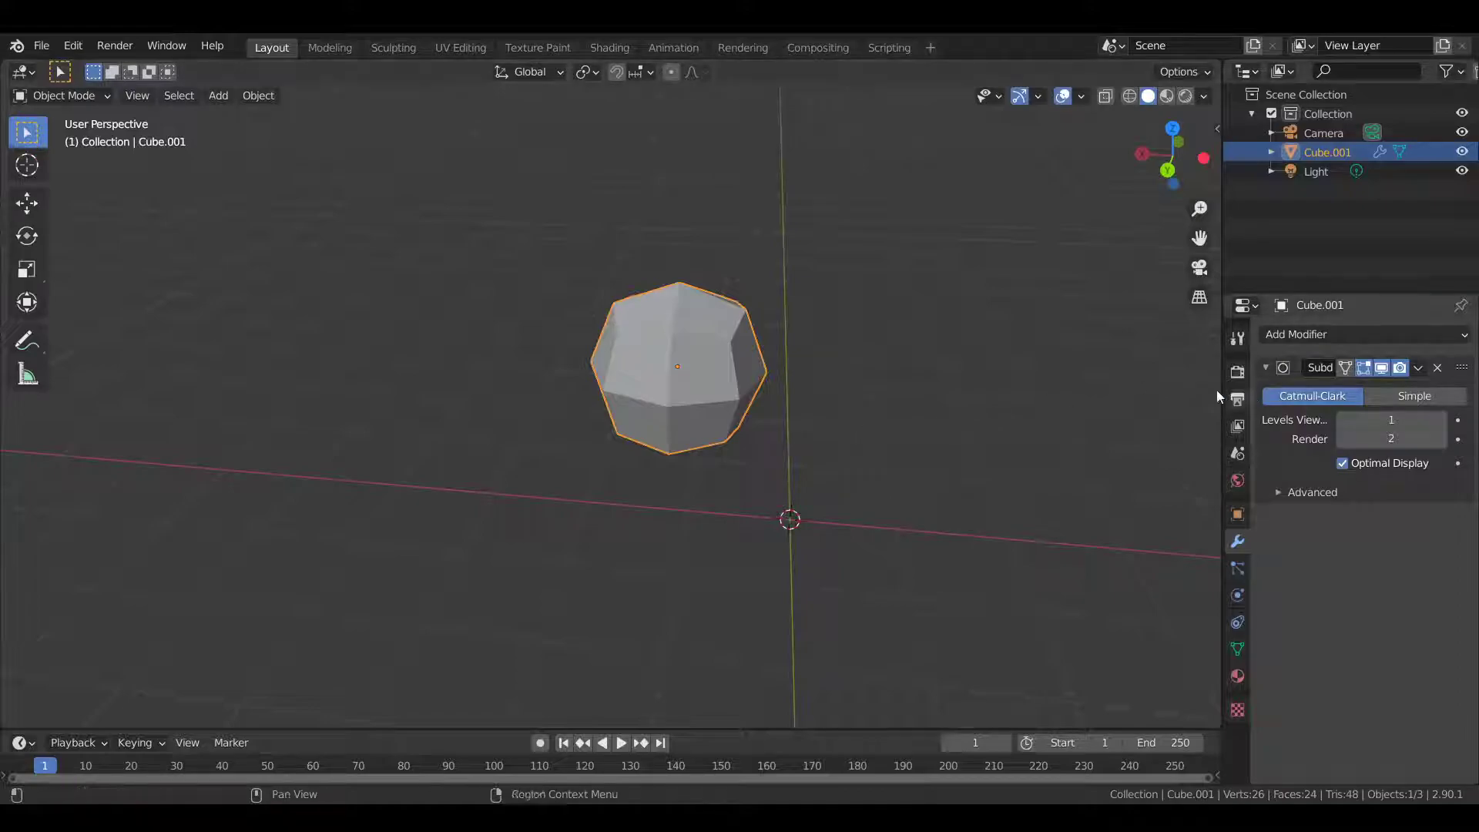
Step: Enter Edit Mode on the cube and try moving its top face twice, undoing both moves
key(Tab)
scroll(749, 348, up, 1)
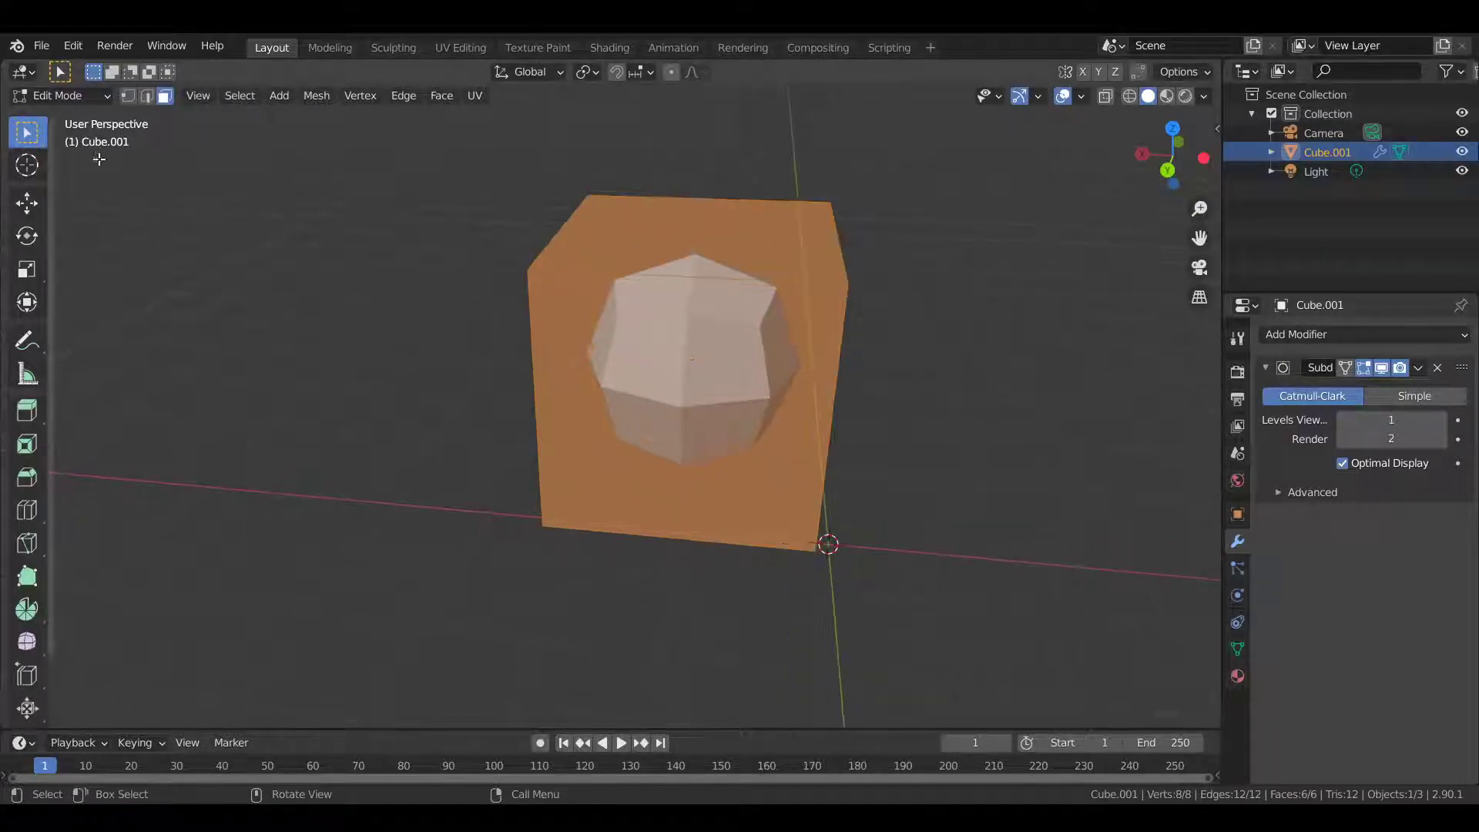
click(631, 245)
key(g)
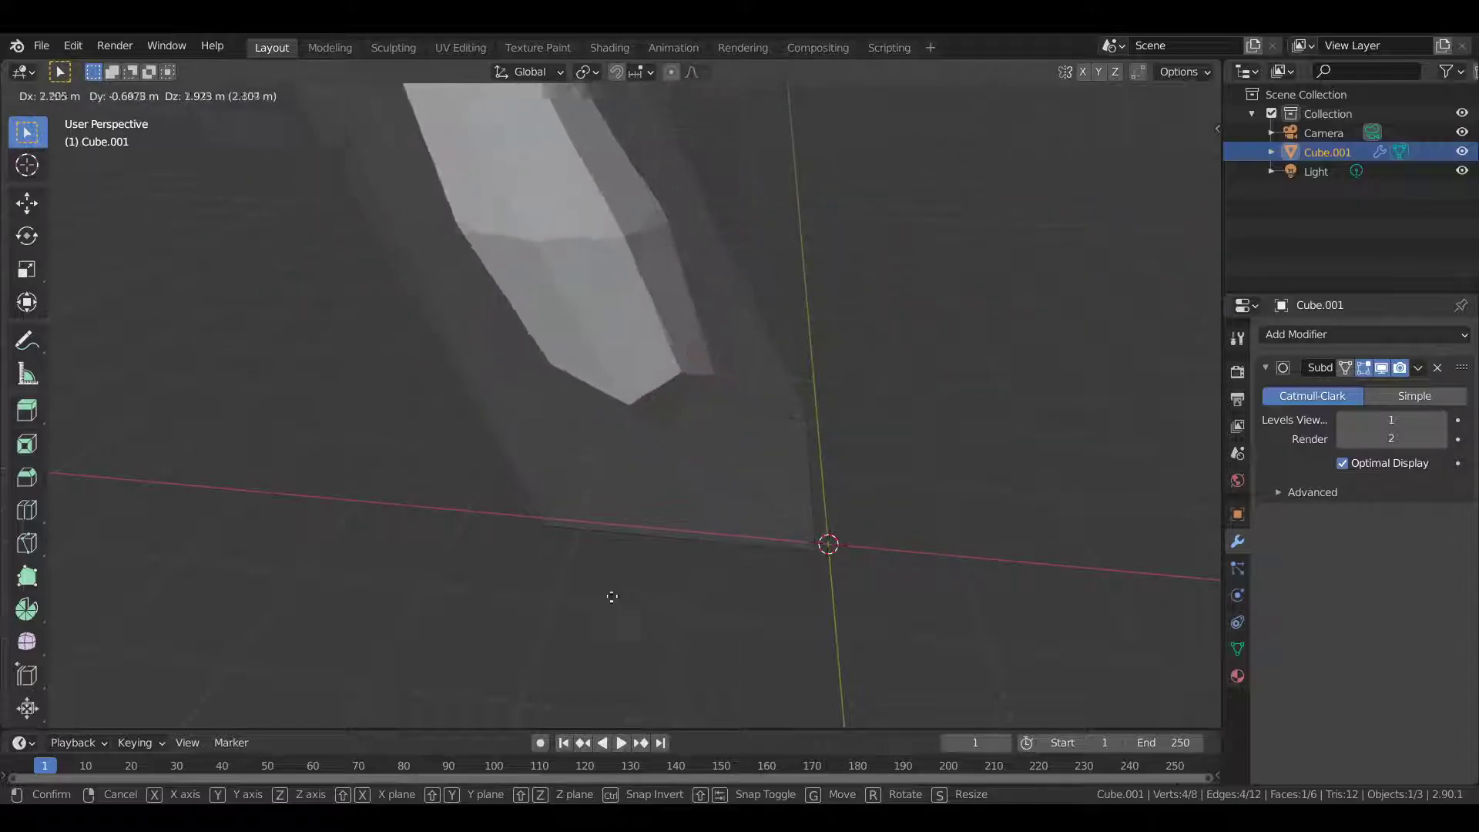
click(582, 597)
scroll(582, 598, down, 5)
key(g)
click(918, 556)
key(ctrl+z)
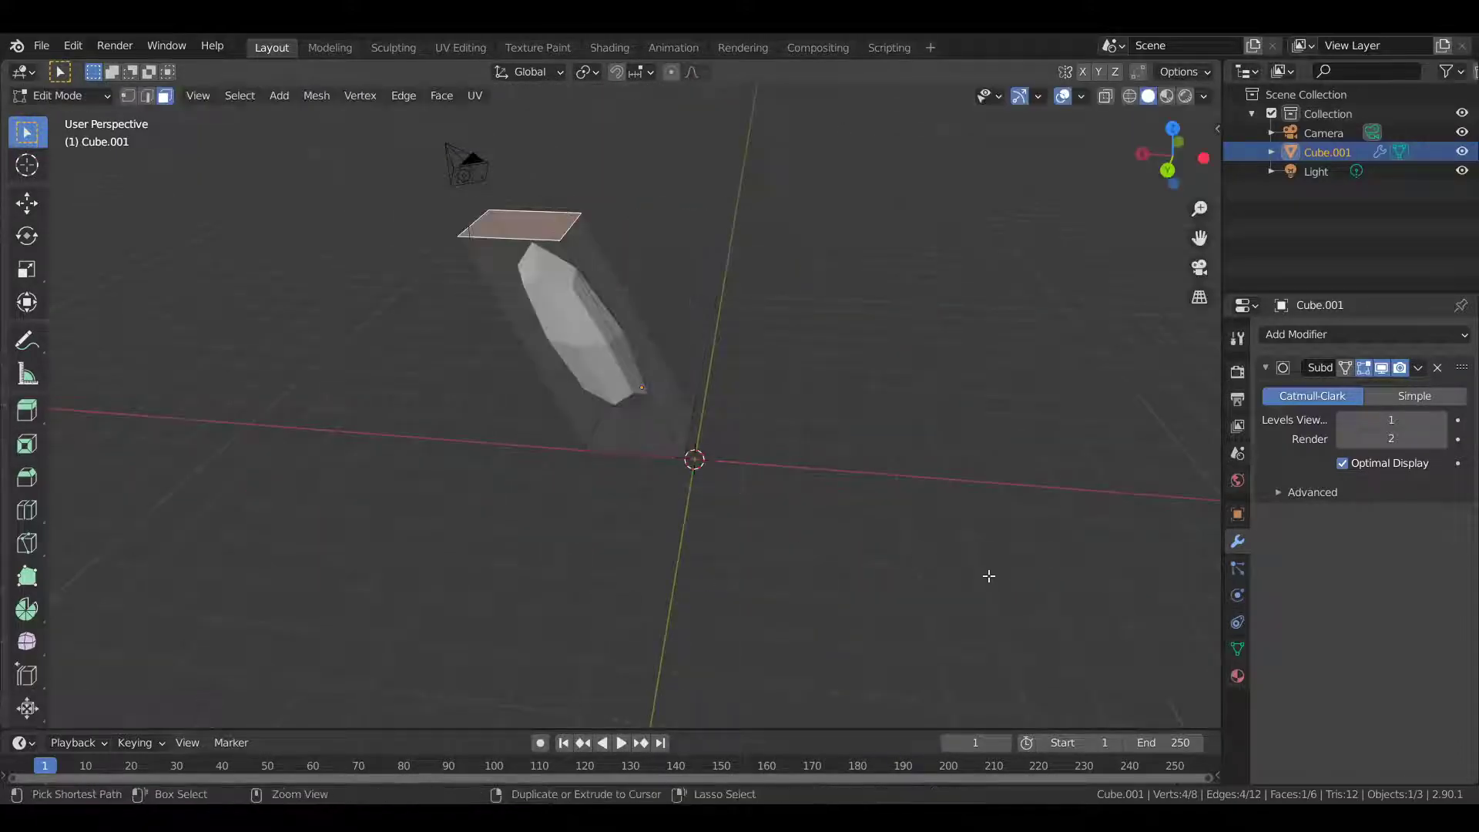
key(ctrl+z)
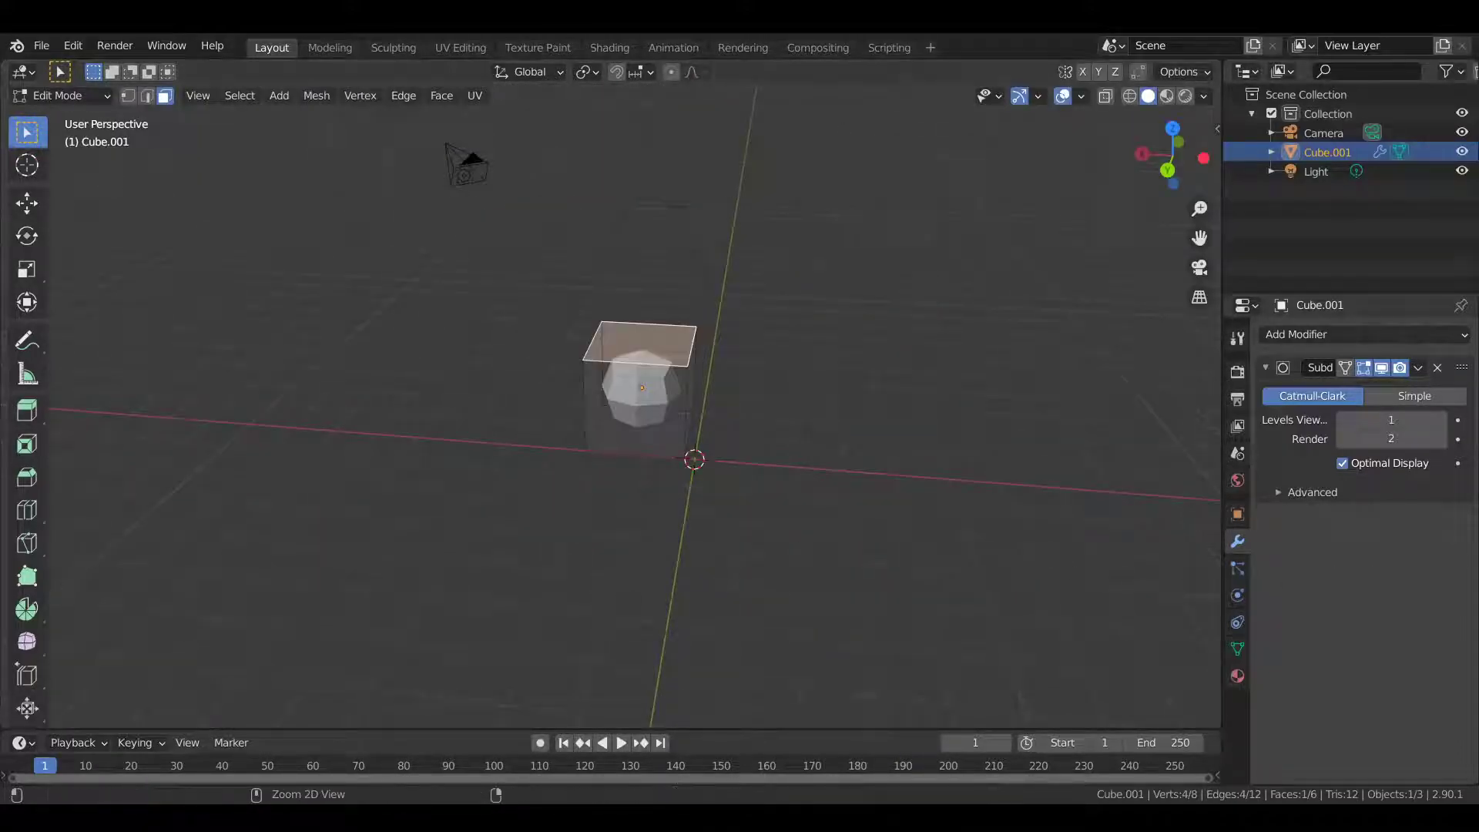
Step: Turn on the Subdivision modifier's on-cage display and try moving faces of the smoothed cube
click(1340, 369)
middle_drag(678, 409, 728, 423)
key(g)
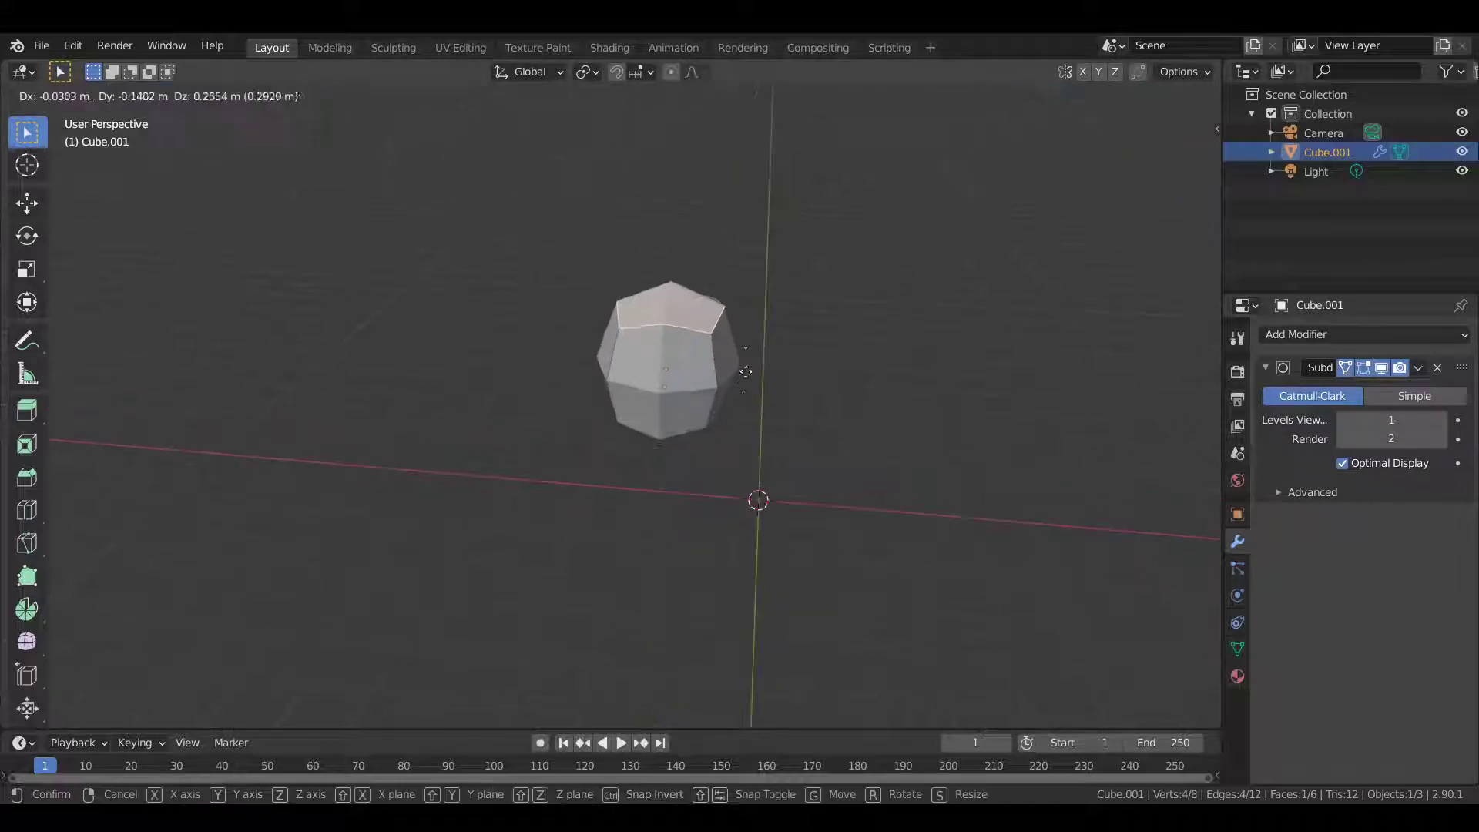
right_click(1017, 524)
middle_drag(825, 539, 802, 342)
key(g)
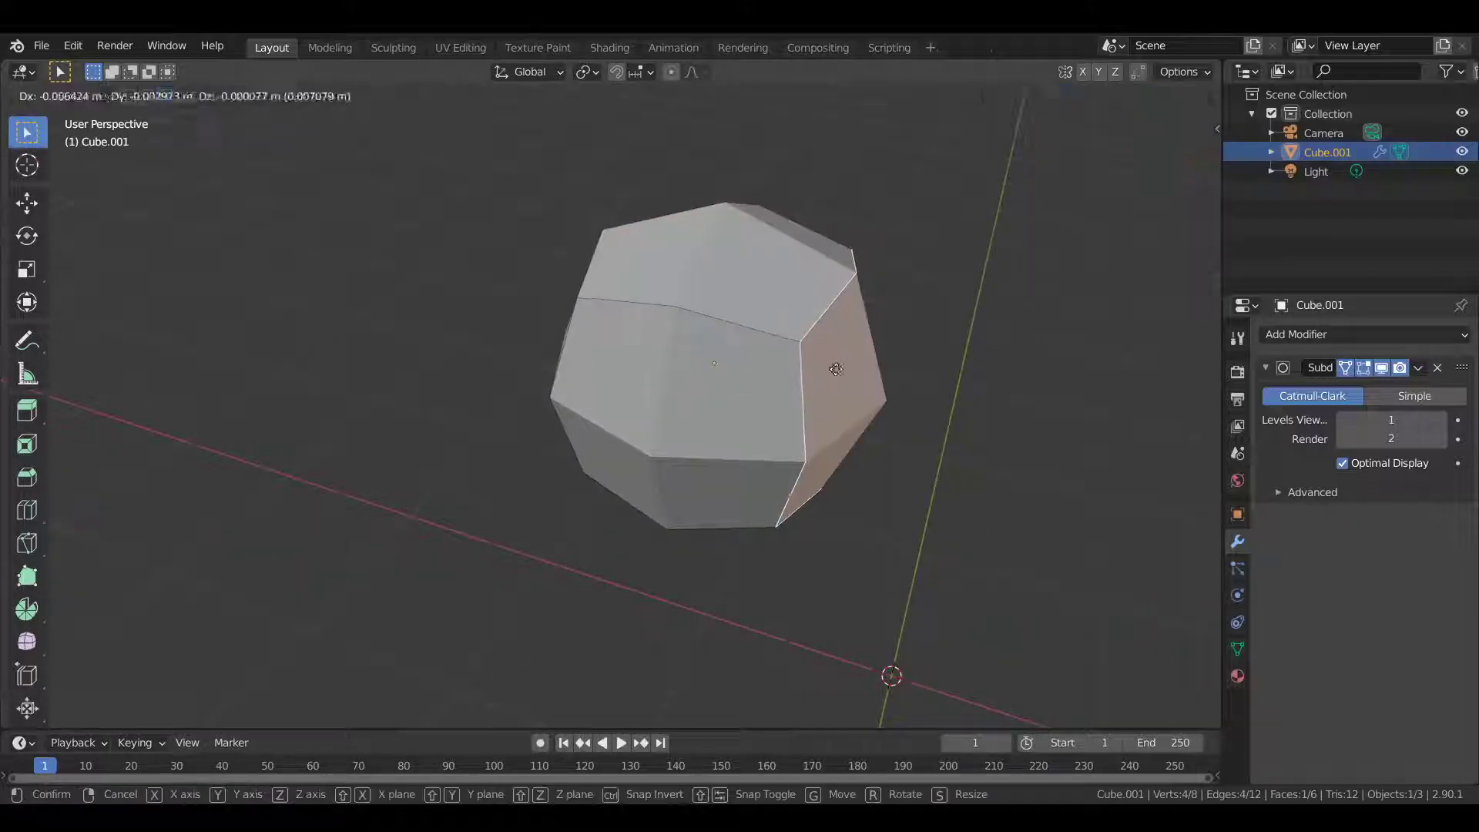
click(726, 311)
middle_drag(726, 311, 762, 331)
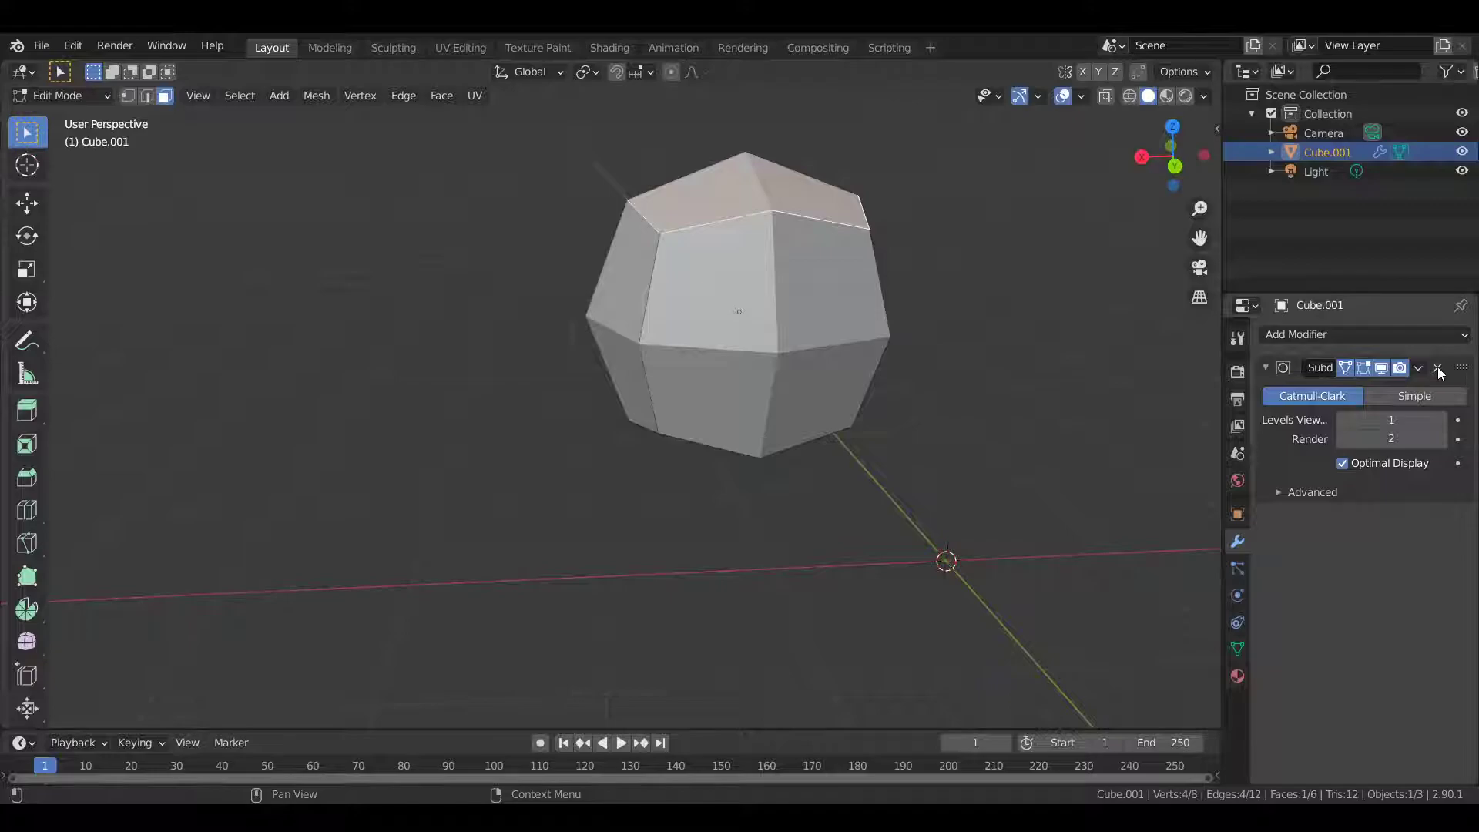
Step: Replace the cube's Subdivision Surface modifier with a Wireframe modifier and return to Object Mode
click(1438, 368)
click(1387, 335)
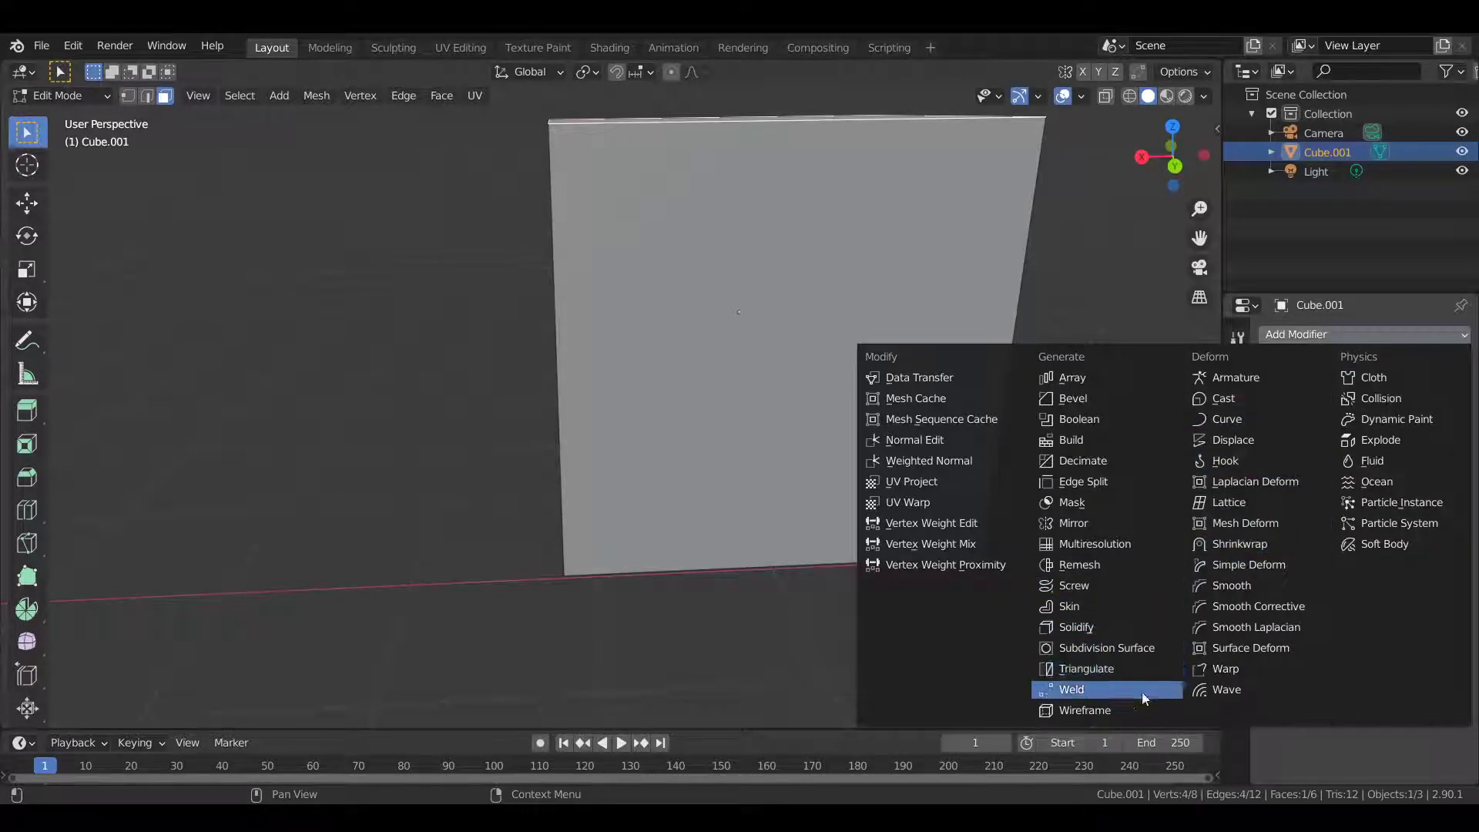
click(1097, 709)
middle_drag(1047, 540, 1012, 498)
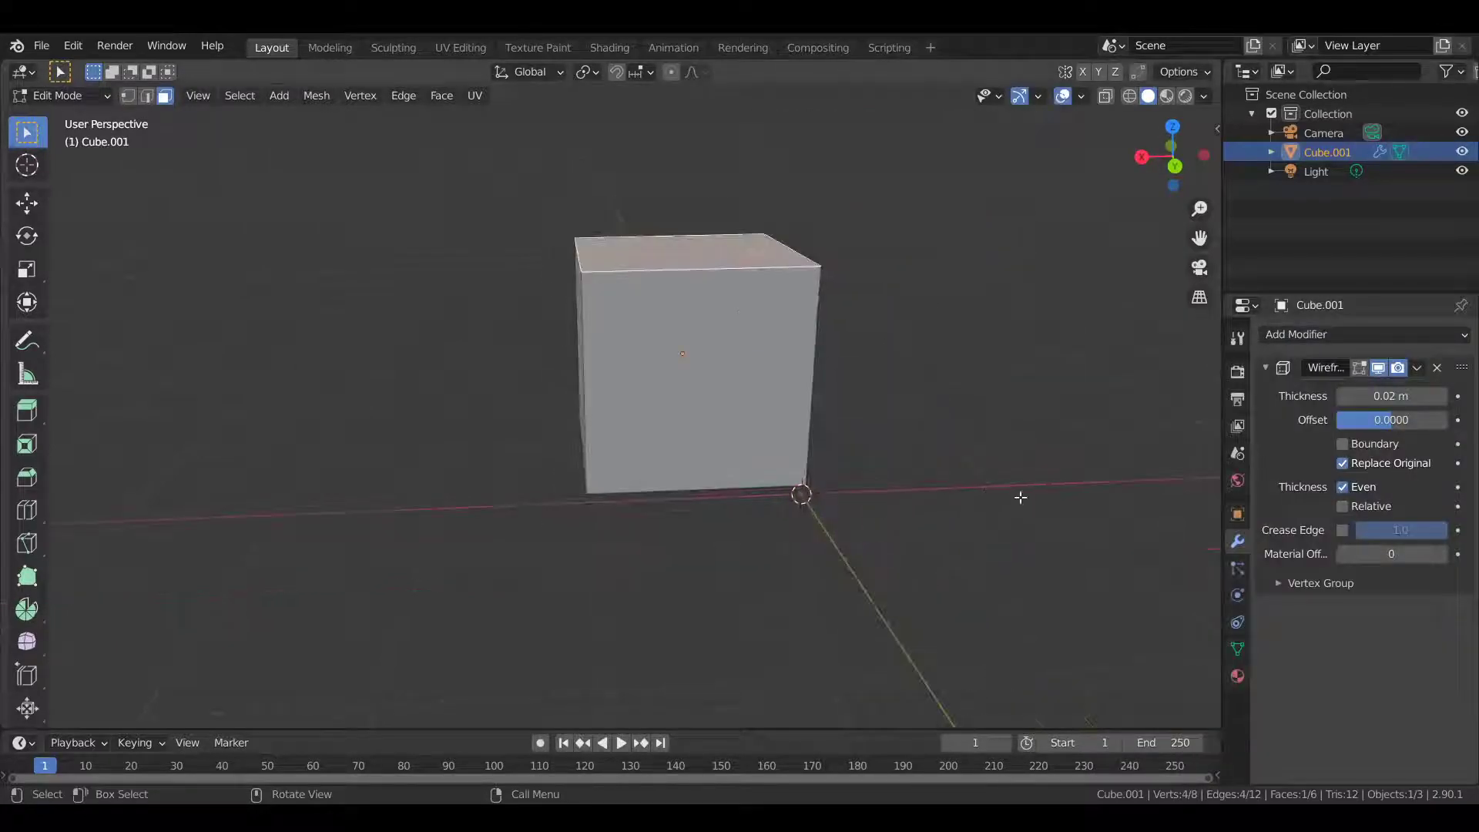
key(Tab)
scroll(992, 460, up, 2)
Step: Deselect the wireframe cube and turn off the Wireframe modifier's Replace Original option
click(1009, 470)
scroll(847, 472, up, 2)
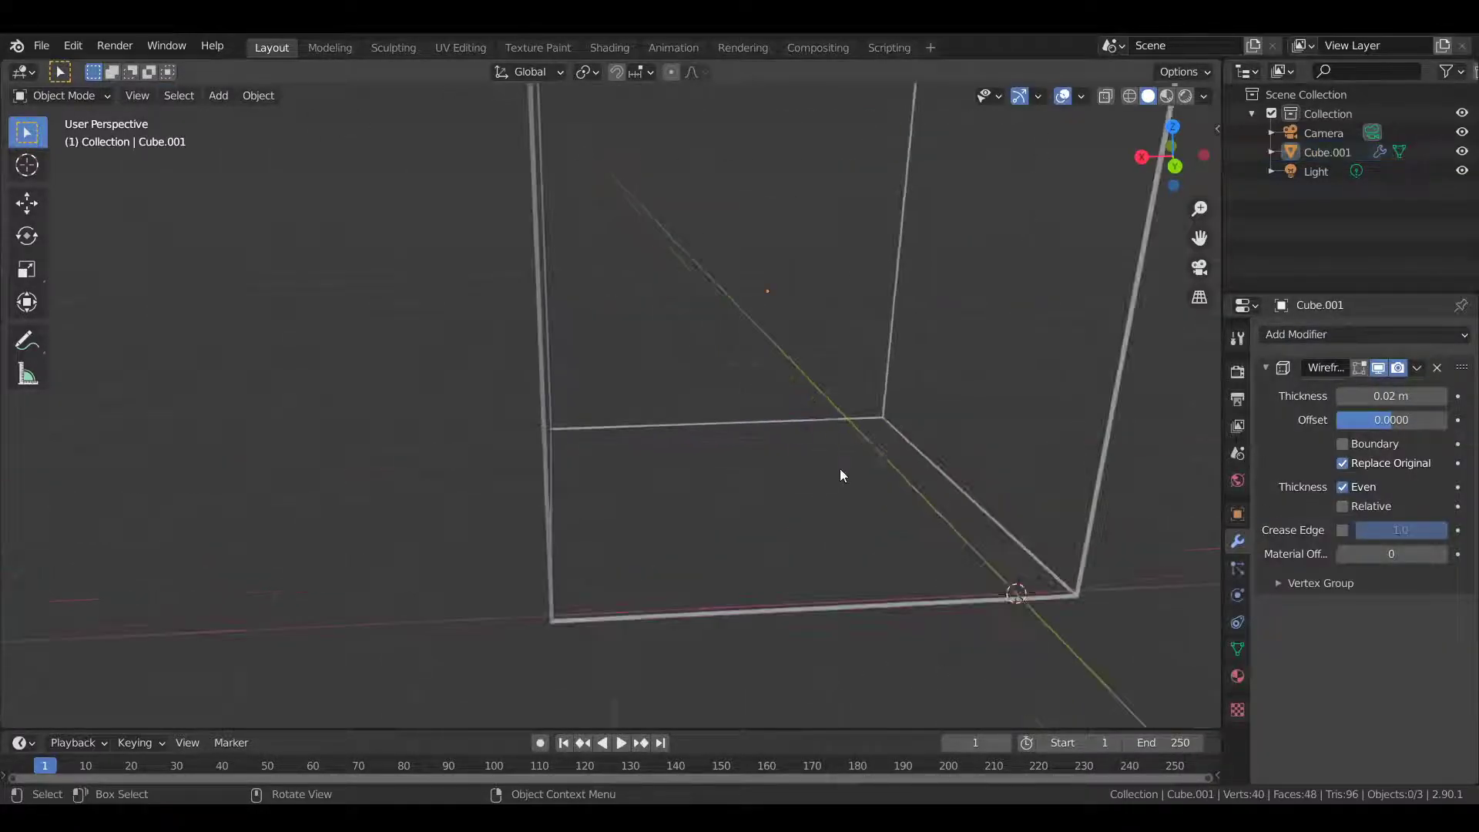
scroll(785, 452, up, 2)
scroll(959, 401, down, 5)
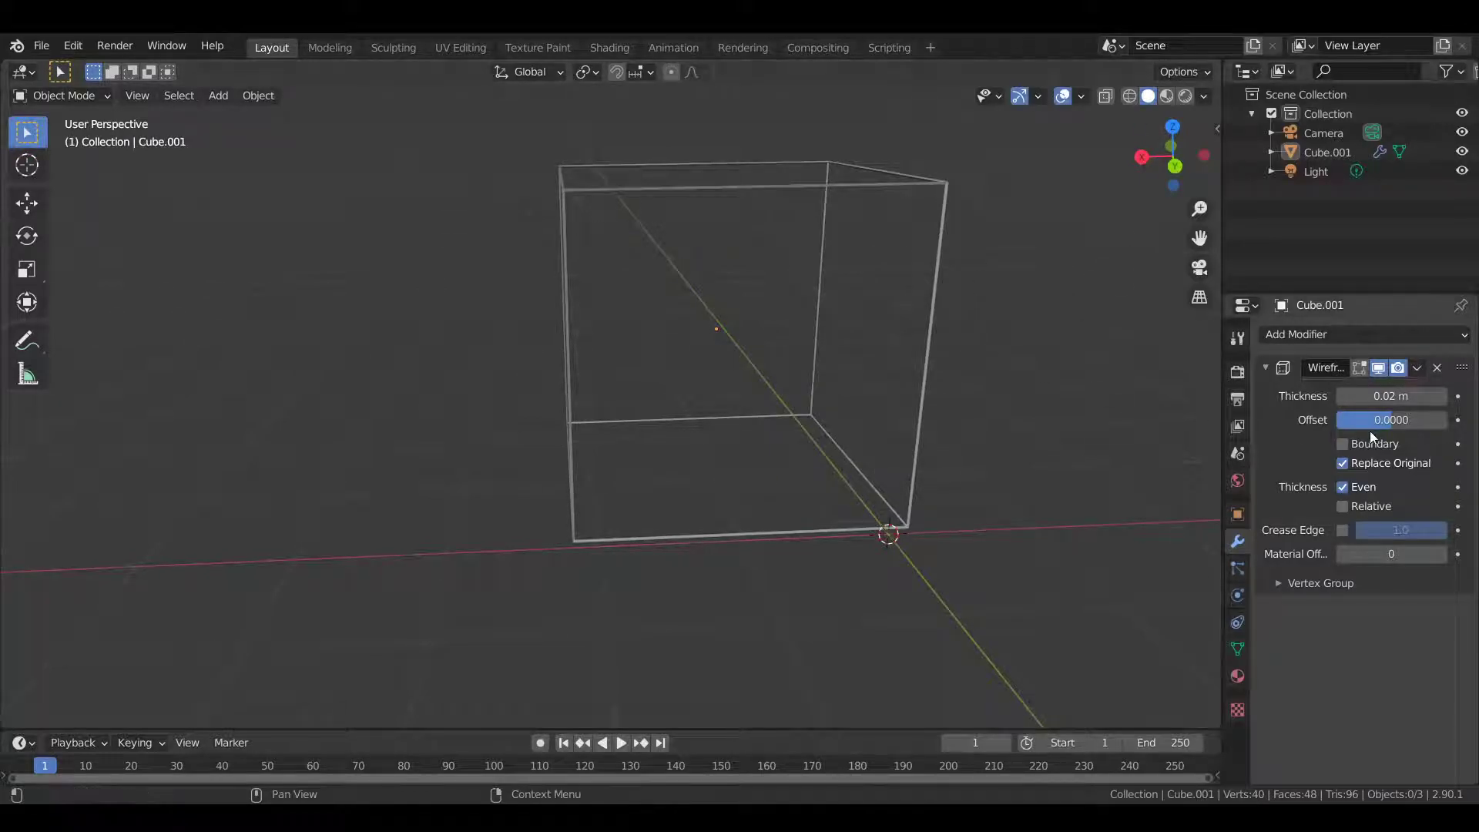
click(1347, 467)
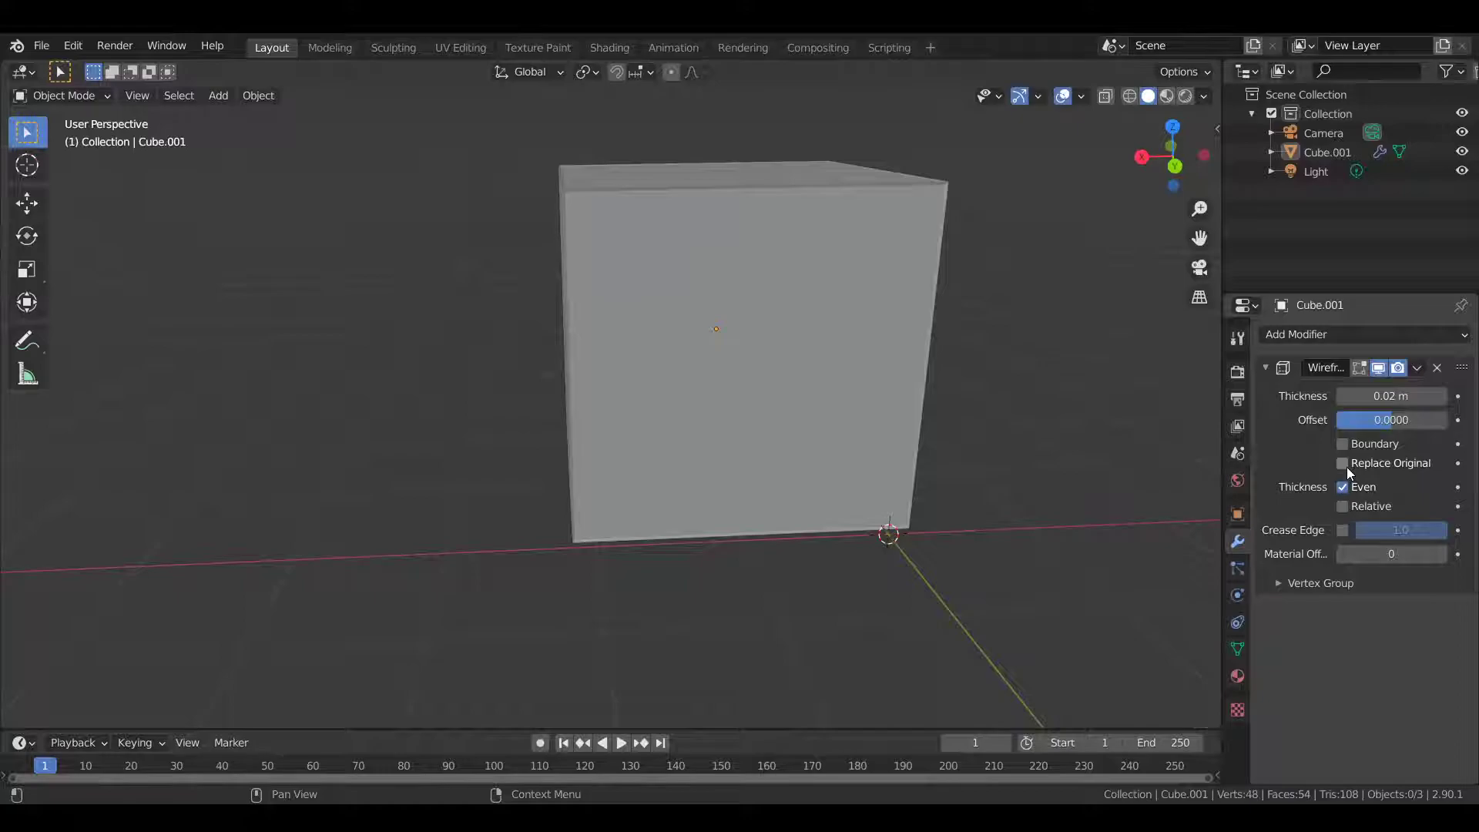
middle_drag(832, 353, 572, 197)
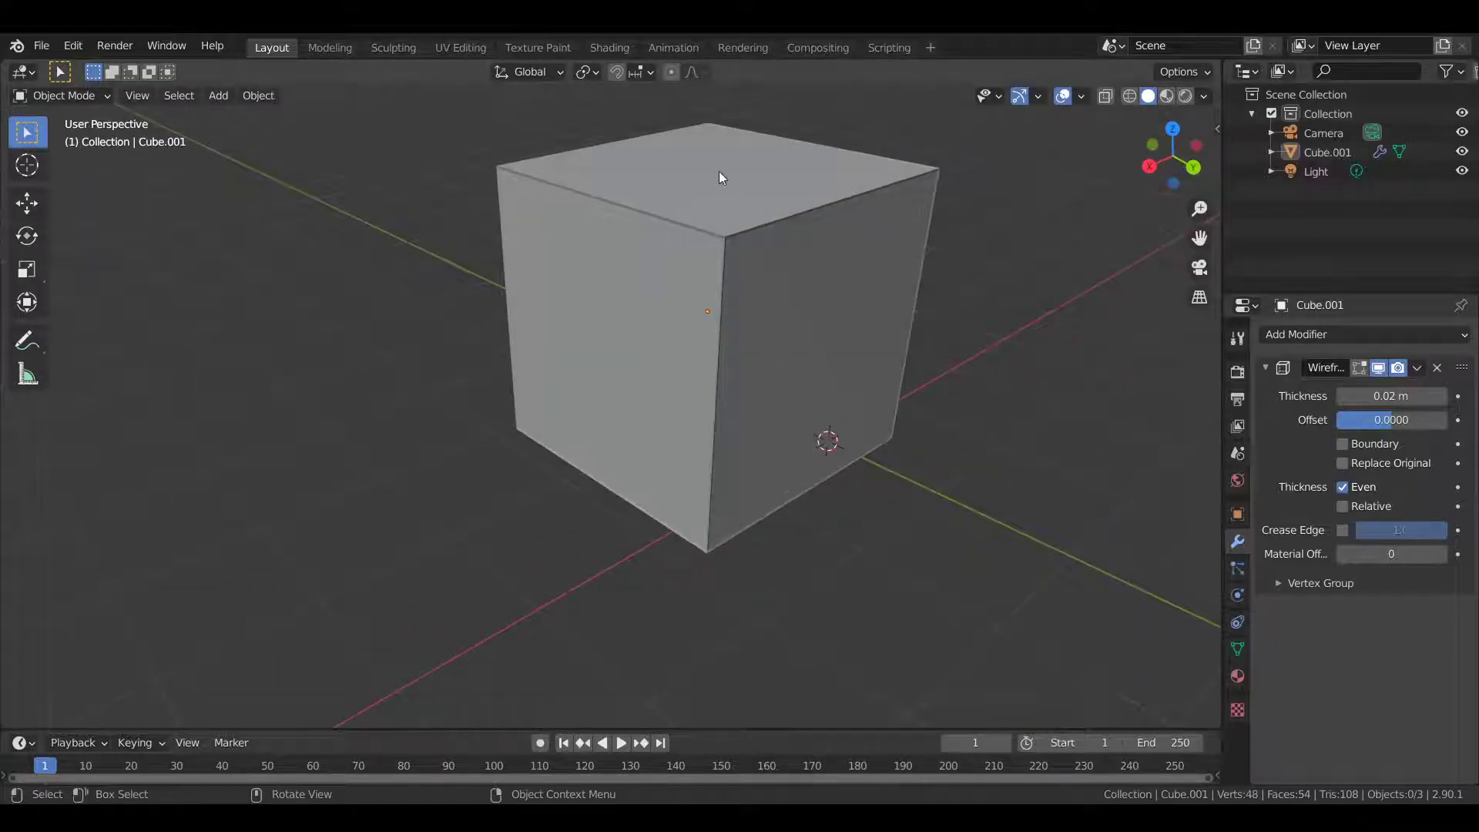
Step: Increase the Wireframe modifier's thickness to 1 m on the cube
scroll(848, 246, up, 2)
drag(1379, 395, 1422, 395)
scroll(770, 347, down, 4)
middle_drag(702, 318, 742, 434)
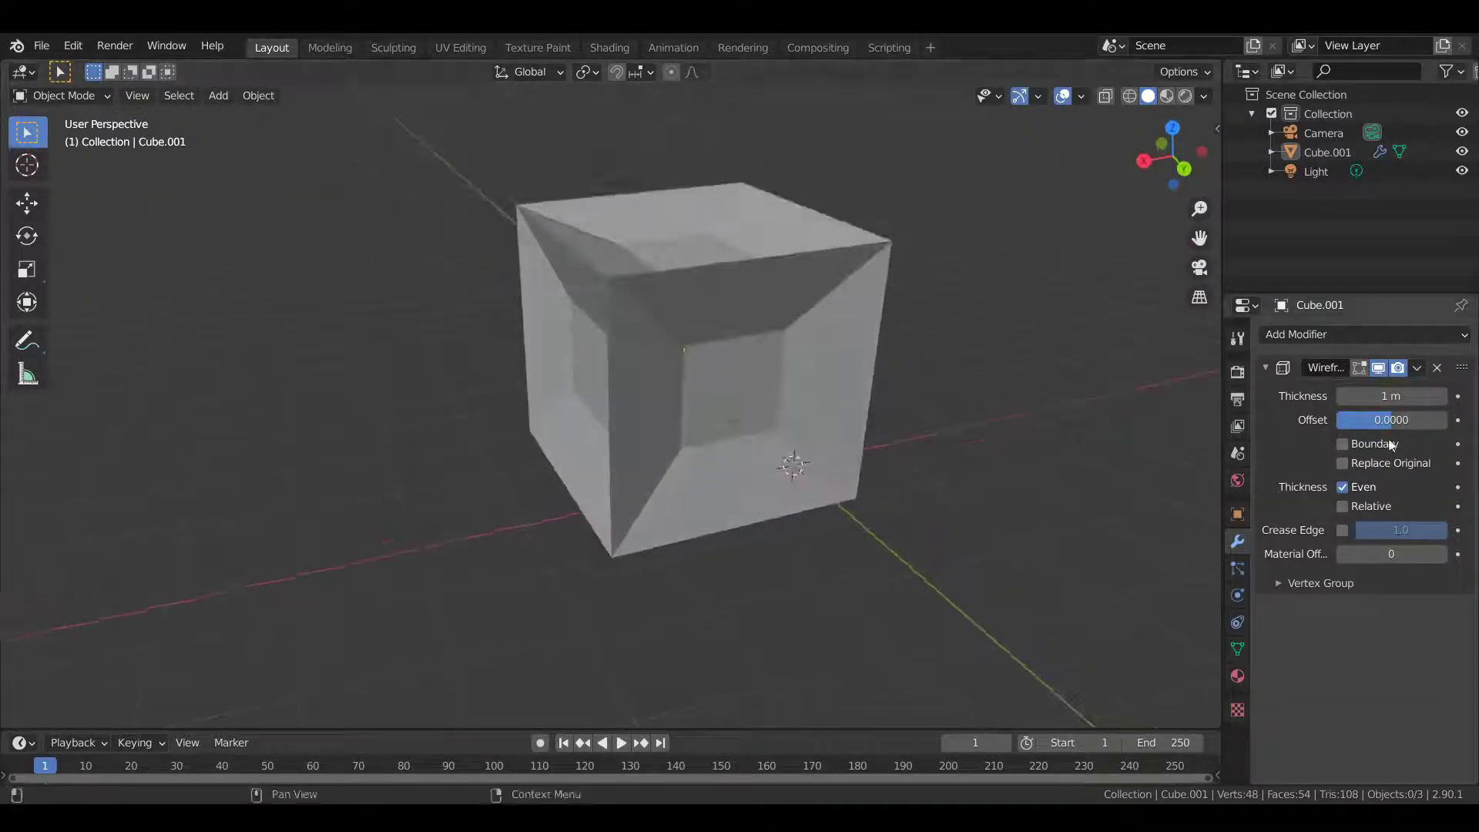
Step: Set the Wireframe modifier's offset to 1 and turn on its Crease Edges option
drag(1391, 420, 1446, 420)
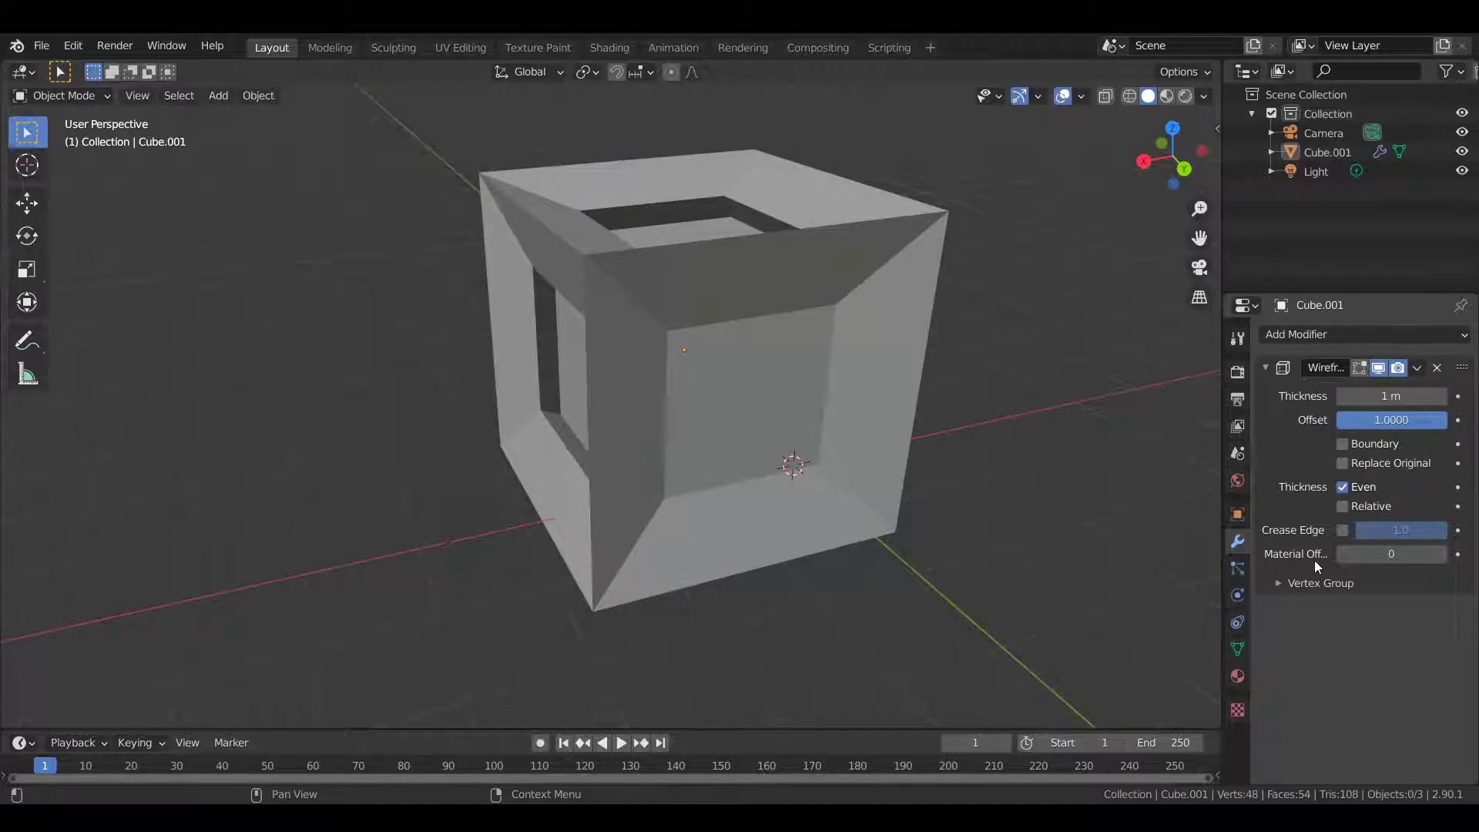
click(1340, 530)
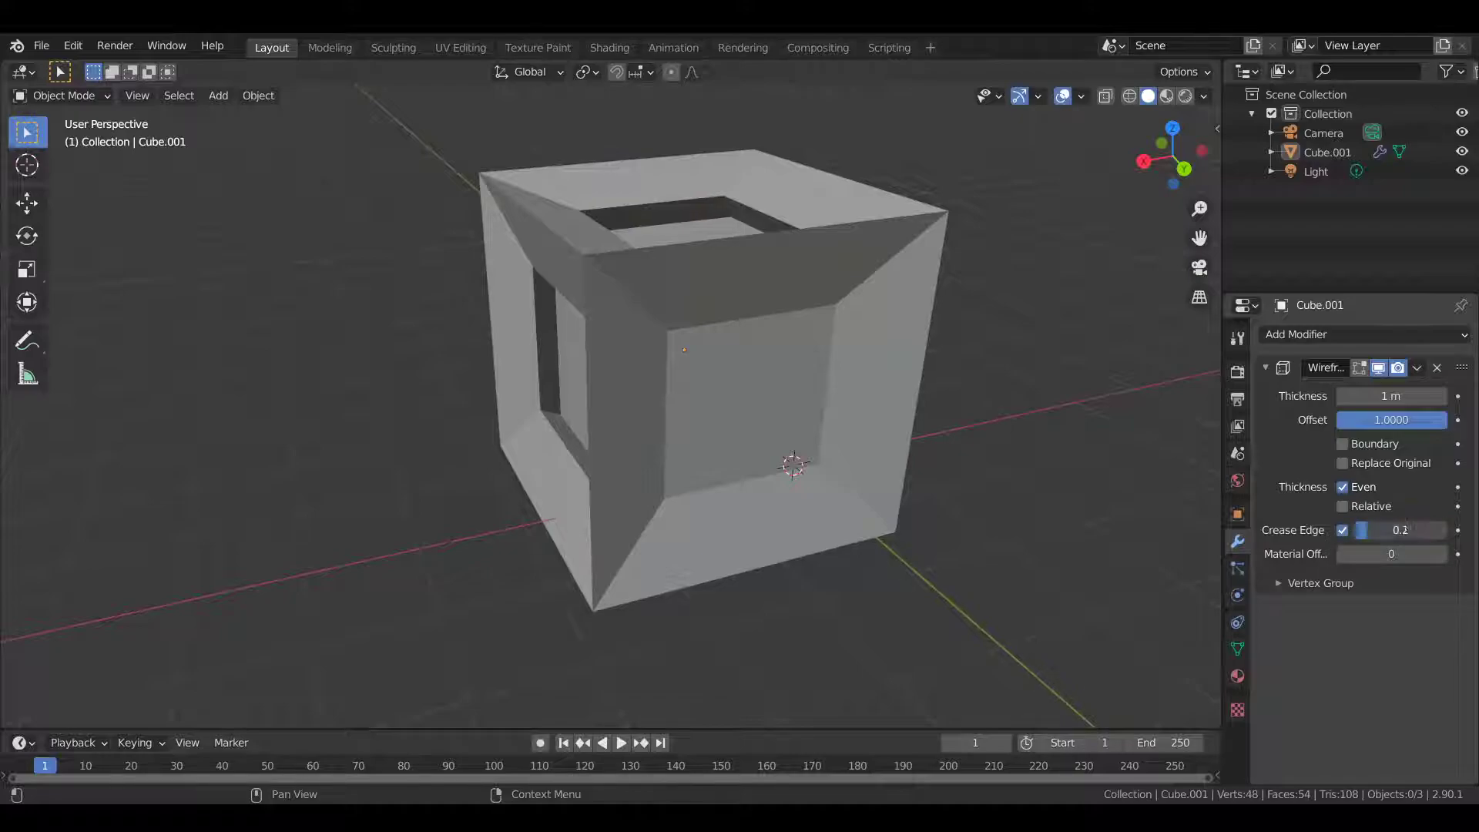
Step: Remove the Wireframe modifier from the cube and browse the available modifier types
click(1437, 368)
click(1379, 333)
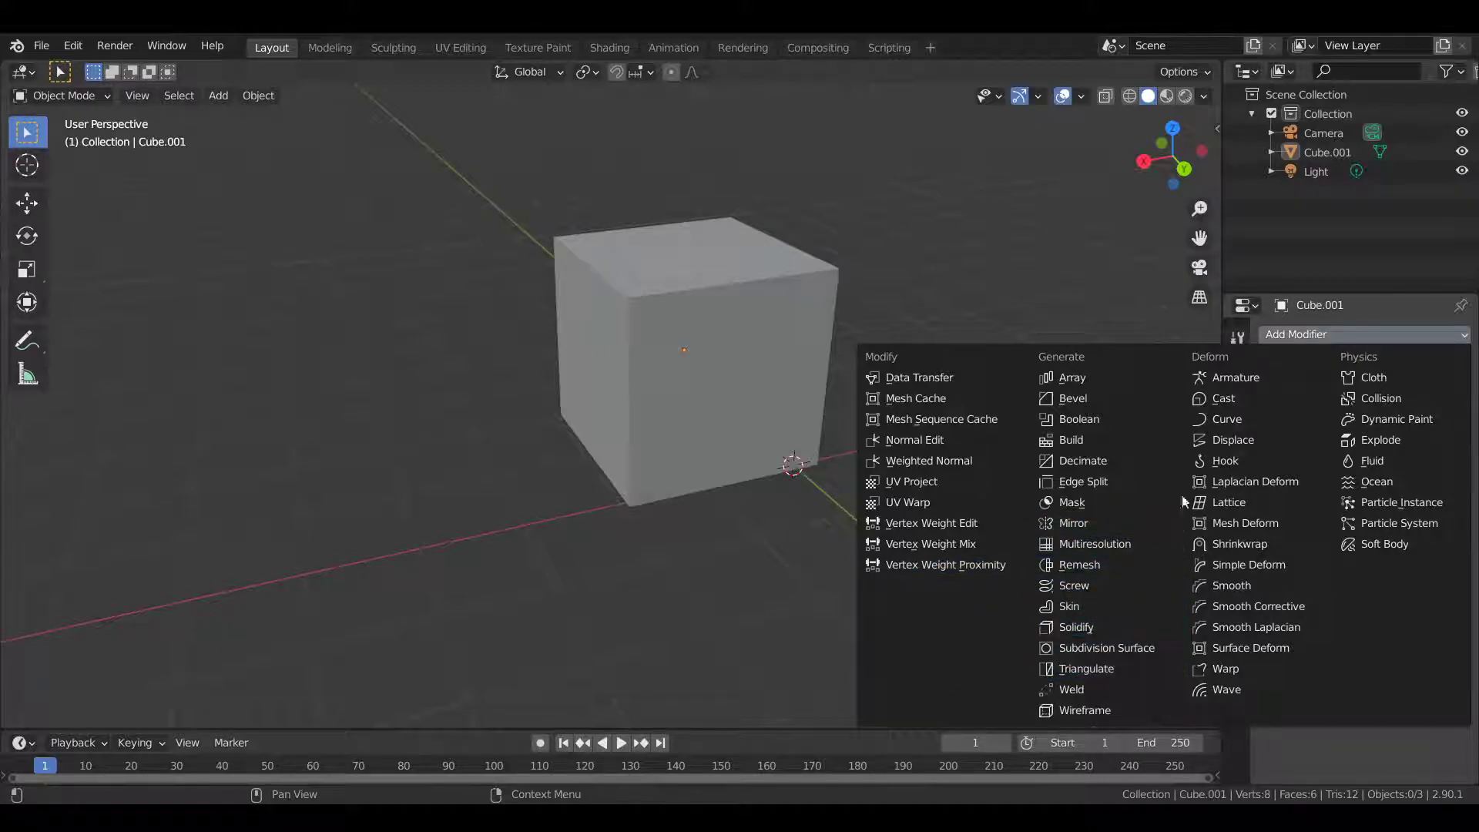
scroll(700, 245, up, 3)
scroll(699, 245, down, 4)
scroll(765, 294, up, 4)
Step: Select the bare cube and open the list of modifiers that can be added to it
click(1327, 336)
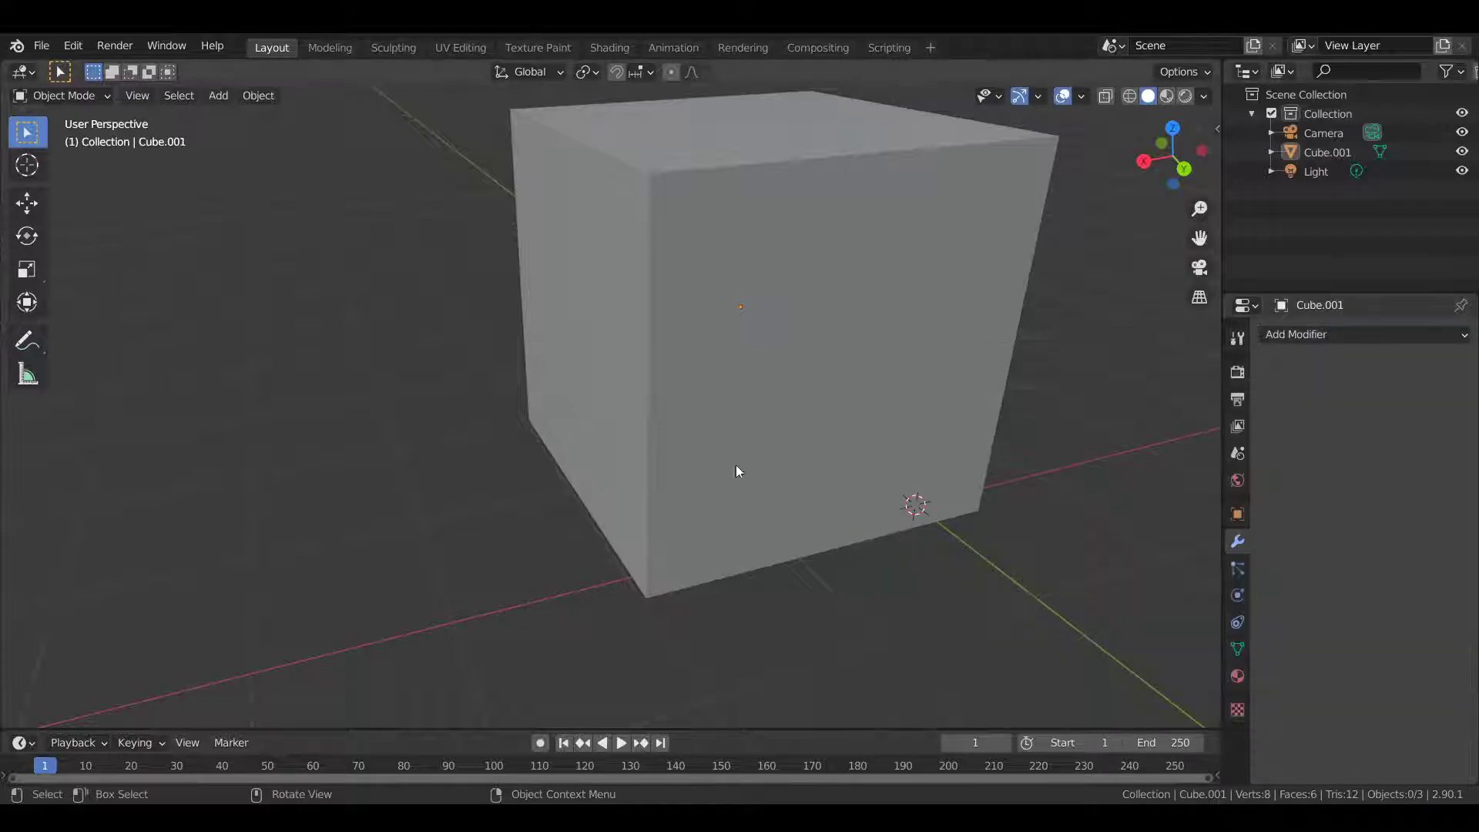
click(967, 353)
scroll(943, 355, down, 5)
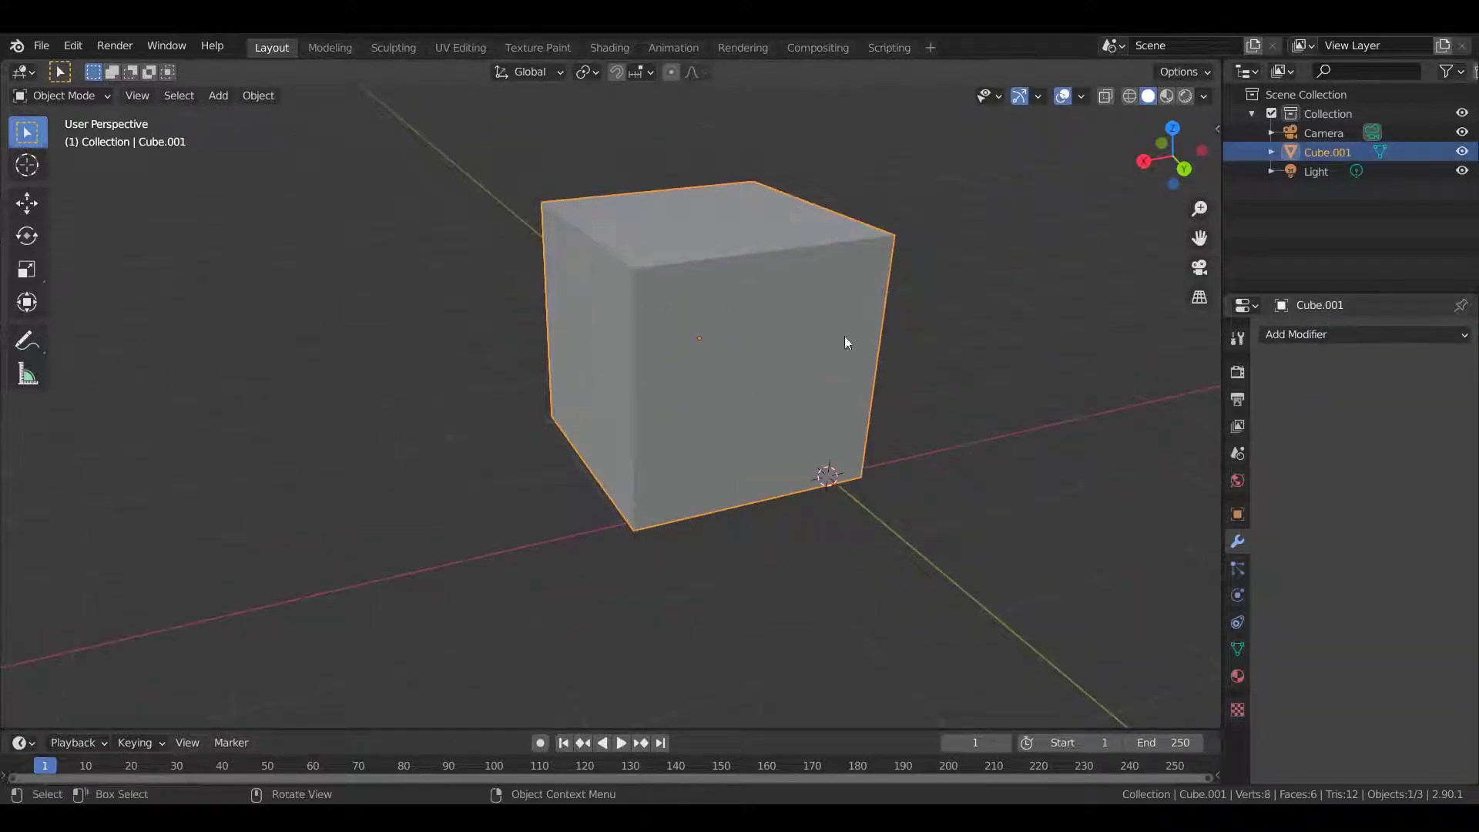
click(1312, 334)
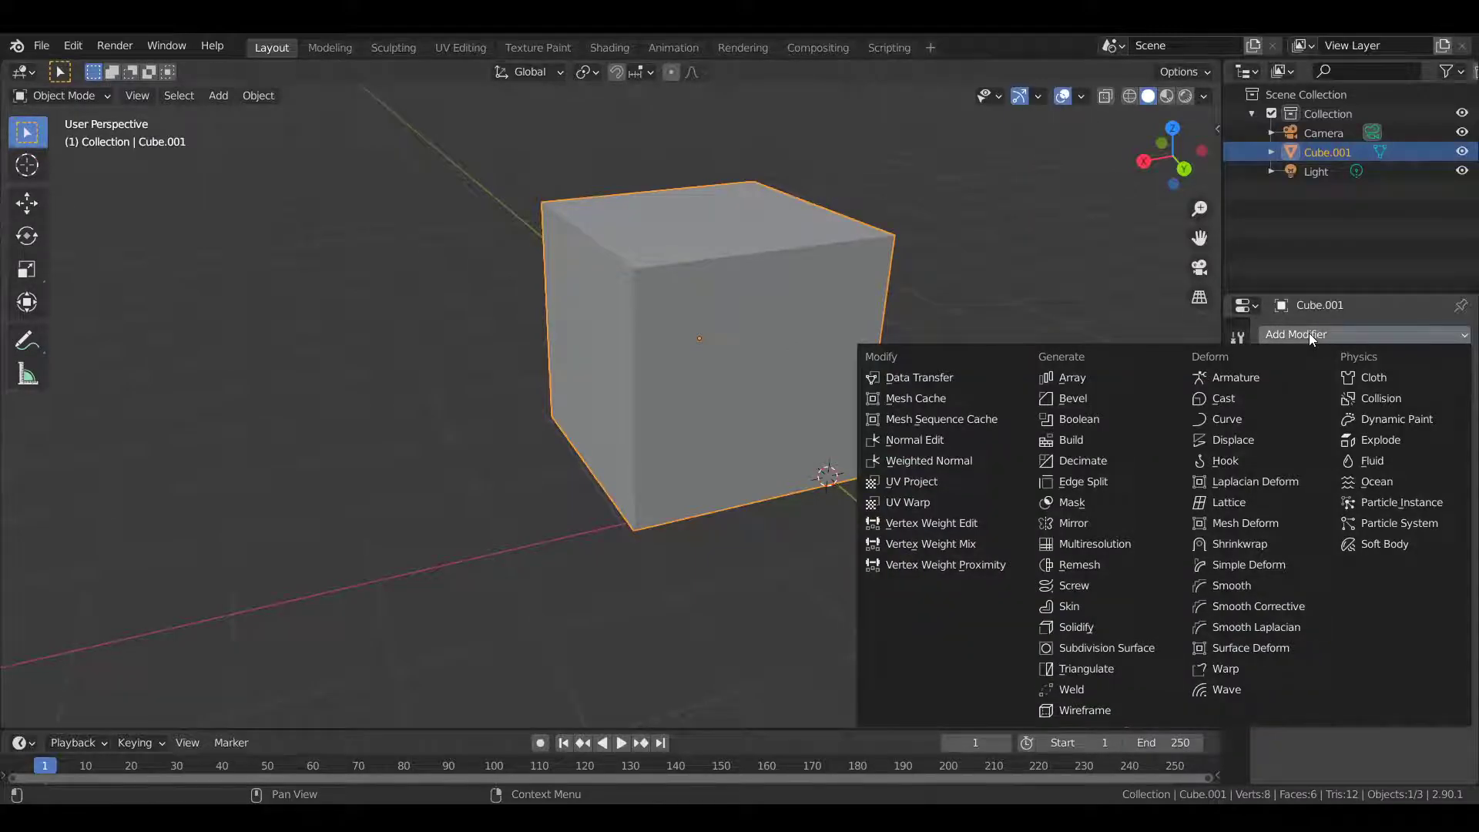